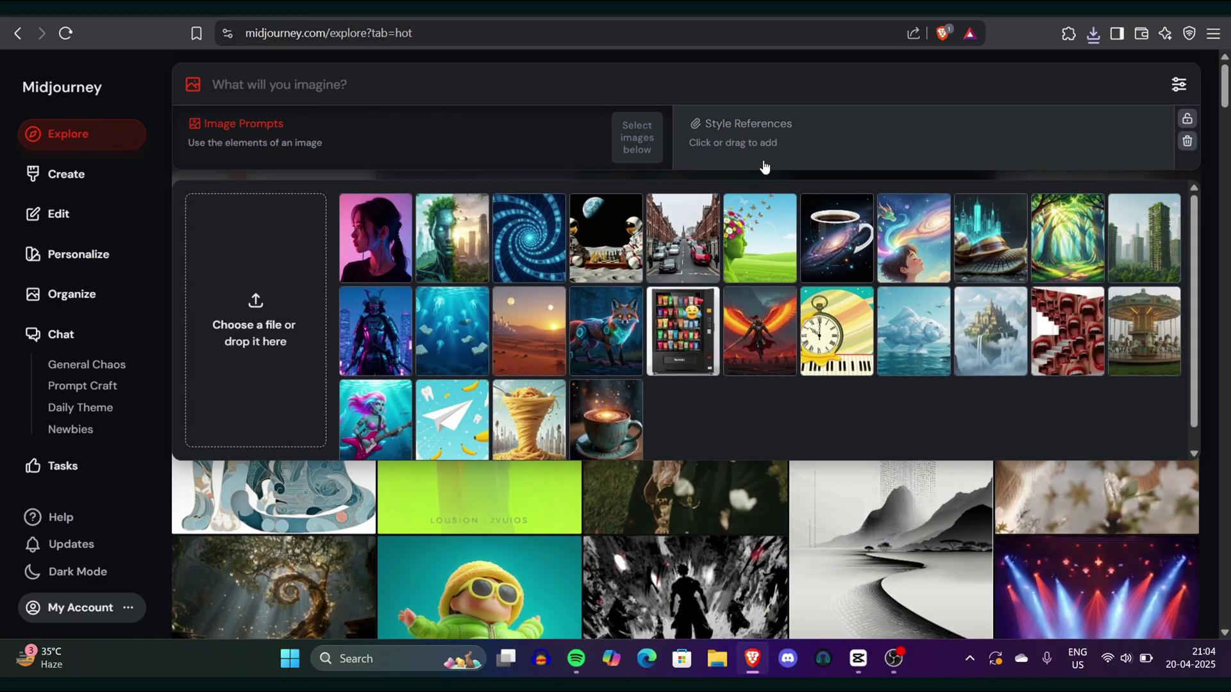
Upload the Tsunami_by_hokusai_19th_century image and drop it onto Describe
{"action": "left_click", "coordinate": [318, 226]}
{"action": "left_click", "coordinate": [270, 158]}
{"action": "left_click", "coordinate": [246, 181]}
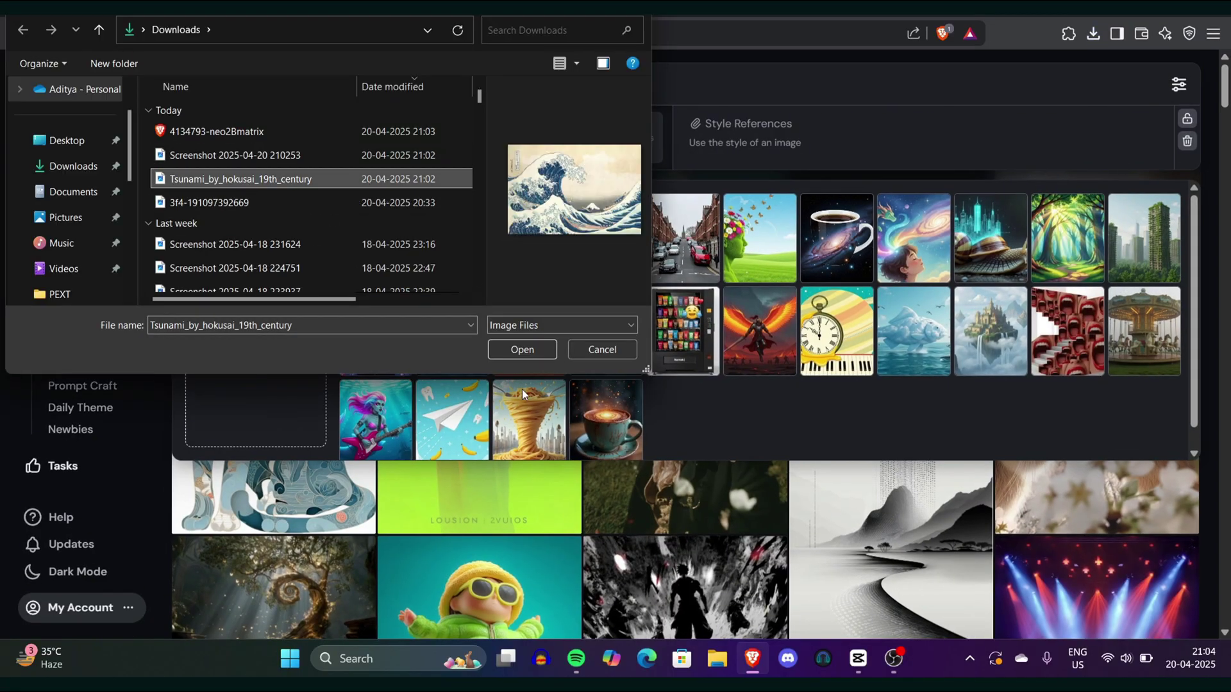
{"action": "left_click", "coordinate": [522, 350]}
{"action": "scroll", "coordinate": [389, 230], "scroll_direction": "up", "scroll_amount": 4}
{"action": "scroll", "coordinate": [381, 239], "scroll_direction": "down", "scroll_amount": 4}
{"action": "left_click_drag", "start_coordinate": [379, 239], "coordinate": [693, 211]}
Submit the 'add superman here' prompt from the Create page
{"action": "left_click", "coordinate": [115, 171]}
{"action": "key", "text": "ctrl+plus"}
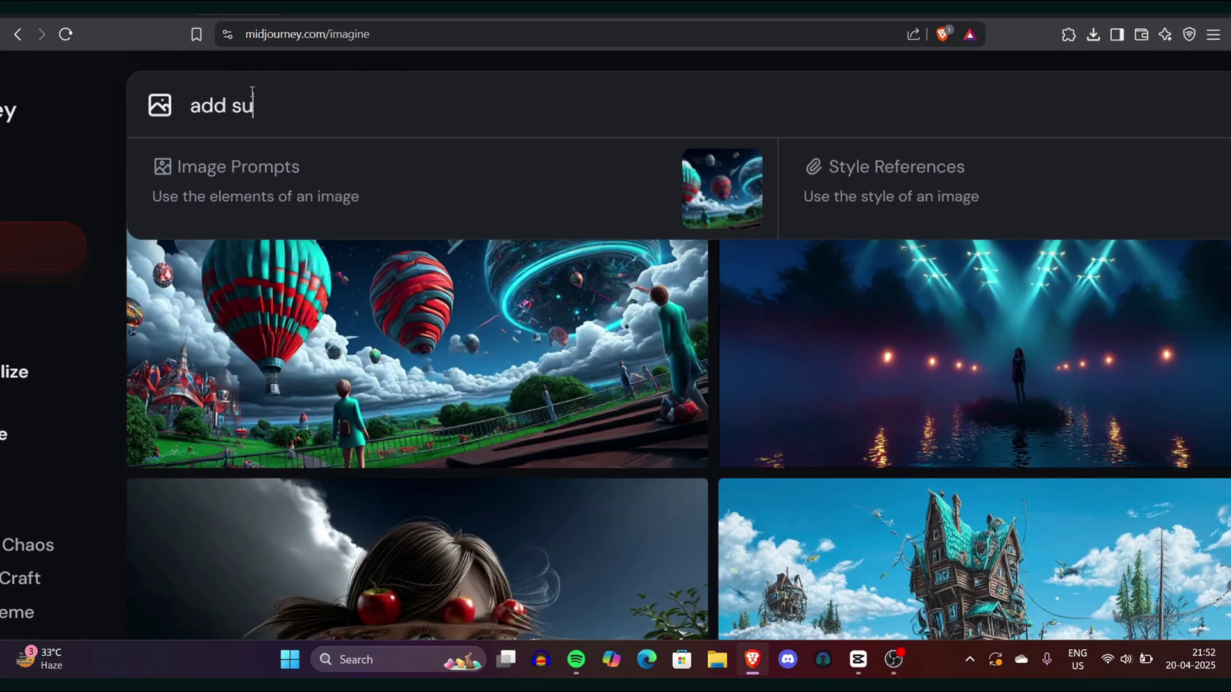
{"action": "type", "text": "perman here"}
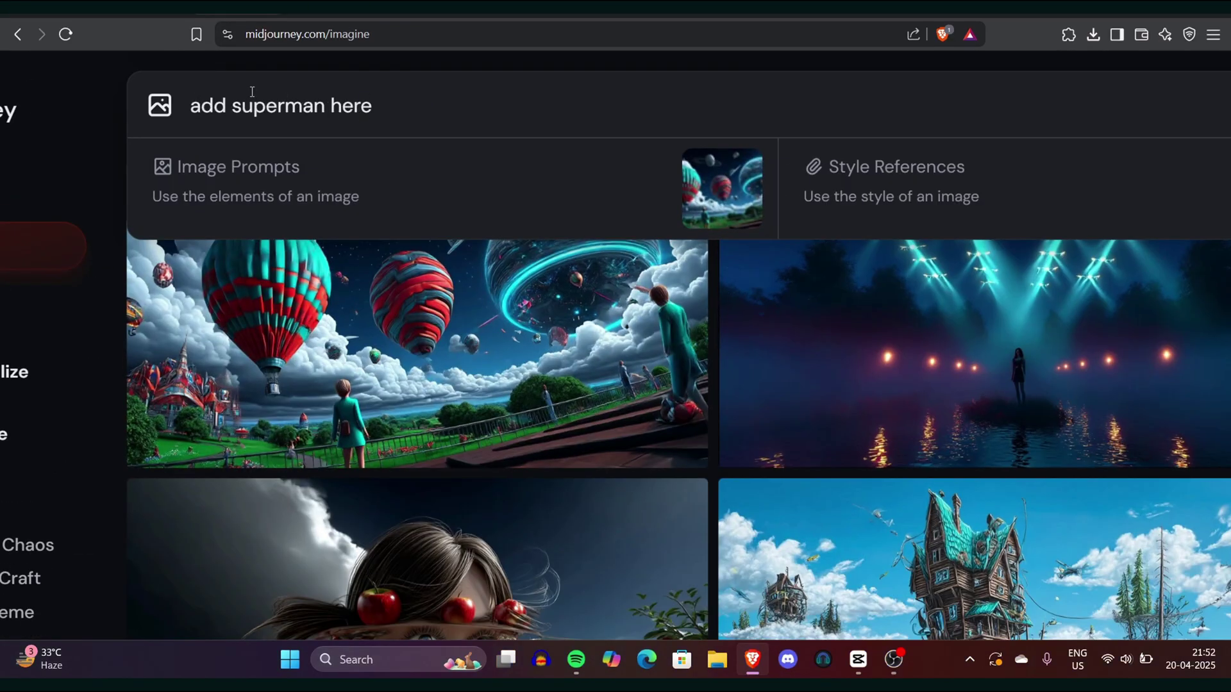
{"action": "key", "text": "Return"}
{"action": "key", "text": "ctrl+plus"}
{"action": "key", "text": "ctrl+0"}
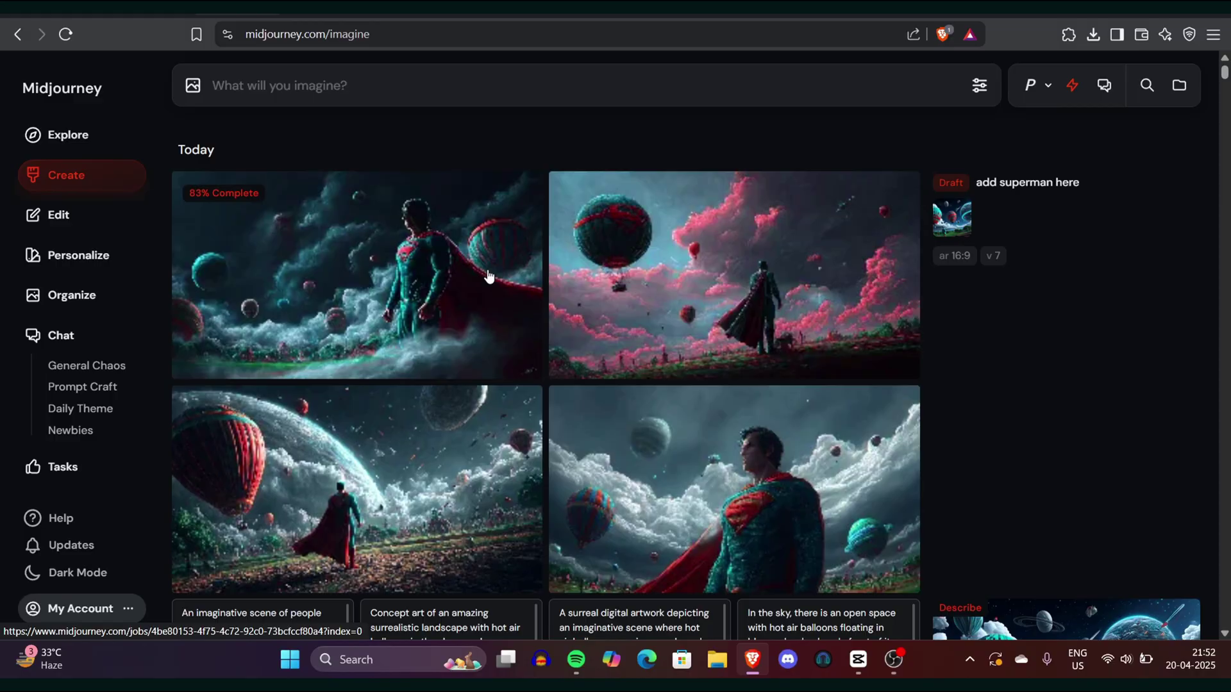
Inspect the Superman and Great Wave results, then send the uploaded Matrix image to Describe
{"action": "left_click", "coordinate": [489, 276]}
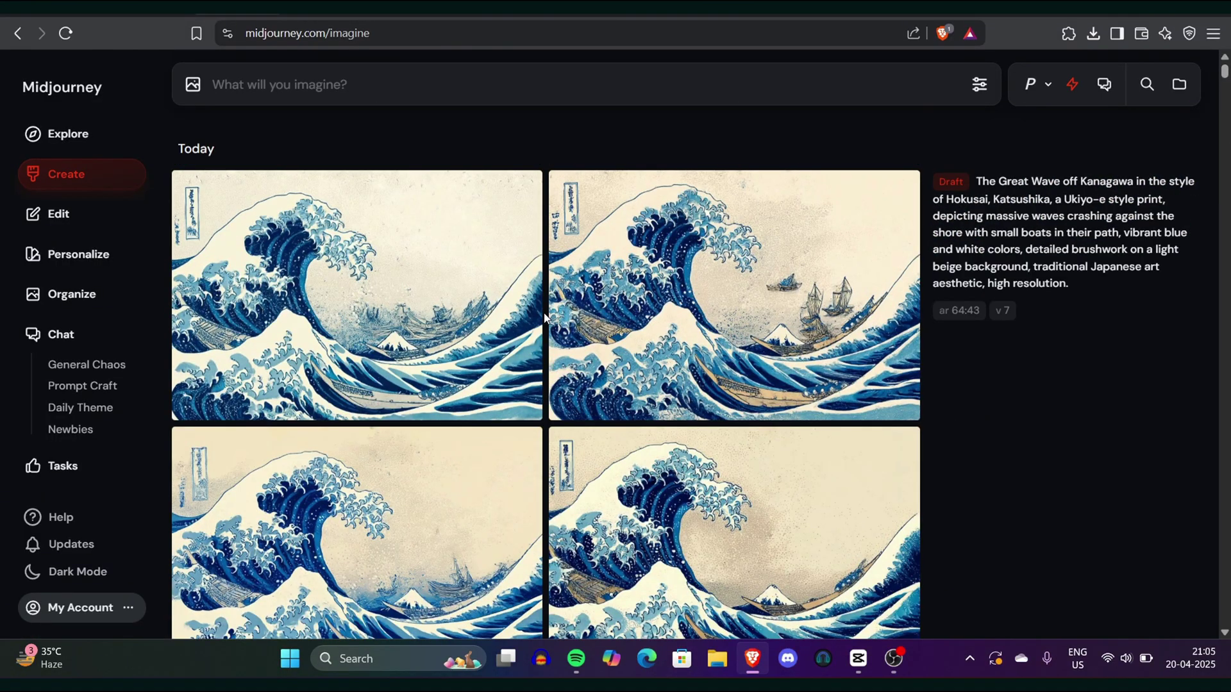
{"action": "left_click", "coordinate": [546, 318]}
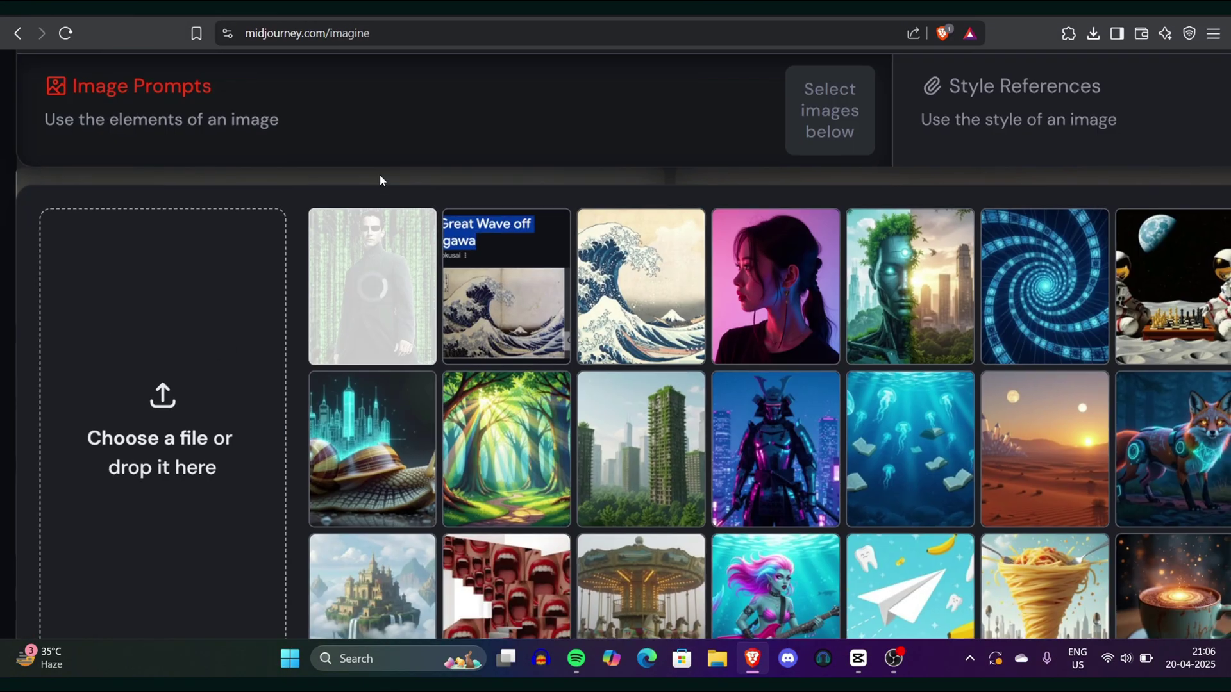
{"action": "mouse_move", "coordinate": [393, 280]}
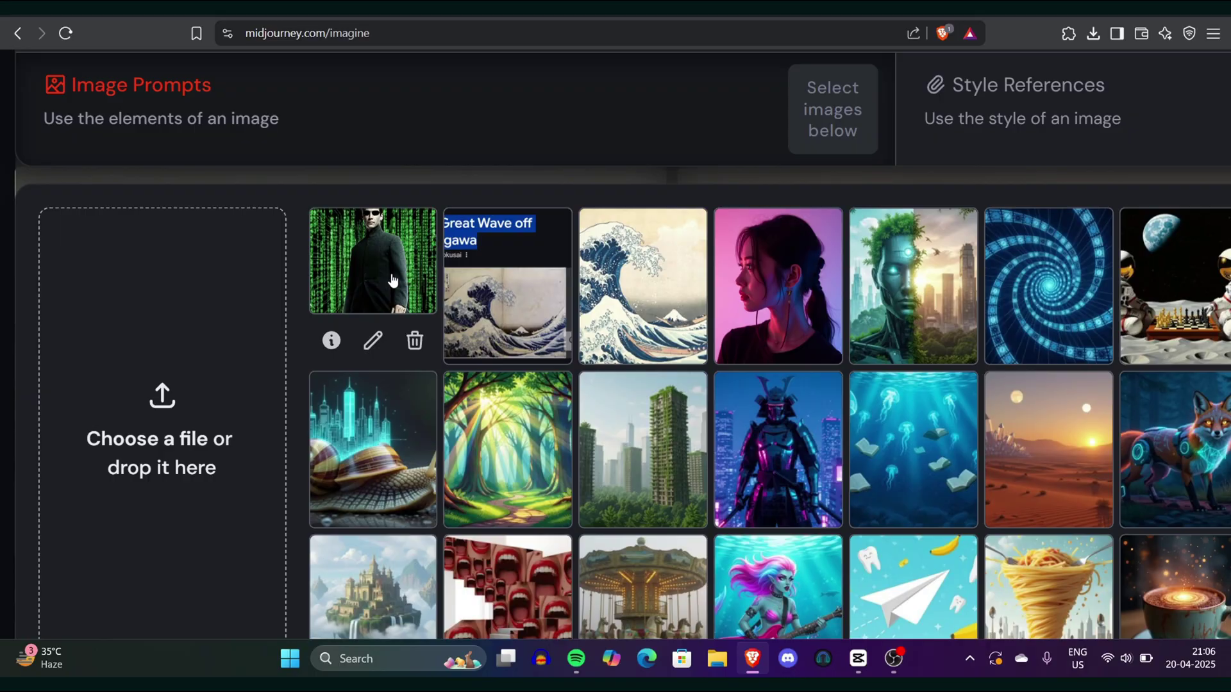
{"action": "left_click_drag", "start_coordinate": [393, 280], "coordinate": [746, 265]}
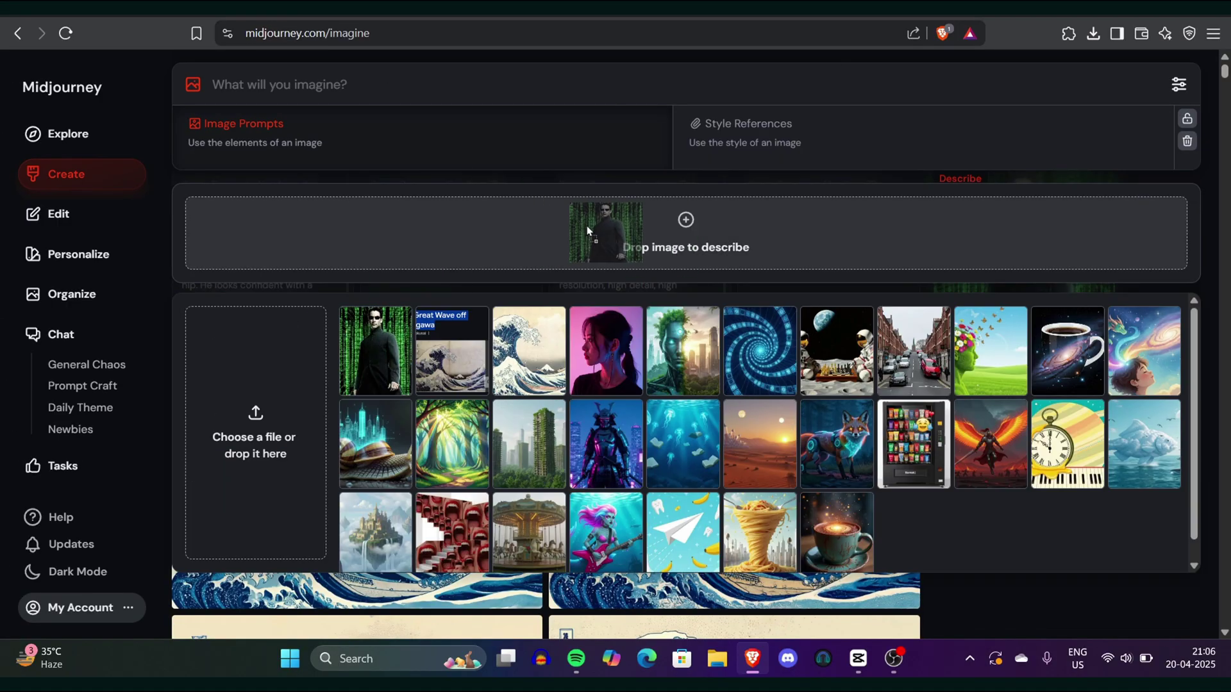
{"action": "left_click_drag", "start_coordinate": [587, 226], "coordinate": [587, 226]}
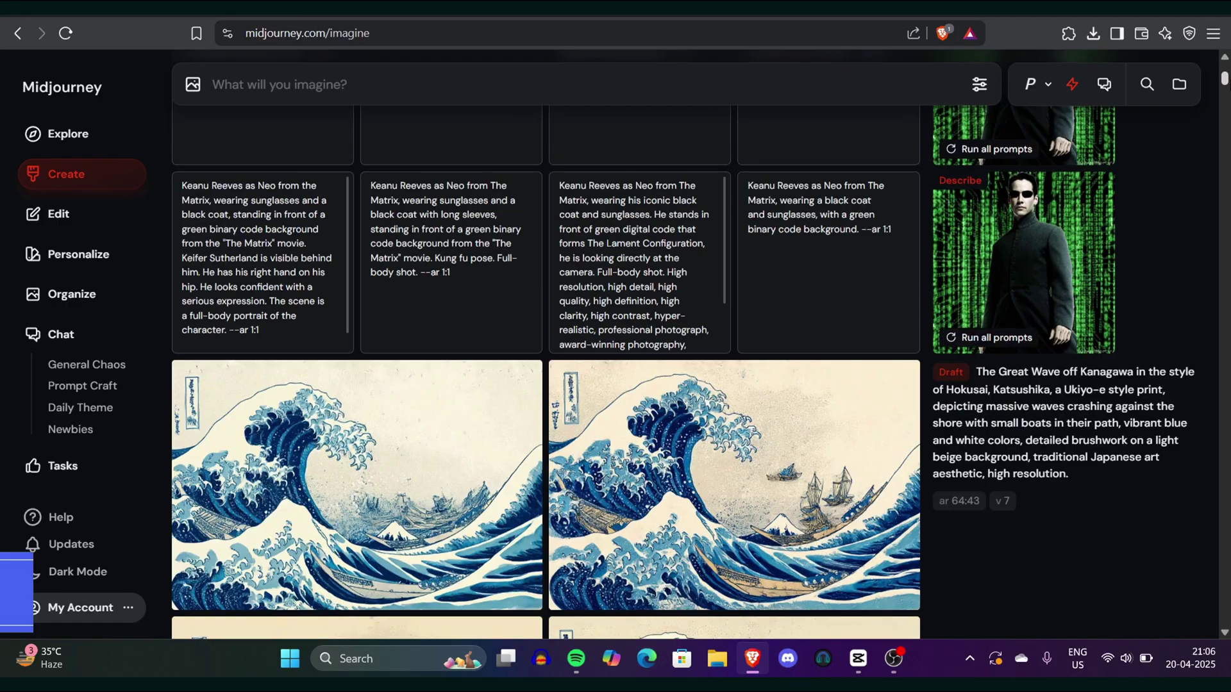
{"action": "scroll", "coordinate": [795, 246], "scroll_direction": "up", "scroll_amount": 2}
{"action": "scroll", "coordinate": [426, 283], "scroll_direction": "up", "scroll_amount": 2}
{"action": "scroll", "coordinate": [704, 242], "scroll_direction": "up", "scroll_amount": 2}
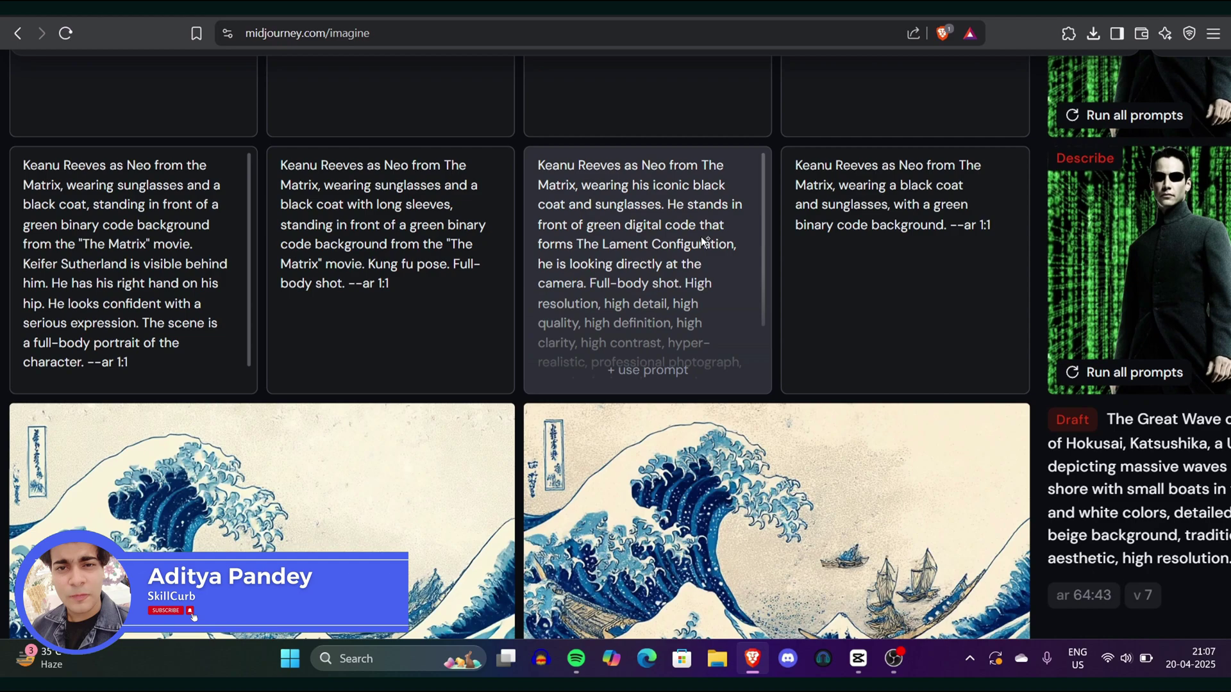
{"action": "scroll", "coordinate": [771, 323], "scroll_direction": "down", "scroll_amount": 2}
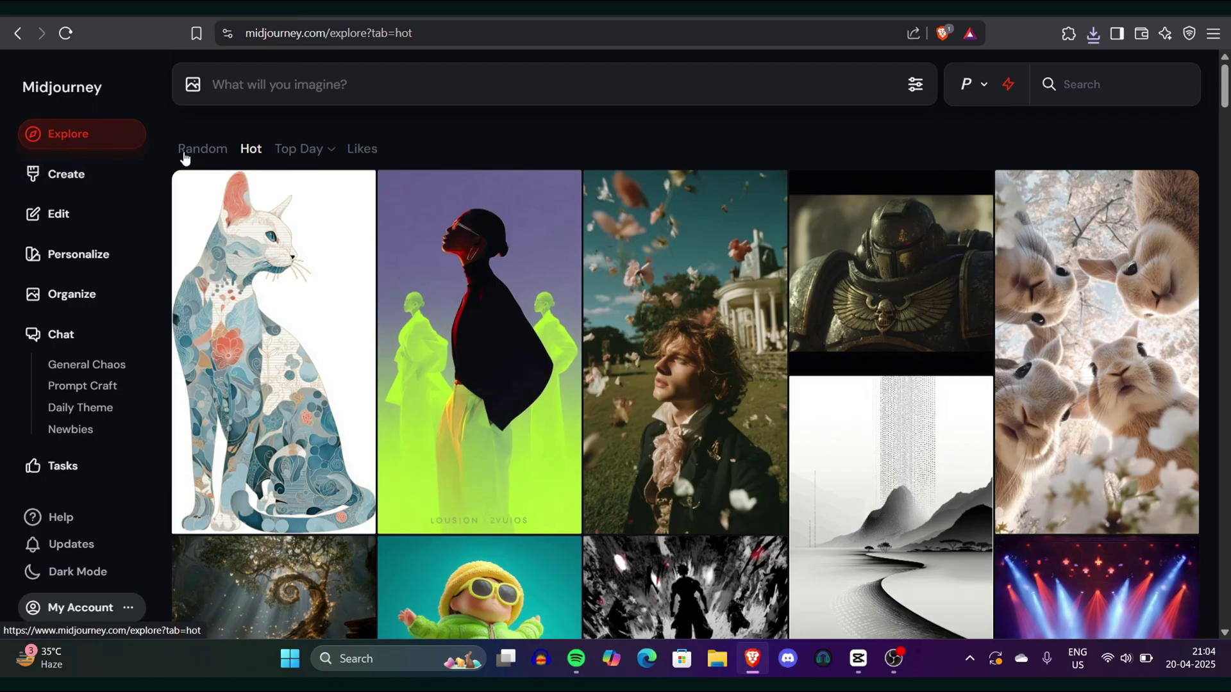
Re-upload the Tsunami_by_hokusai_19th_century image from the image panel and send it to Describe
{"action": "left_click", "coordinate": [193, 84]}
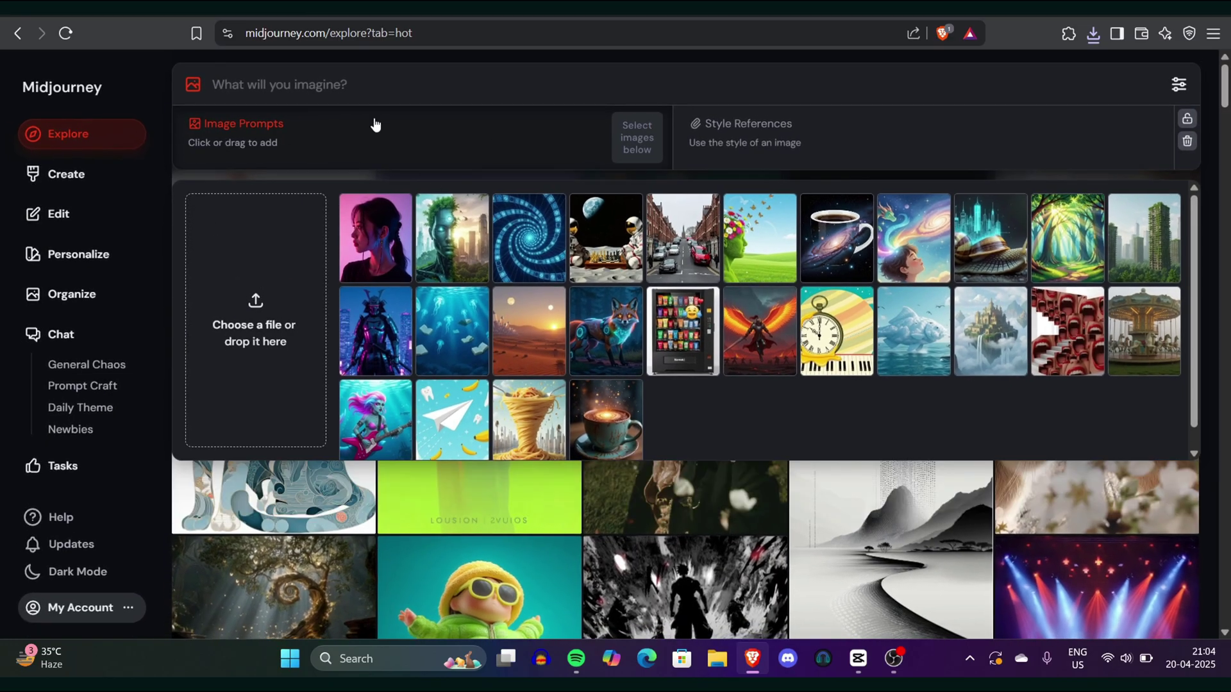
{"action": "left_click", "coordinate": [239, 368]}
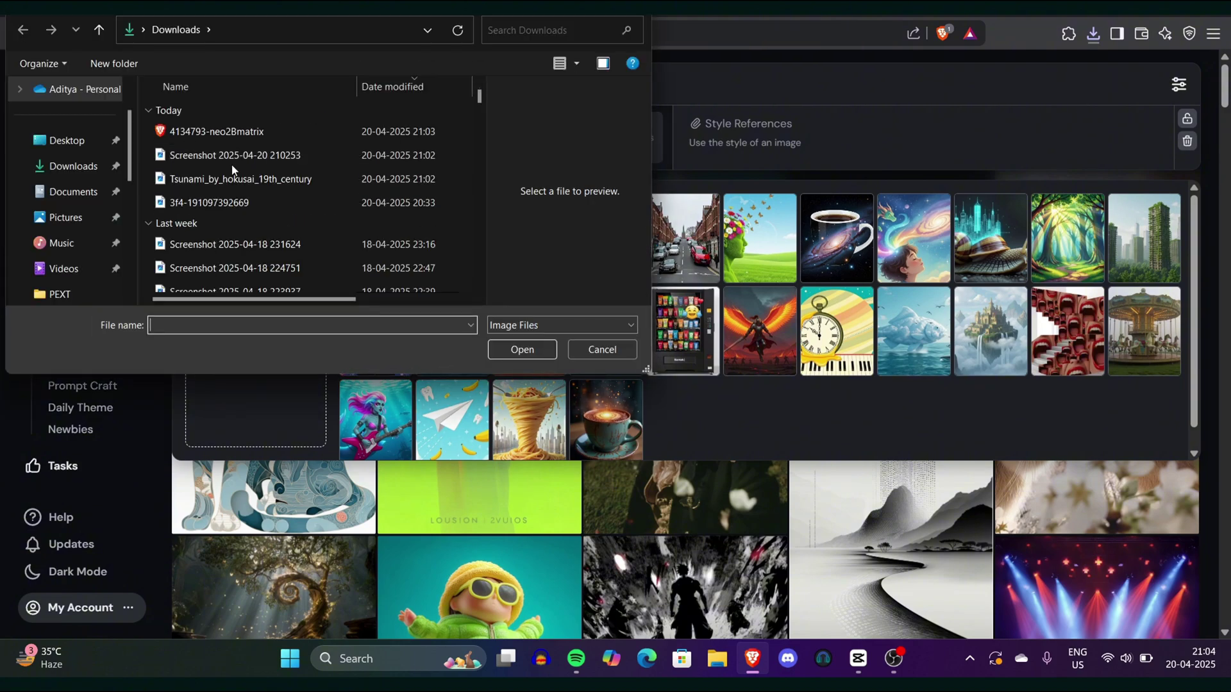
{"action": "left_click", "coordinate": [246, 156]}
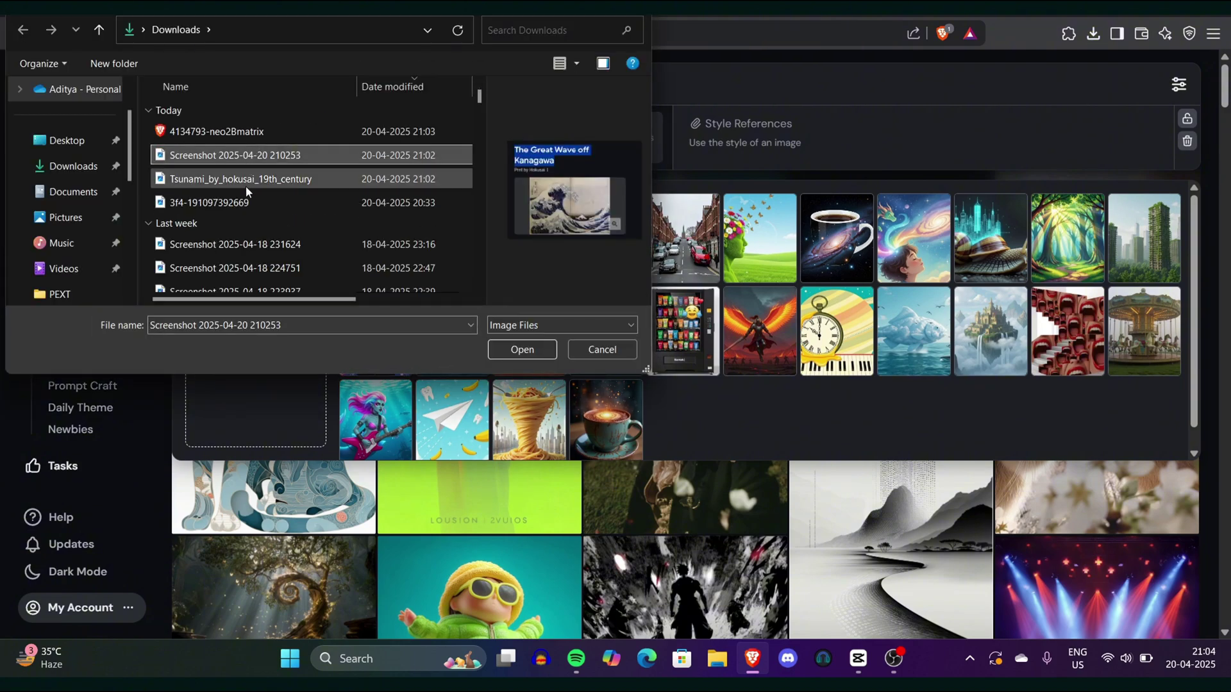
{"action": "left_click", "coordinate": [247, 180]}
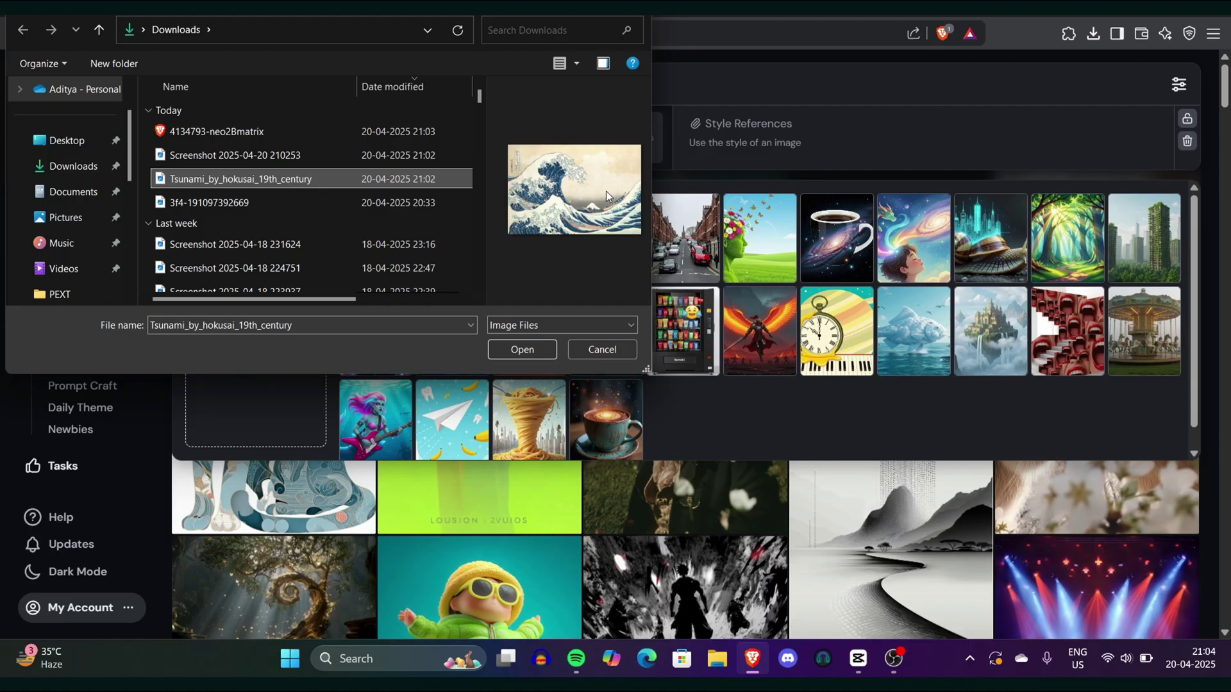
{"action": "left_click", "coordinate": [516, 347]}
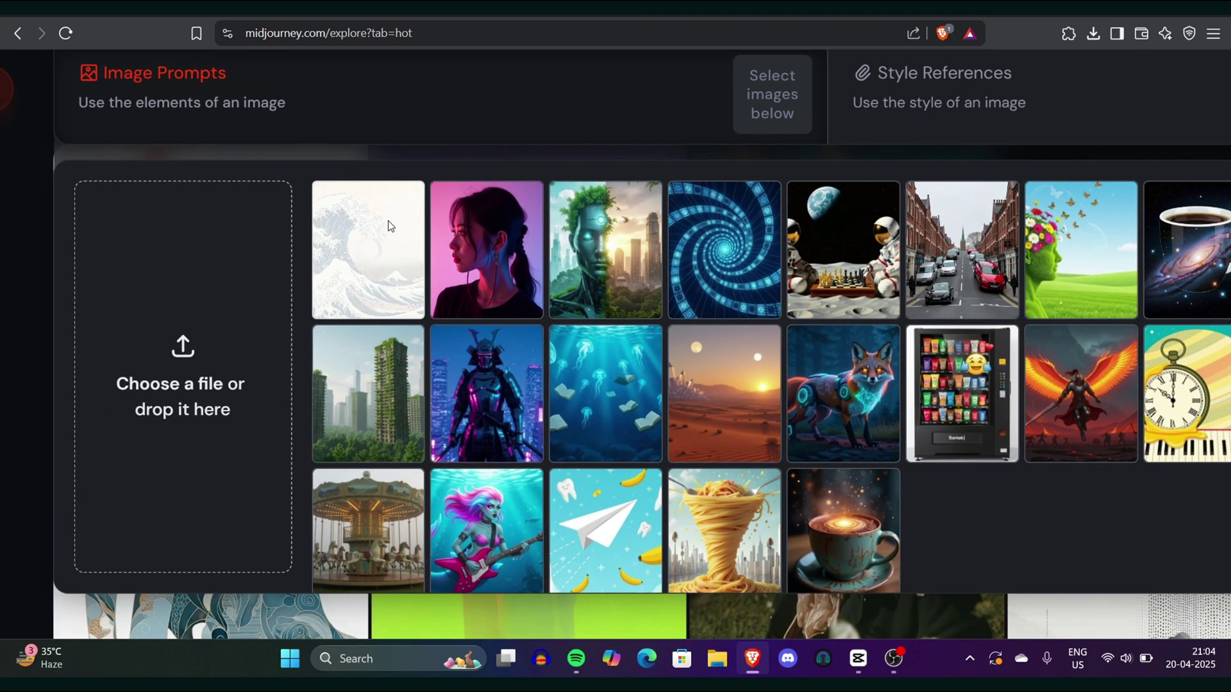
{"action": "mouse_move", "coordinate": [379, 237]}
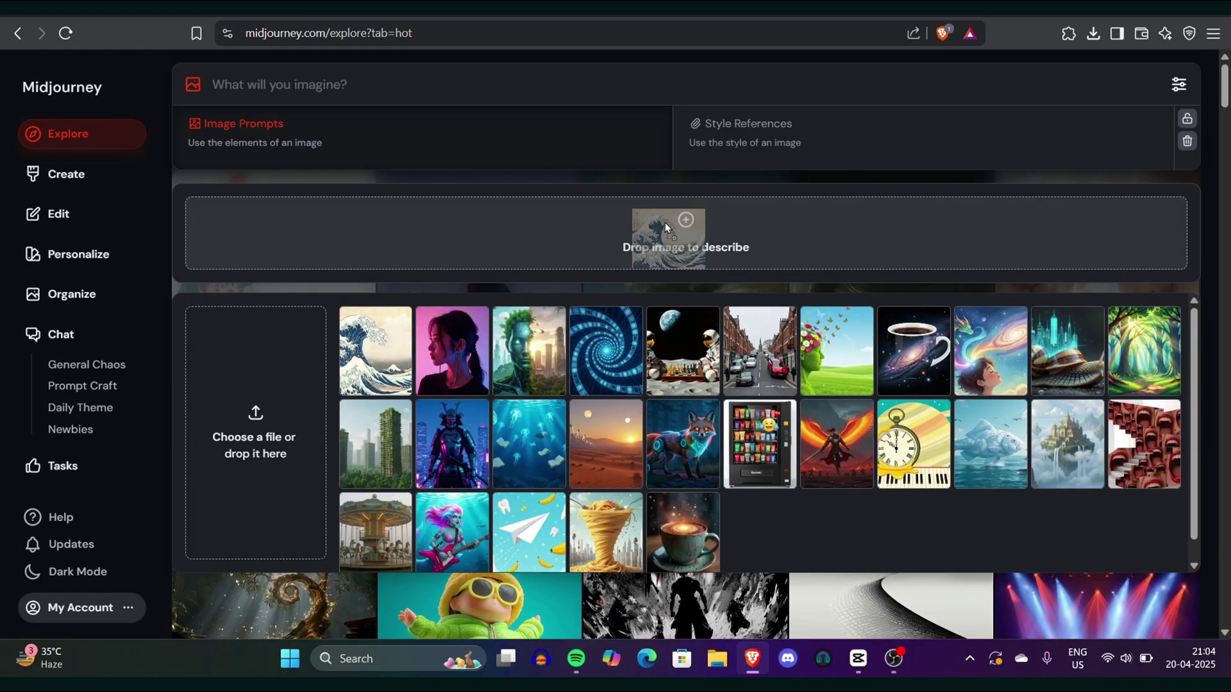
{"action": "mouse_move", "coordinate": [664, 222]}
{"action": "left_mouse_down"}
{"action": "mouse_move", "coordinate": [668, 152]}
{"action": "mouse_move", "coordinate": [688, 217]}
{"action": "left_mouse_up"}
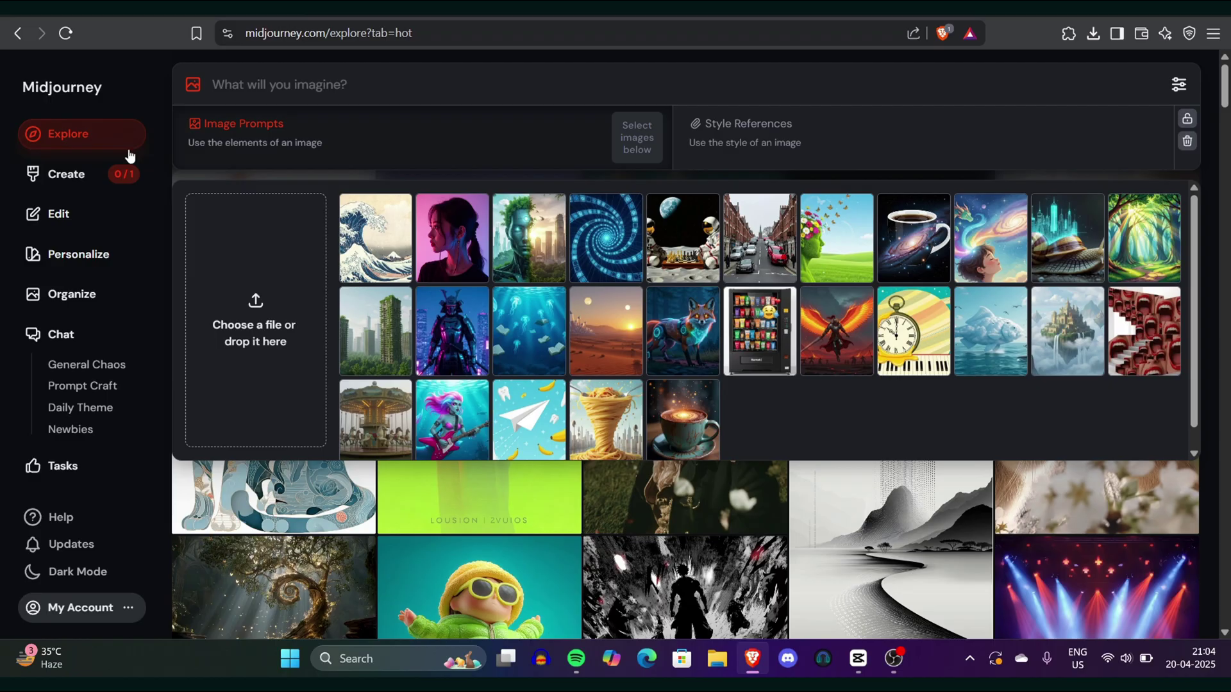
Return to Create and hide the image panel to reveal the four Great Wave describe prompts
{"action": "left_click", "coordinate": [113, 174]}
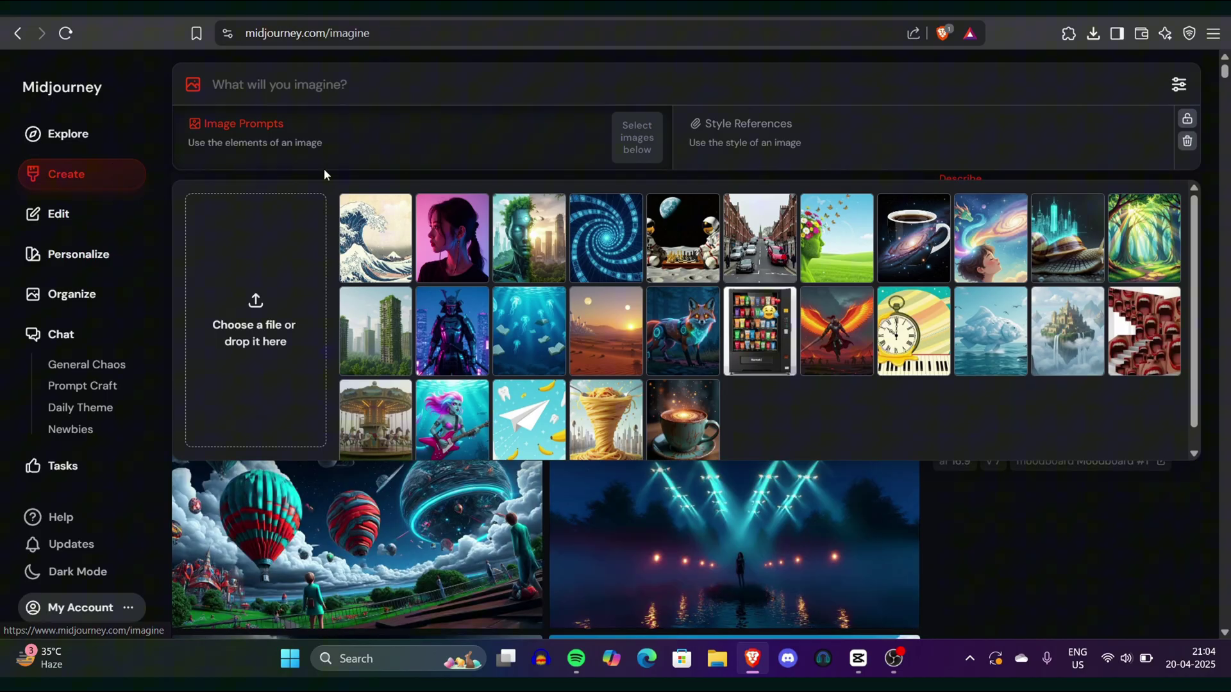
{"action": "left_click", "coordinate": [1140, 516]}
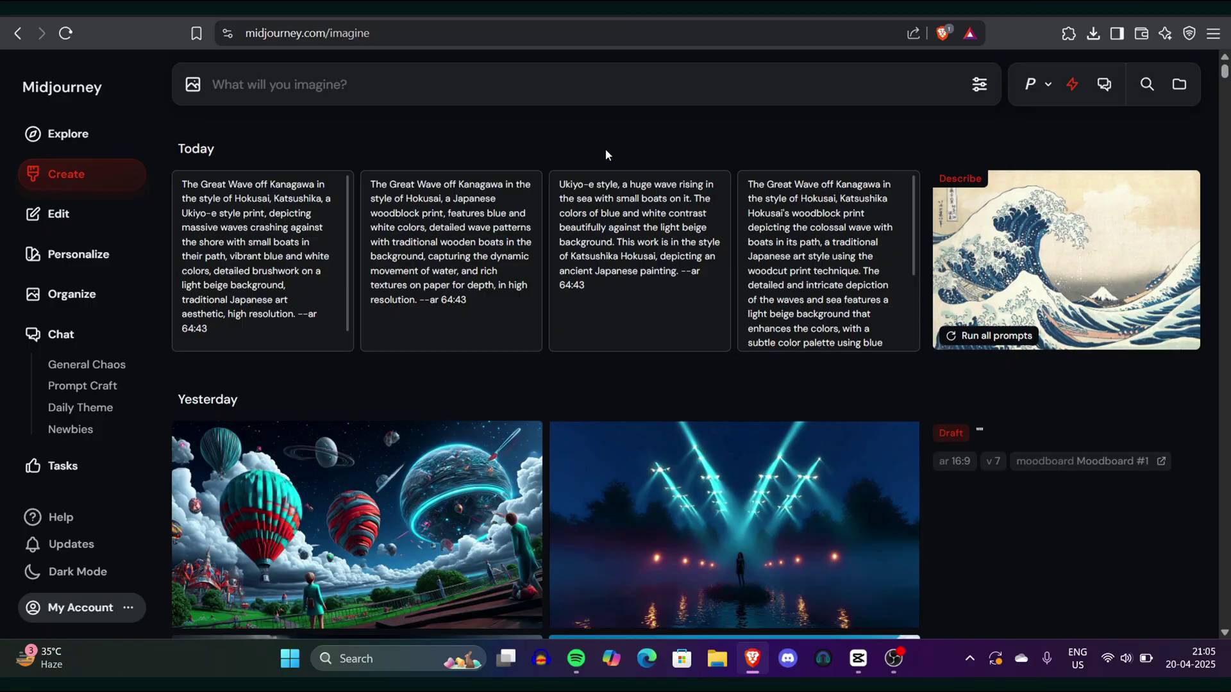
{"action": "scroll", "coordinate": [767, 171], "scroll_direction": "up", "scroll_amount": 3}
{"action": "scroll", "coordinate": [767, 171], "scroll_direction": "down", "scroll_amount": 1}
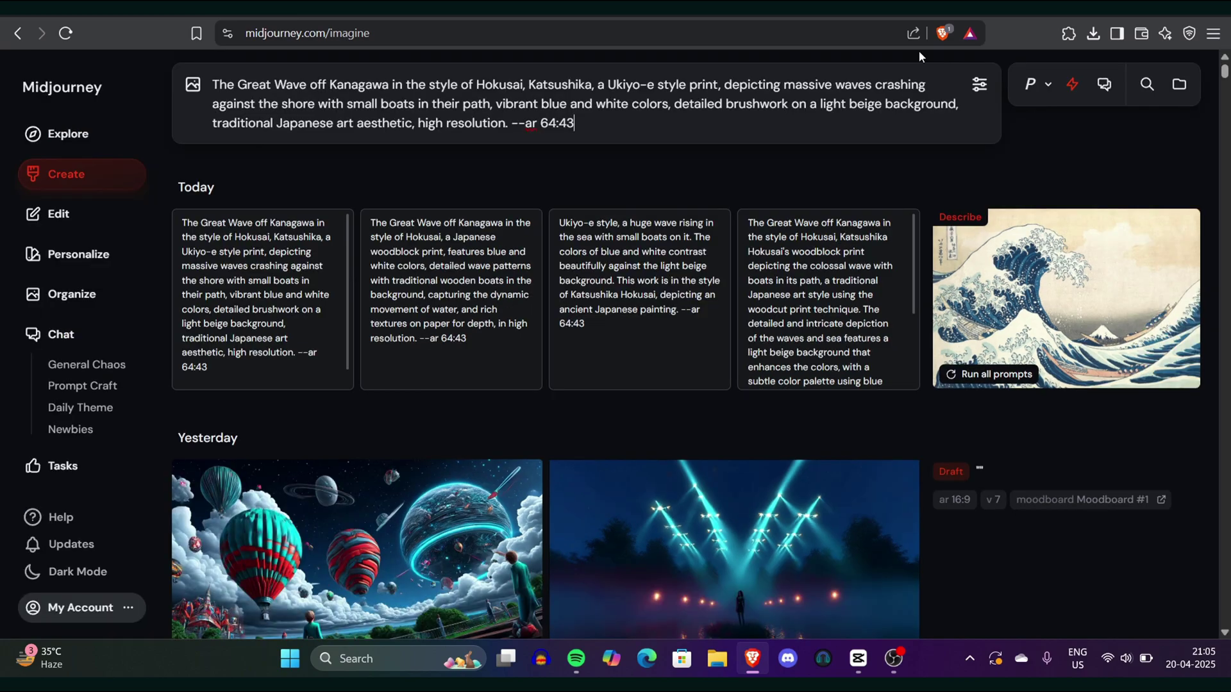
{"action": "scroll", "coordinate": [726, 62], "scroll_direction": "up", "scroll_amount": 4}
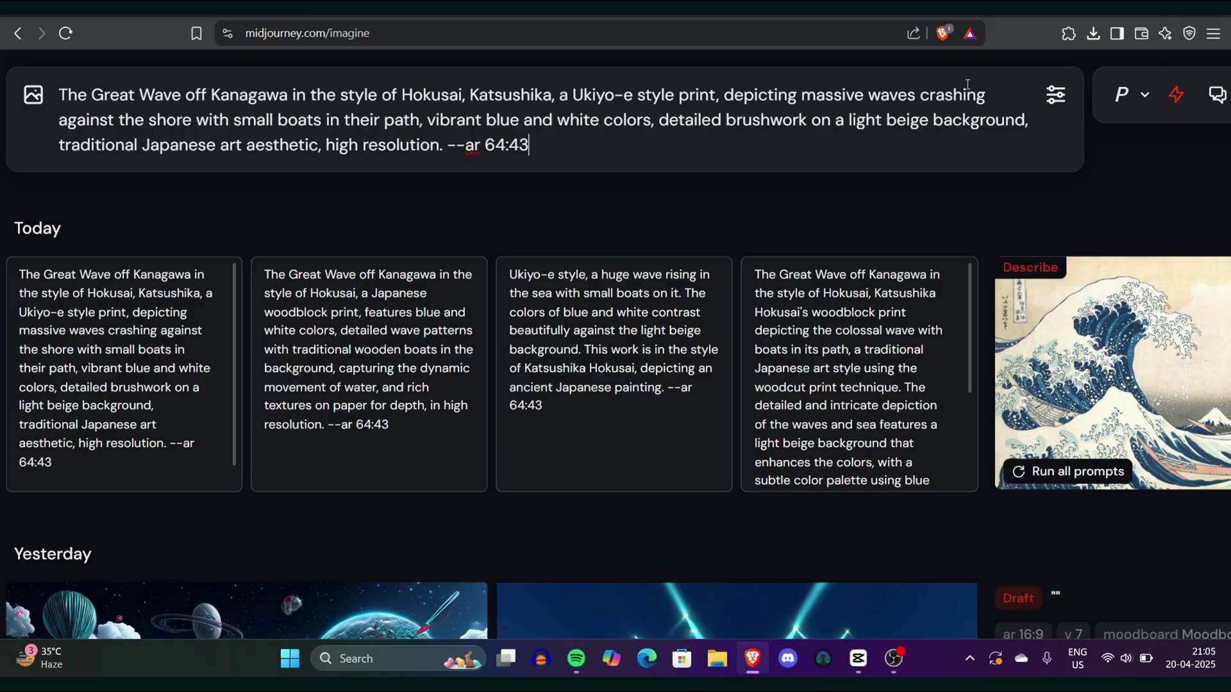
{"action": "scroll", "coordinate": [970, 87], "scroll_direction": "down", "scroll_amount": 4}
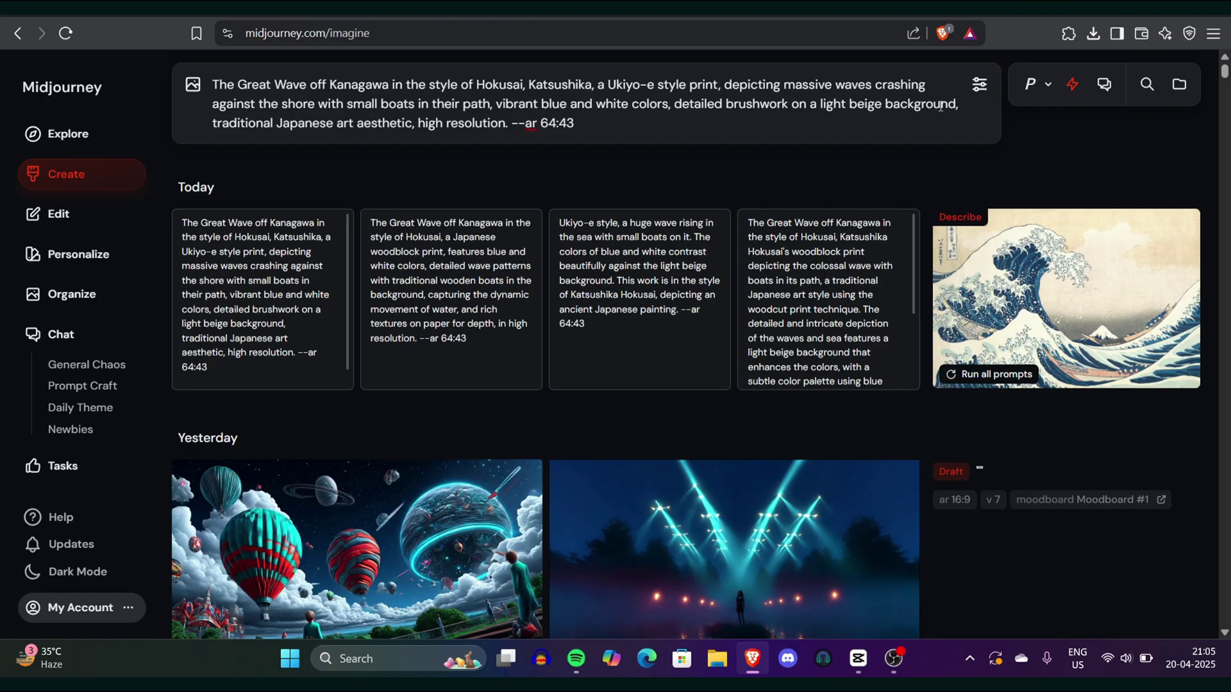
Submit the first Great Wave describe prompt and view the Ukiyo-e wave variants full size
{"action": "key", "text": "Return"}
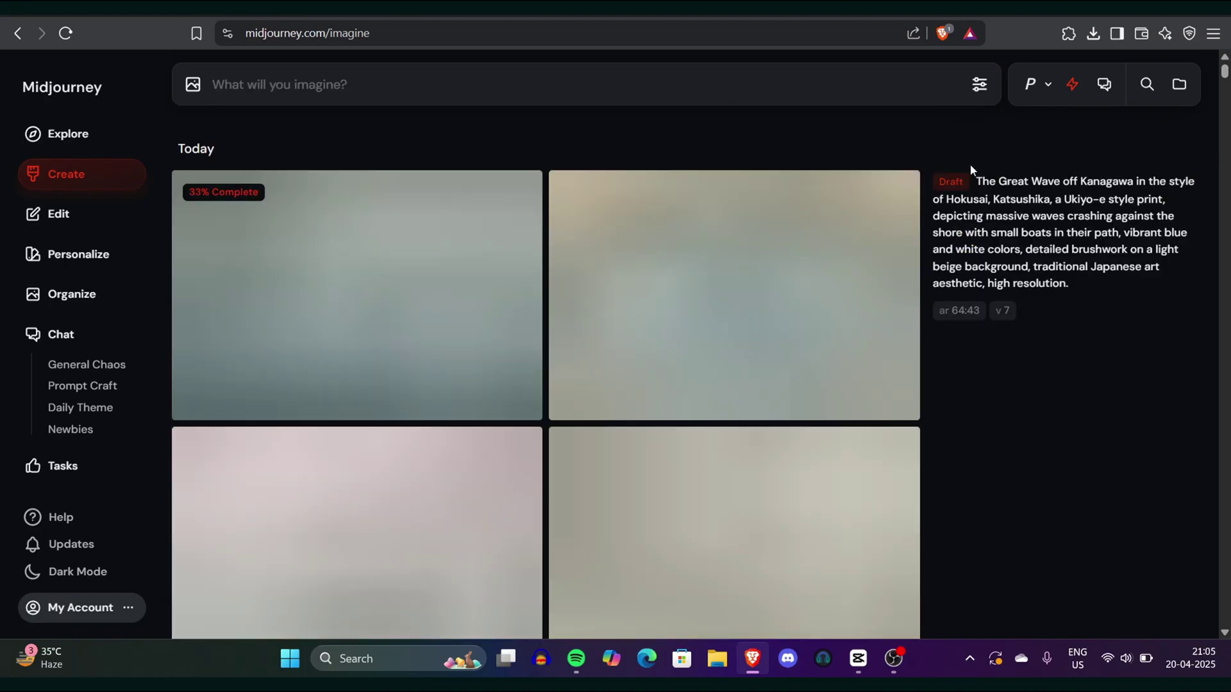
{"action": "left_click_drag", "start_coordinate": [971, 164], "coordinate": [1121, 306]}
{"action": "left_click", "coordinate": [1121, 306]}
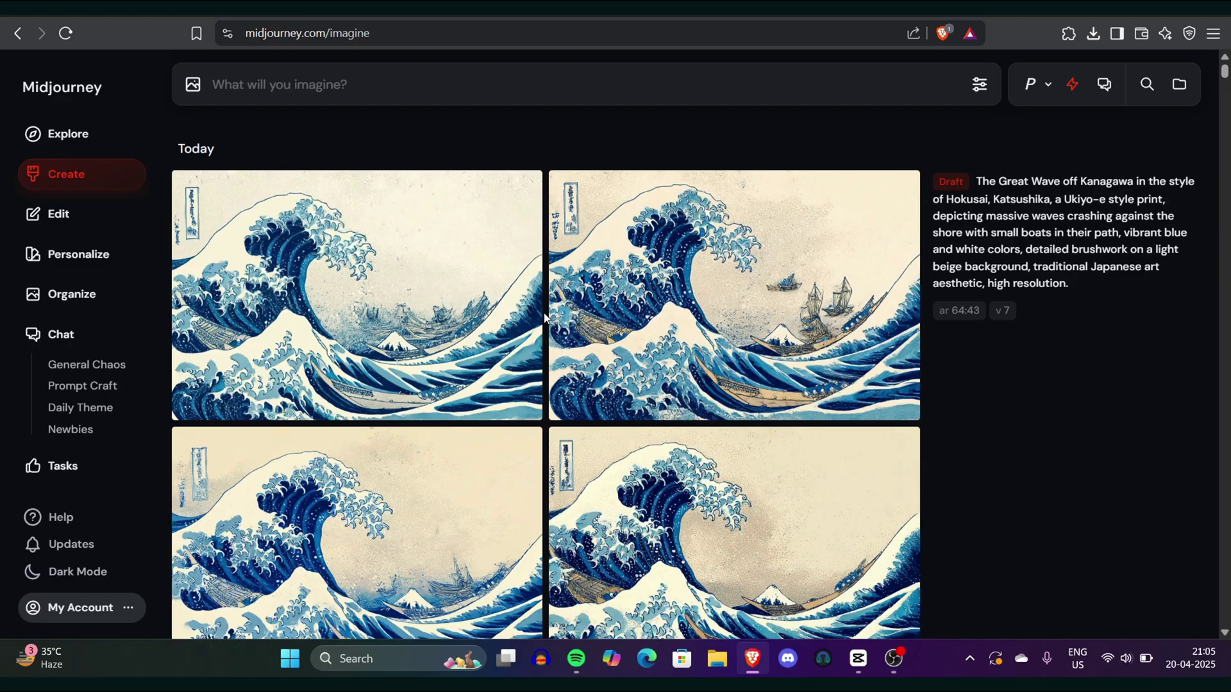
{"action": "left_click", "coordinate": [420, 281]}
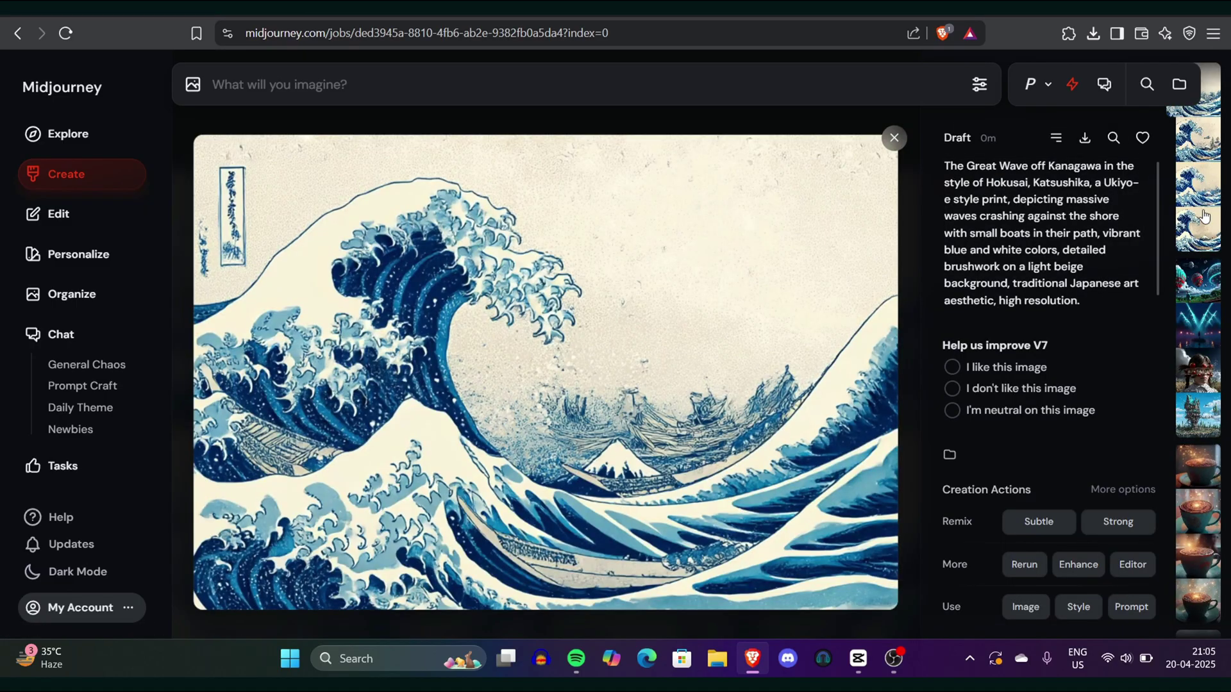
{"action": "left_click", "coordinate": [1205, 217]}
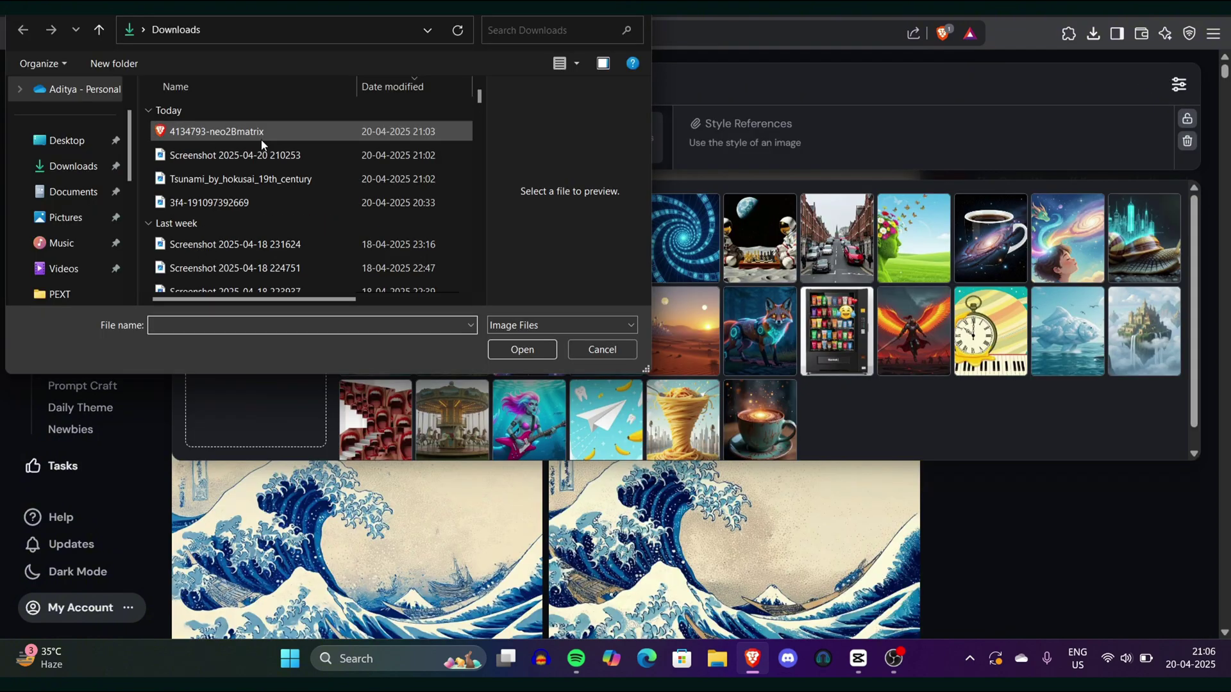
Upload the Neo Matrix image and drop it onto Describe
{"action": "left_click", "coordinate": [256, 132]}
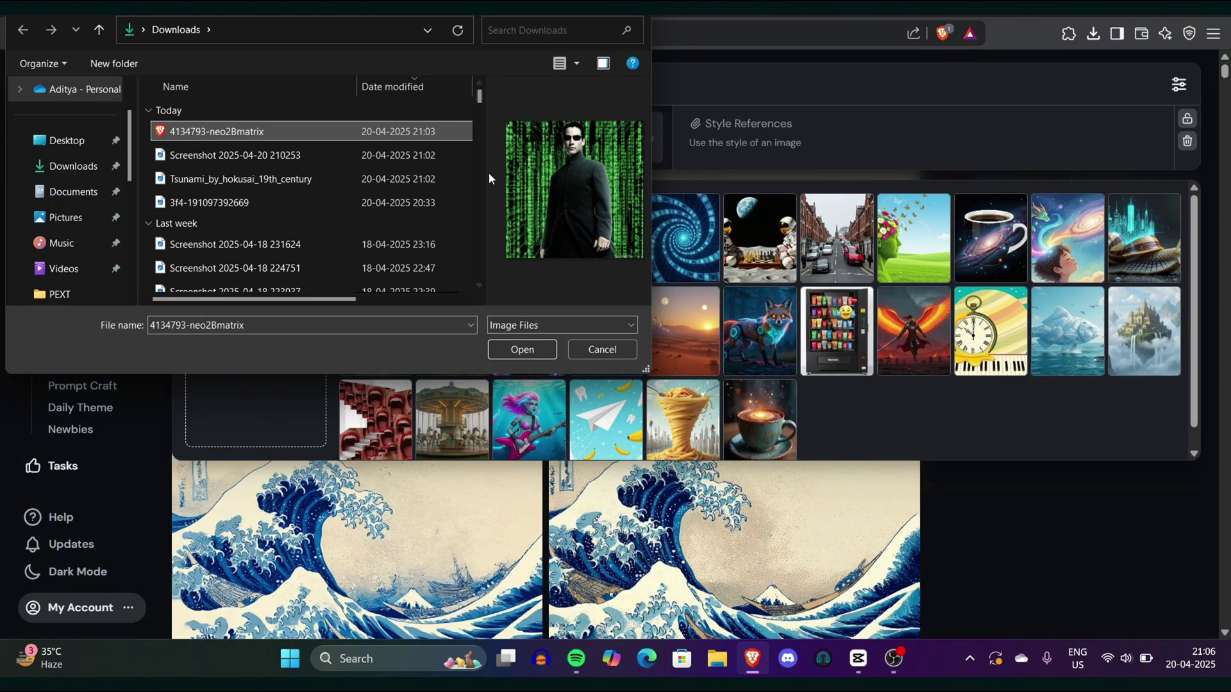
{"action": "left_click", "coordinate": [516, 346]}
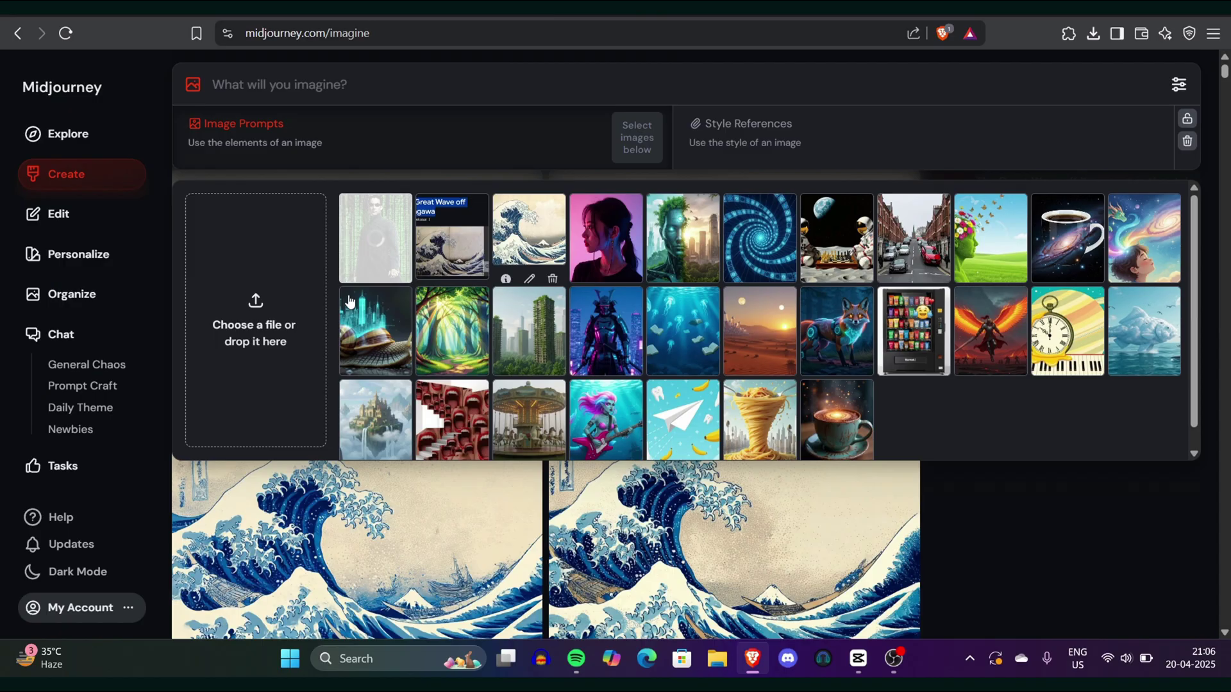
{"action": "scroll", "coordinate": [380, 174], "scroll_direction": "up", "scroll_amount": 5}
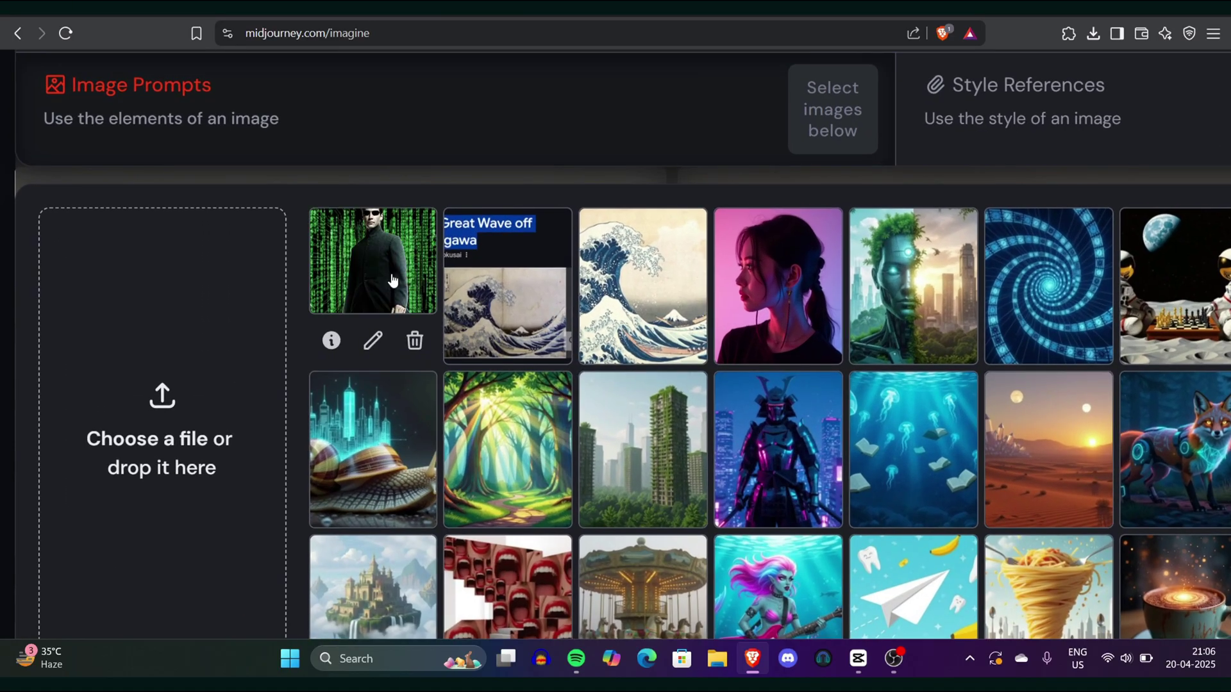
{"action": "left_click_drag", "start_coordinate": [366, 283], "coordinate": [706, 231]}
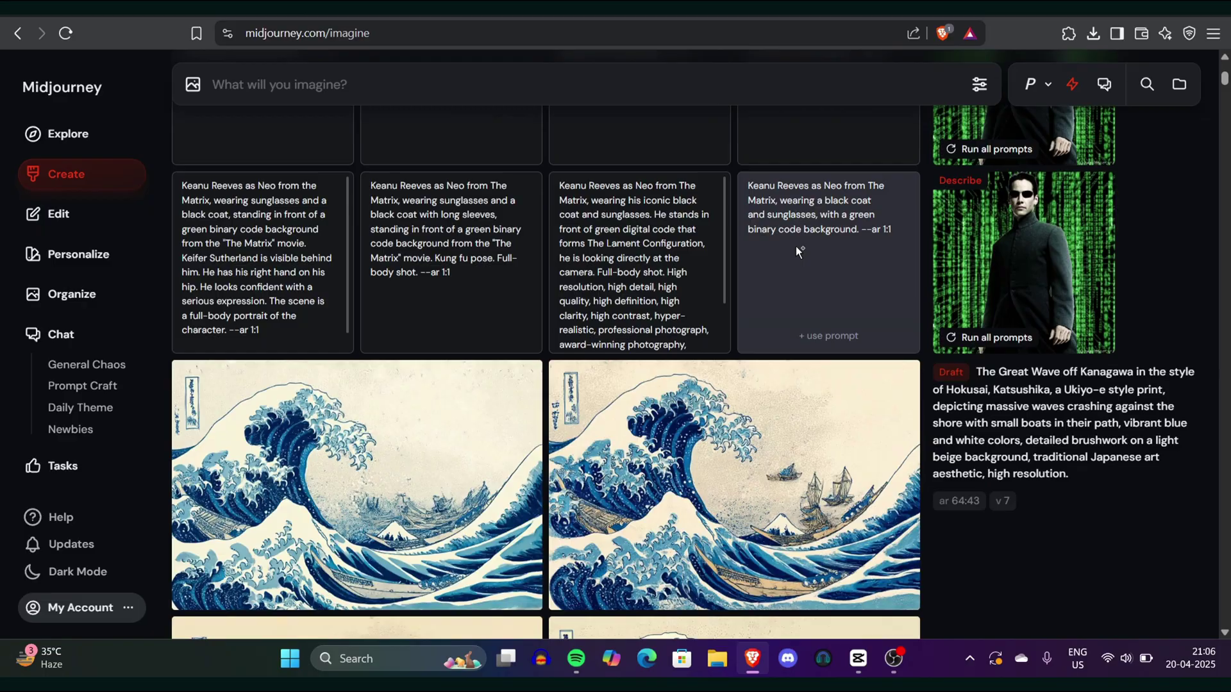
Run one of the suggested Neo describe prompts to start a new Neo generation
{"action": "scroll", "coordinate": [795, 247], "scroll_direction": "up", "scroll_amount": 1}
{"action": "scroll", "coordinate": [795, 246], "scroll_direction": "down", "scroll_amount": 1}
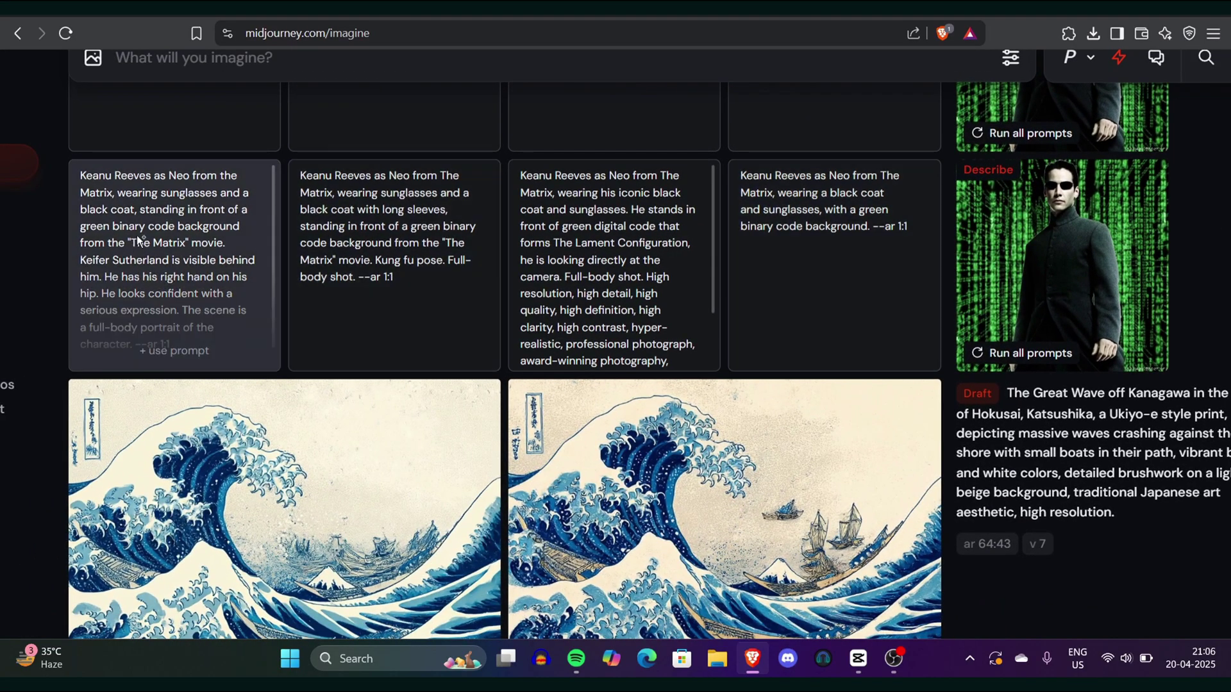
{"action": "scroll", "coordinate": [137, 238], "scroll_direction": "up", "scroll_amount": 2}
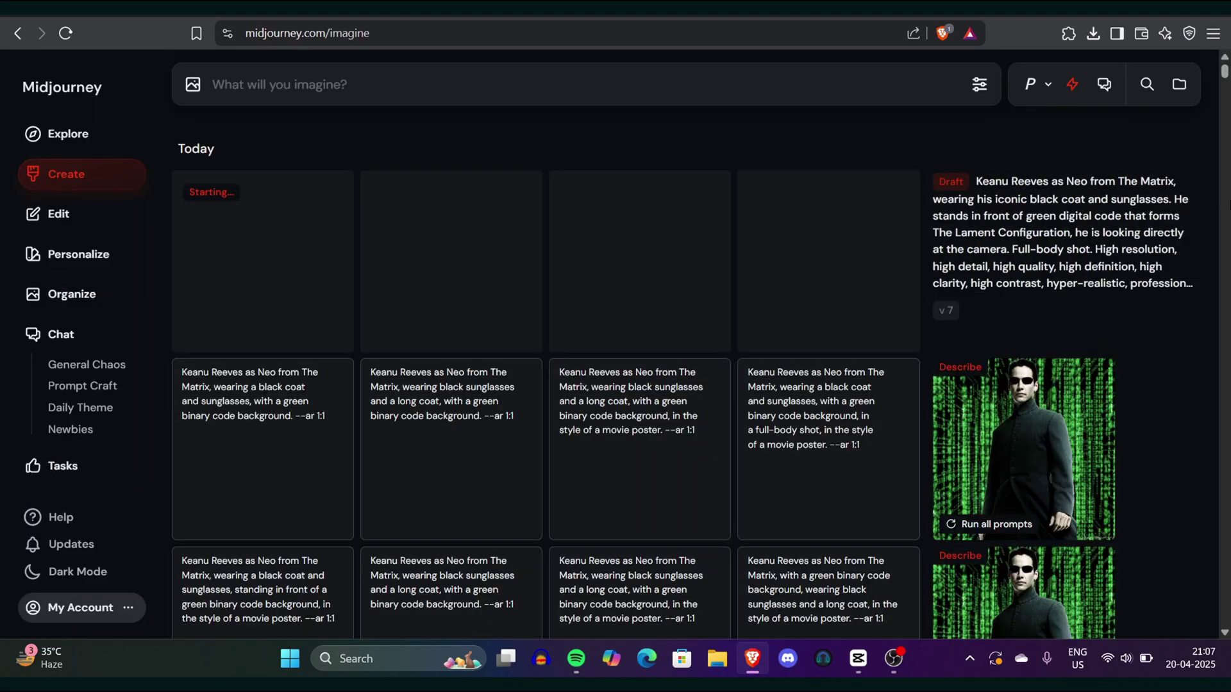
{"action": "scroll", "coordinate": [1227, 198], "scroll_direction": "up", "scroll_amount": 4}
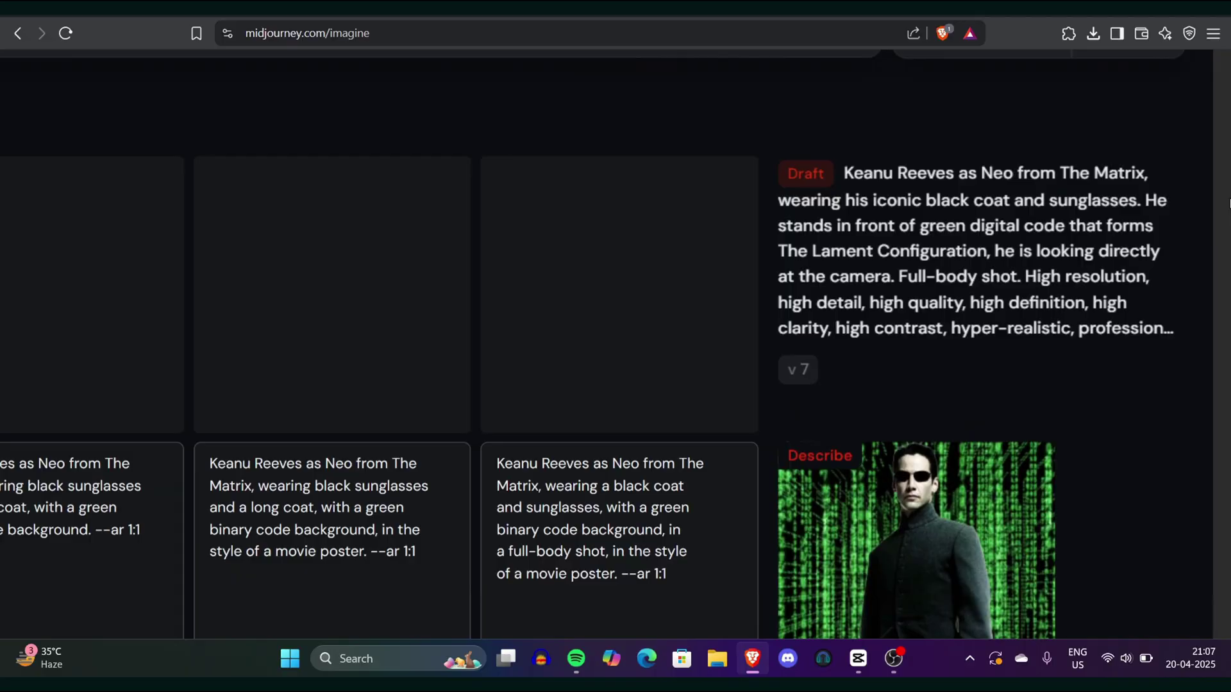
{"action": "left_click_drag", "start_coordinate": [759, 149], "coordinate": [1160, 370]}
Open the first new Neo image and flip through its four variations, including the close-up
{"action": "left_click", "coordinate": [667, 150]}
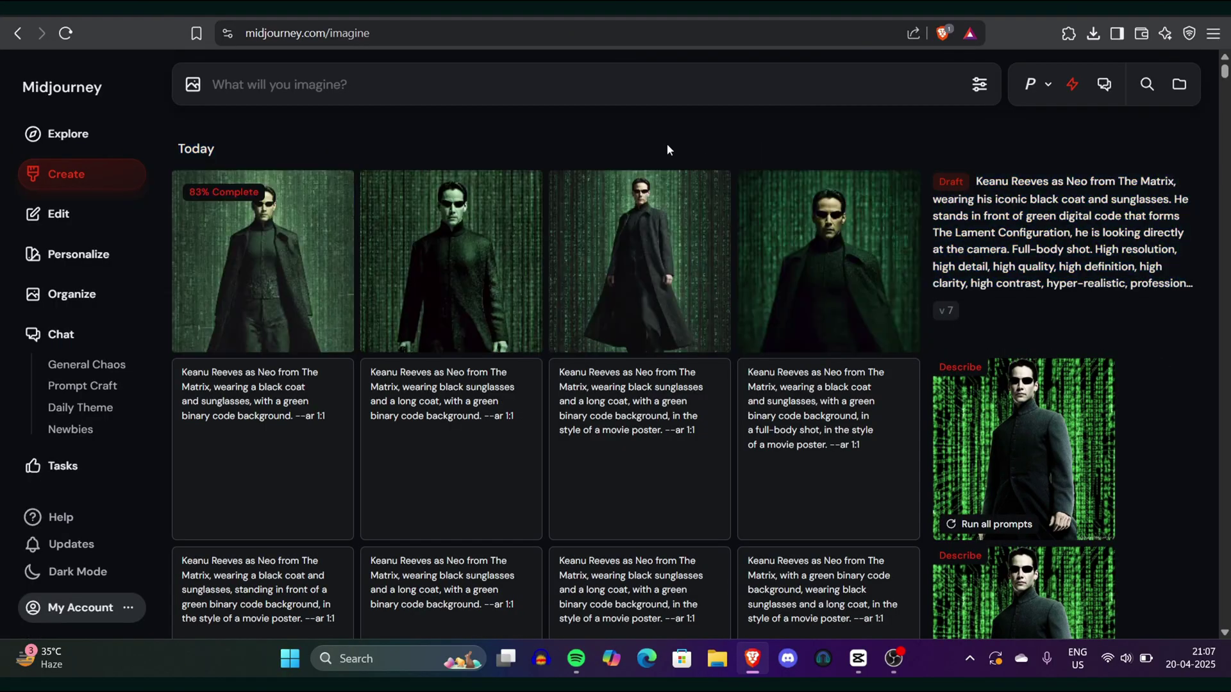
{"action": "left_click", "coordinate": [288, 237]}
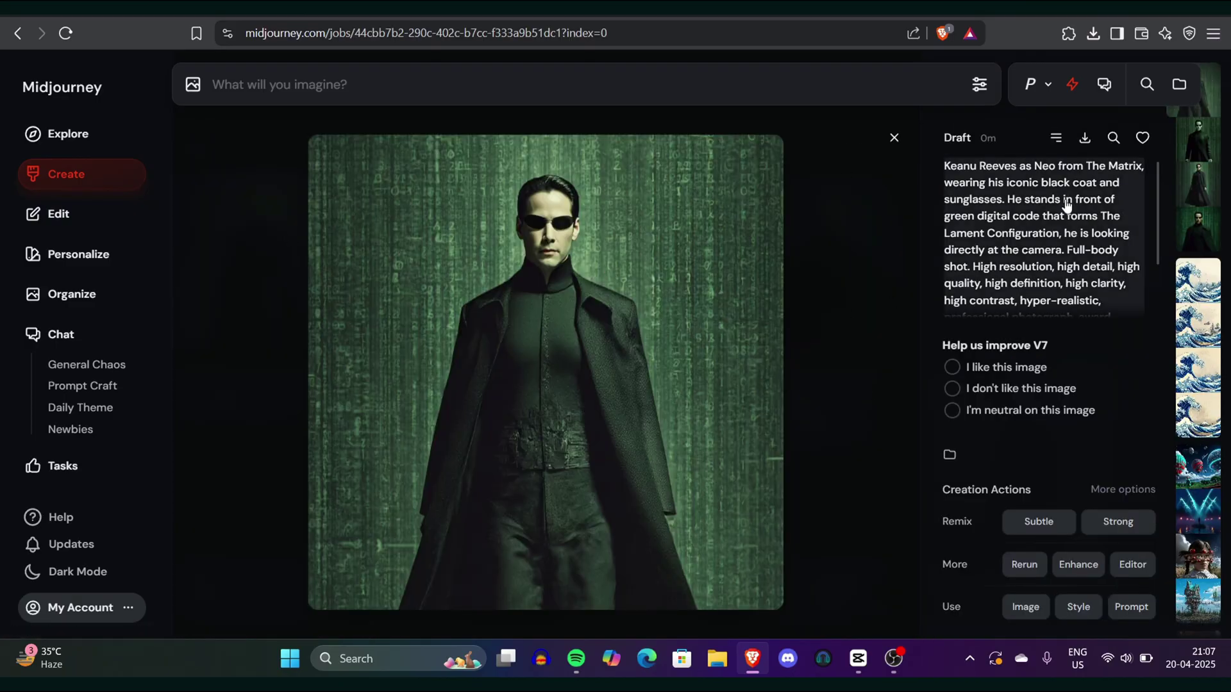
{"action": "left_click", "coordinate": [1208, 202]}
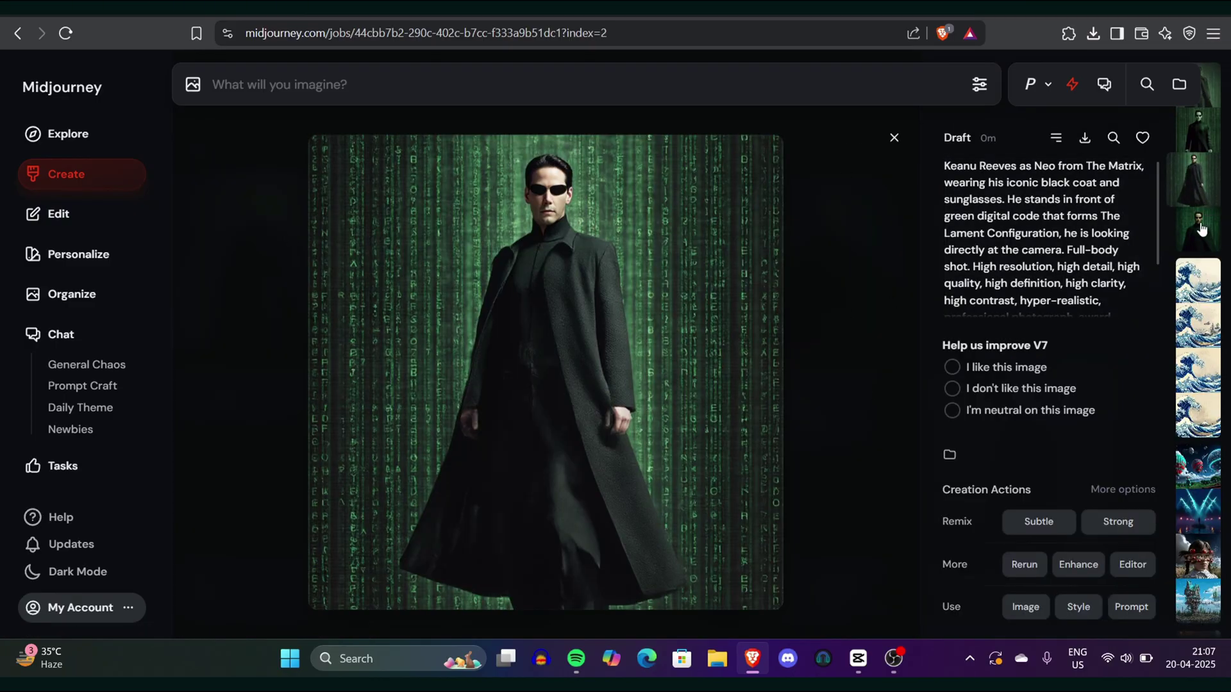
{"action": "left_click", "coordinate": [1201, 229]}
{"action": "left_click", "coordinate": [1208, 131]}
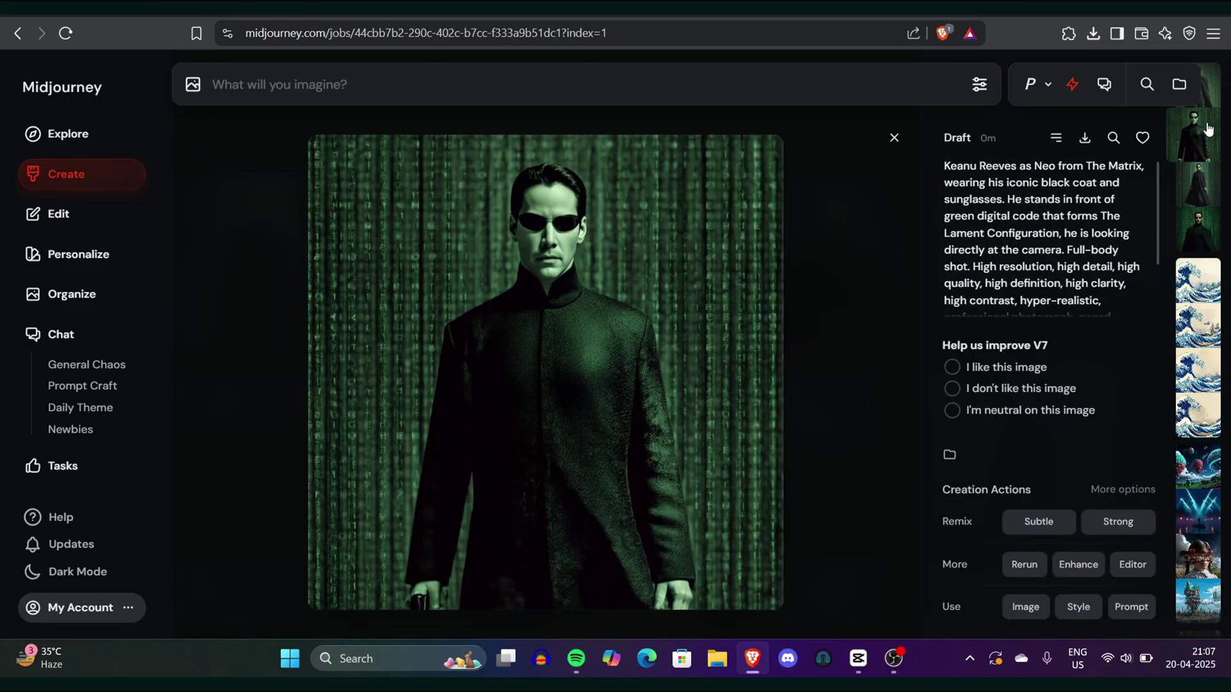
{"action": "left_click", "coordinate": [1209, 84]}
{"action": "left_click", "coordinate": [1206, 179]}
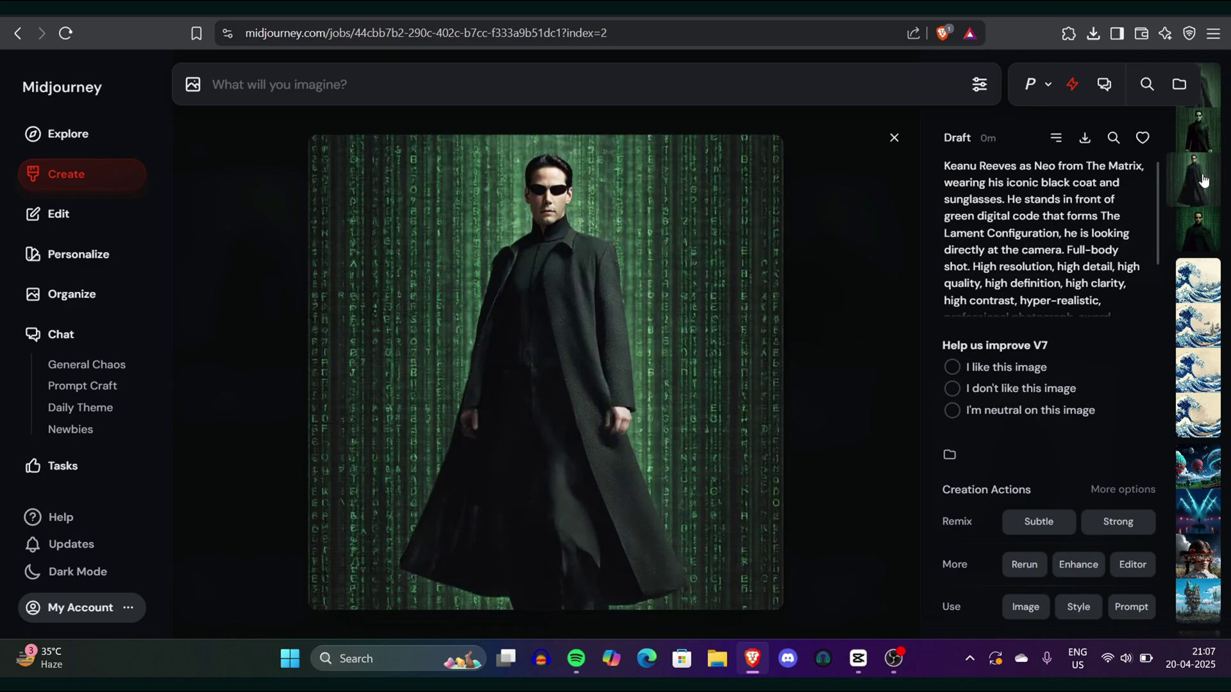
{"action": "left_click", "coordinate": [1205, 232]}
{"action": "left_click", "coordinate": [1196, 180]}
{"action": "left_click", "coordinate": [1206, 139]}
{"action": "left_click", "coordinate": [1211, 102]}
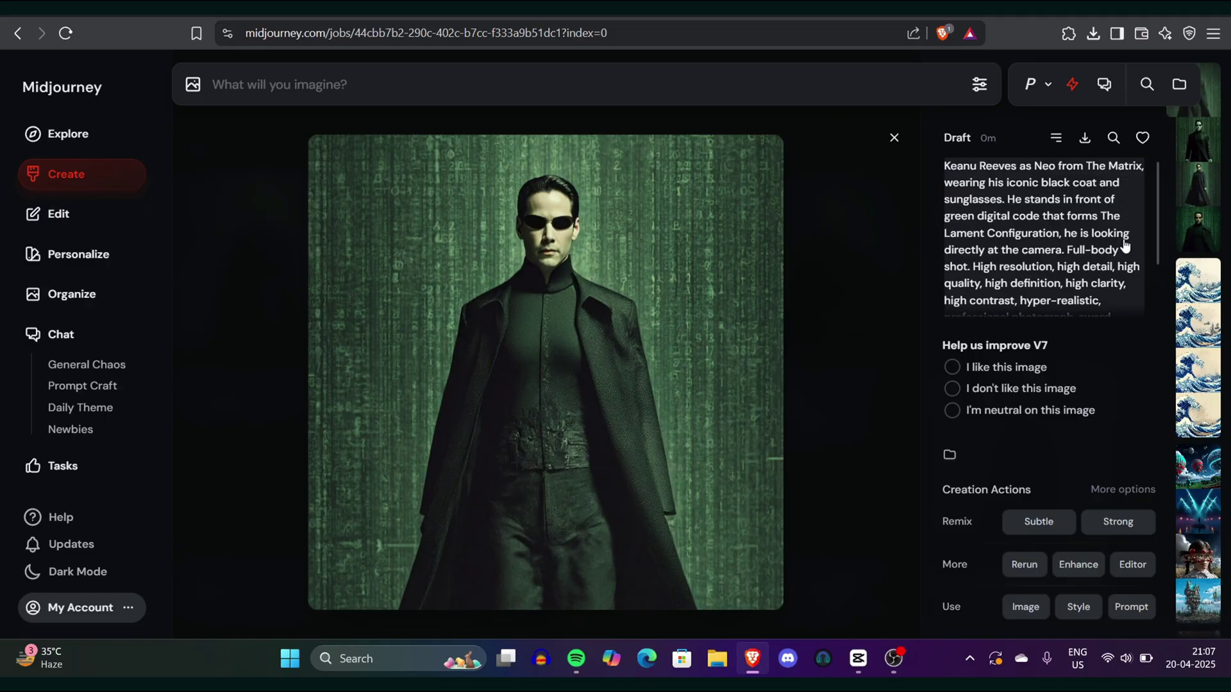
{"action": "scroll", "coordinate": [1122, 244], "scroll_direction": "up", "scroll_amount": 2}
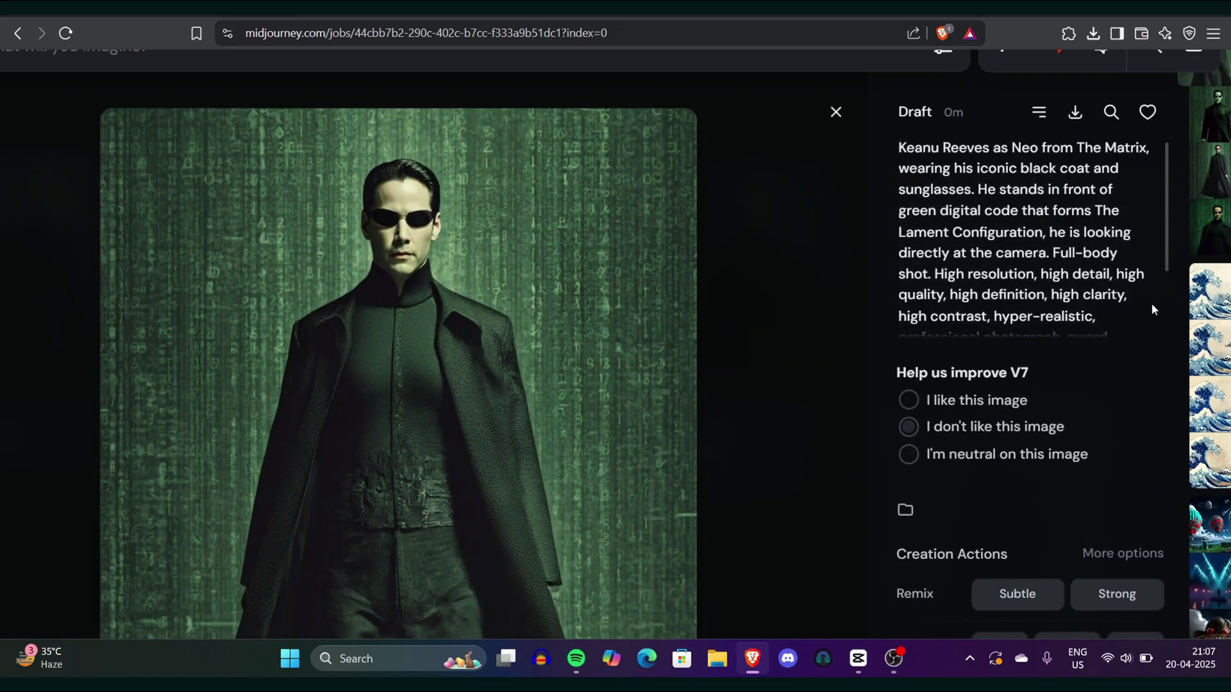
{"action": "scroll", "coordinate": [1165, 272], "scroll_direction": "down", "scroll_amount": 1}
{"action": "scroll", "coordinate": [1164, 265], "scroll_direction": "down", "scroll_amount": 2}
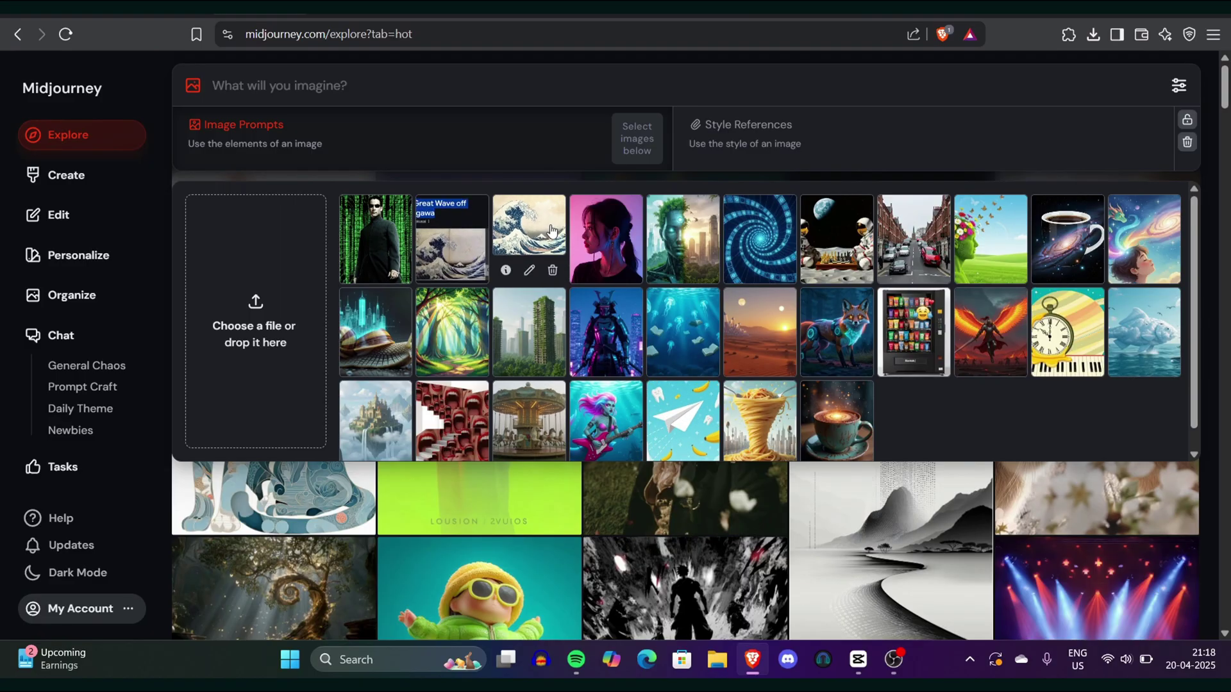
Add the Great Wave picture as an image prompt and paste its prompt text, restoring the leading 'T'
{"action": "left_click_drag", "start_coordinate": [452, 240], "coordinate": [552, 154]}
{"action": "scroll", "coordinate": [417, 100], "scroll_direction": "up", "scroll_amount": 3}
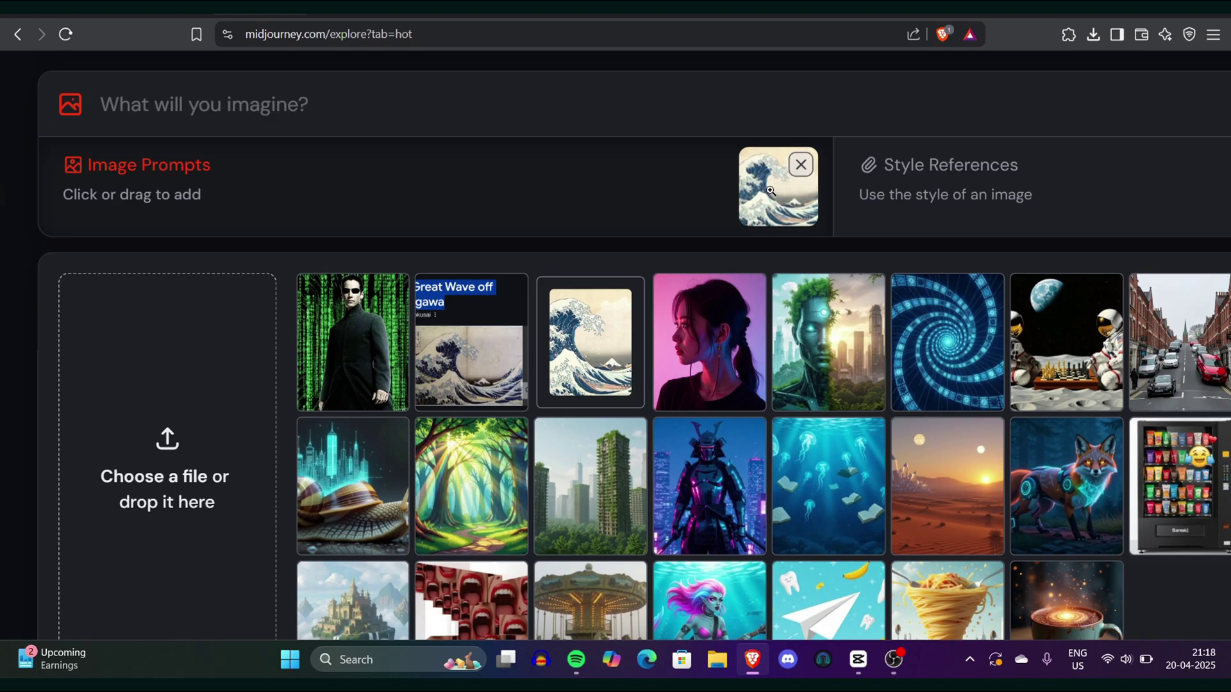
{"action": "scroll", "coordinate": [771, 191], "scroll_direction": "down", "scroll_amount": 3}
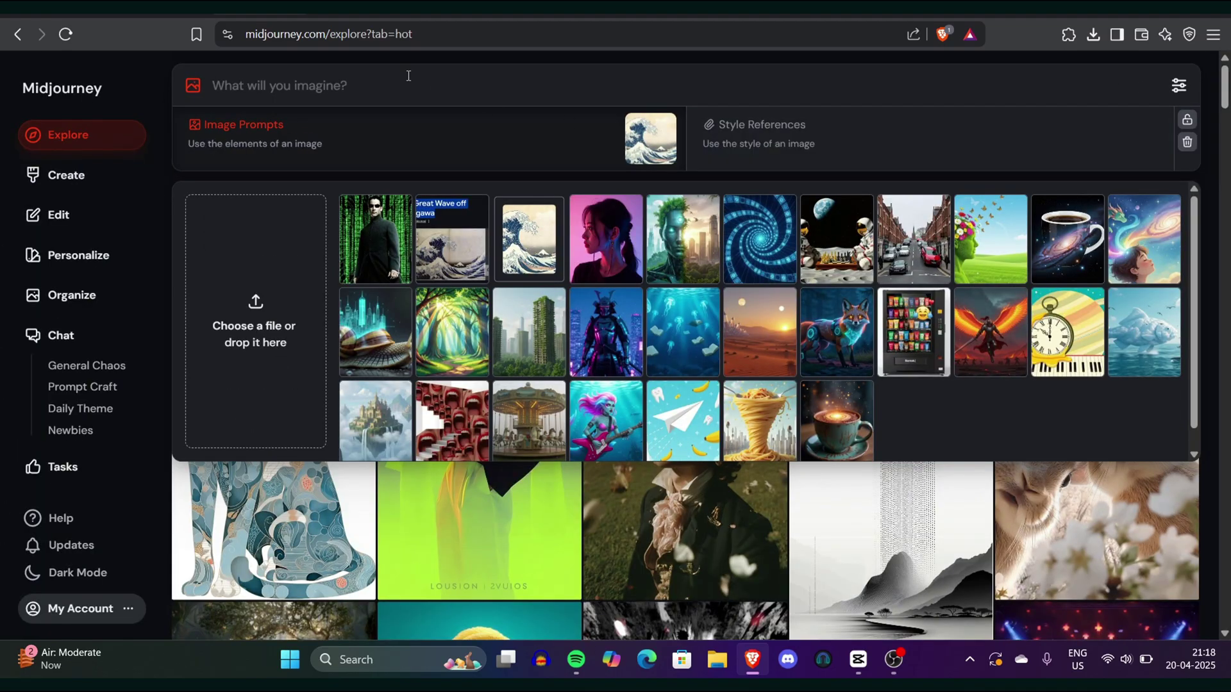
{"action": "left_click", "coordinate": [72, 176]}
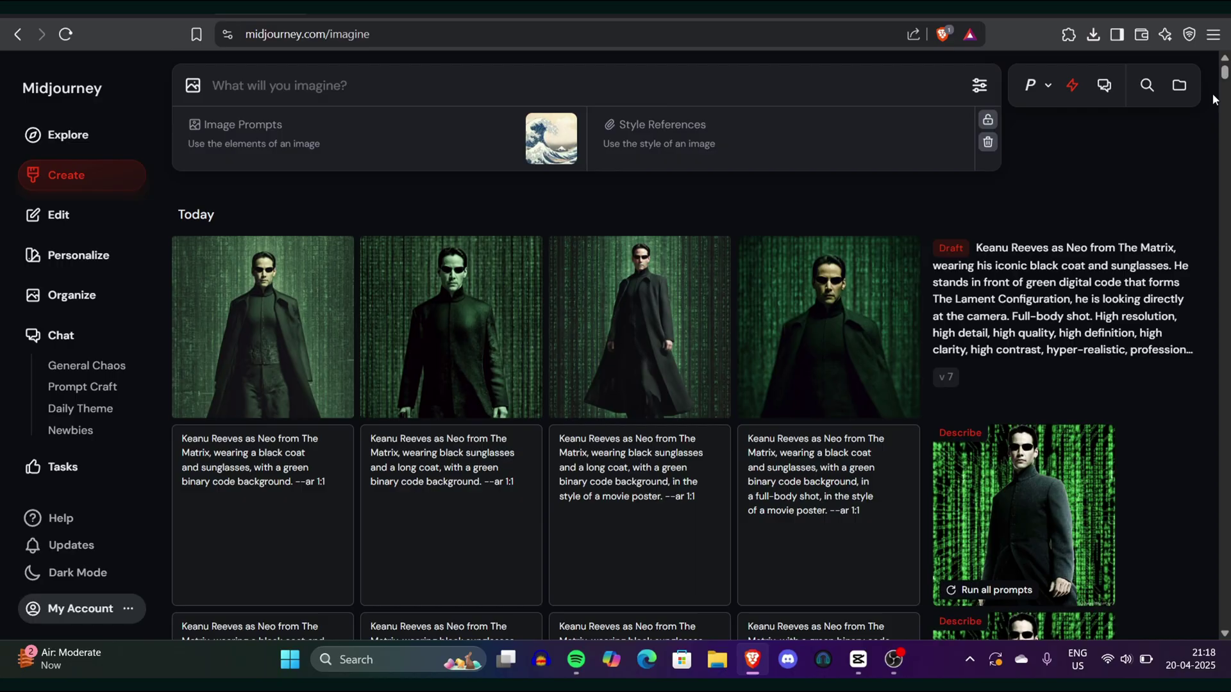
{"action": "left_click_drag", "start_coordinate": [1226, 76], "coordinate": [1226, 95]}
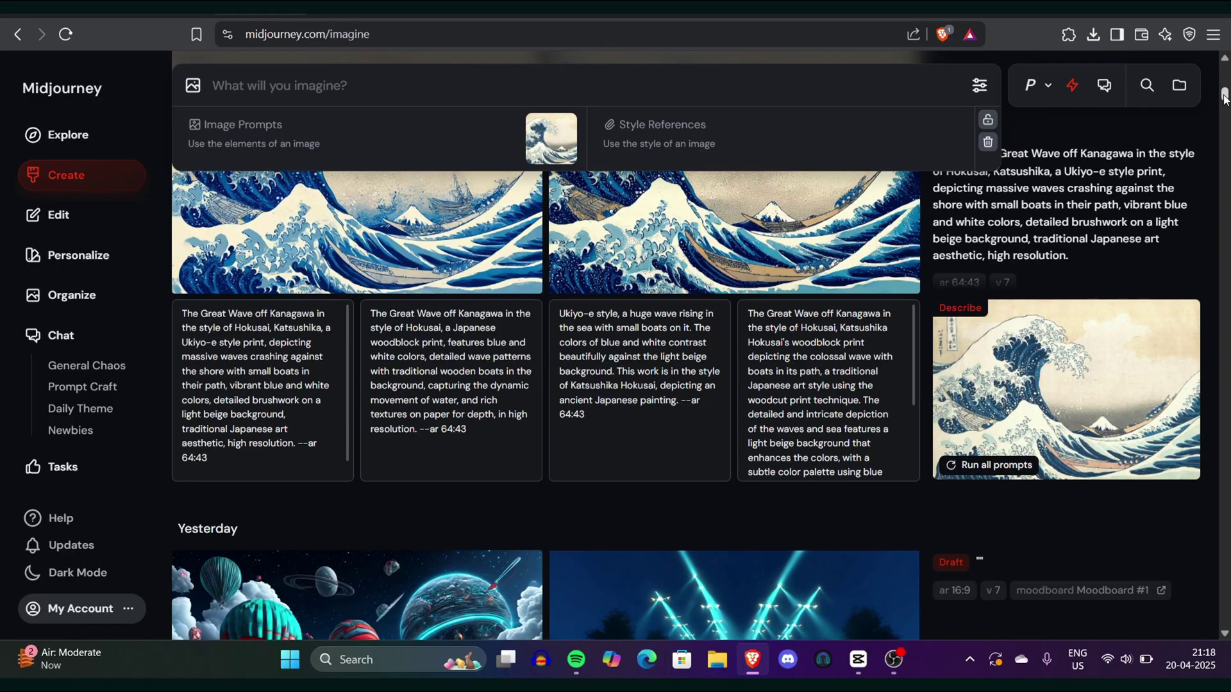
{"action": "scroll", "coordinate": [1226, 95], "scroll_direction": "up", "scroll_amount": 3}
{"action": "left_click_drag", "start_coordinate": [978, 187], "coordinate": [1070, 290]}
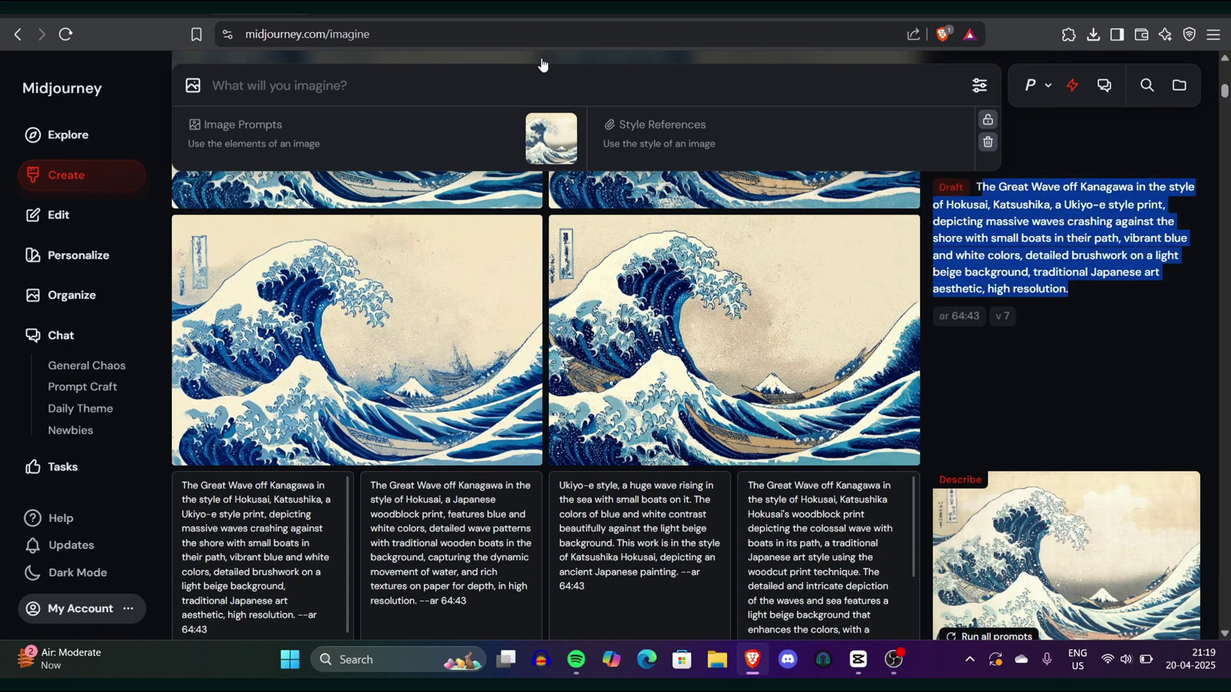
{"action": "left_click_drag", "start_coordinate": [542, 64], "coordinate": [542, 80]}
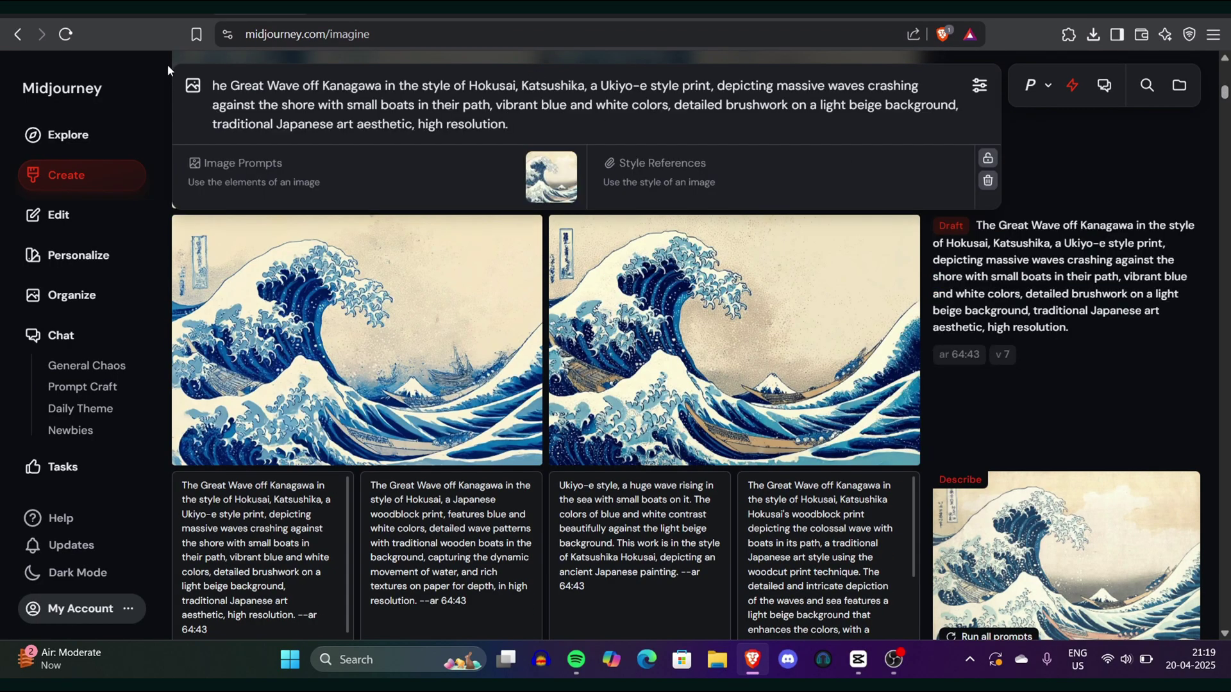
{"action": "left_click", "coordinate": [213, 86]}
{"action": "type", "text": "T"}
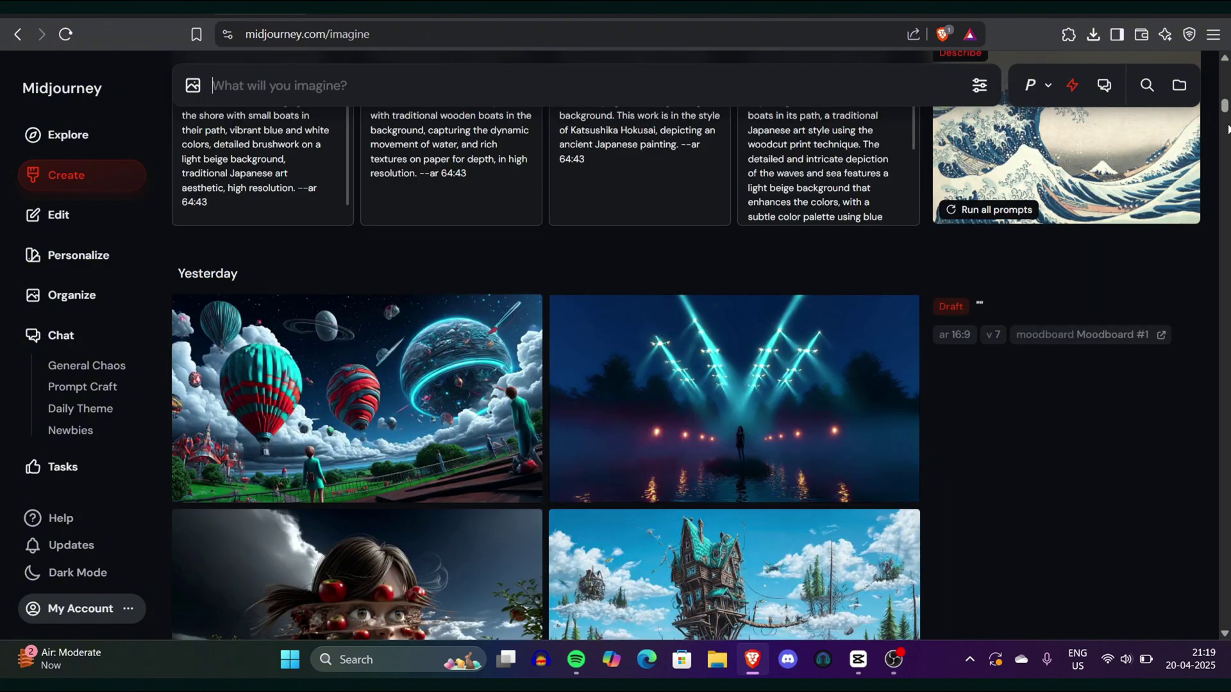
Append the --iw 3 image weight and open one of the new Great Wave images in detail
{"action": "left_click_drag", "start_coordinate": [1225, 107], "coordinate": [1220, 48]}
{"action": "scroll", "coordinate": [1033, 337], "scroll_direction": "up", "scroll_amount": 5}
{"action": "scroll", "coordinate": [937, 241], "scroll_direction": "down", "scroll_amount": 5}
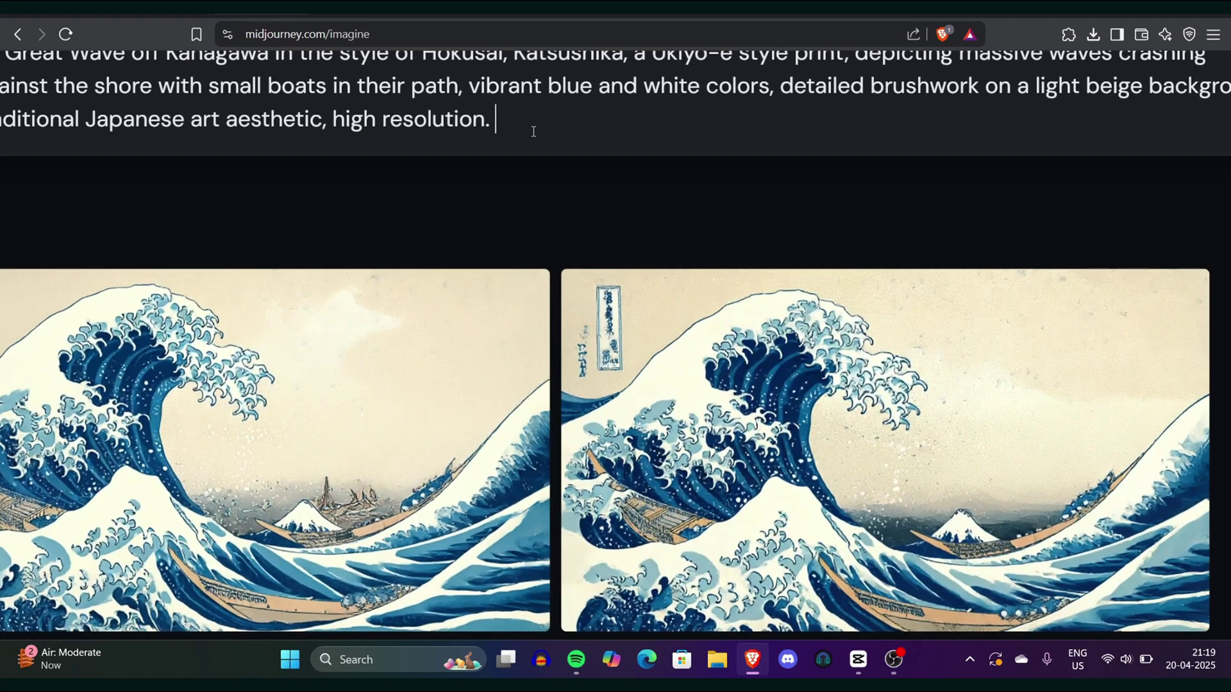
{"action": "scroll", "coordinate": [506, 89], "scroll_direction": "up", "scroll_amount": 5}
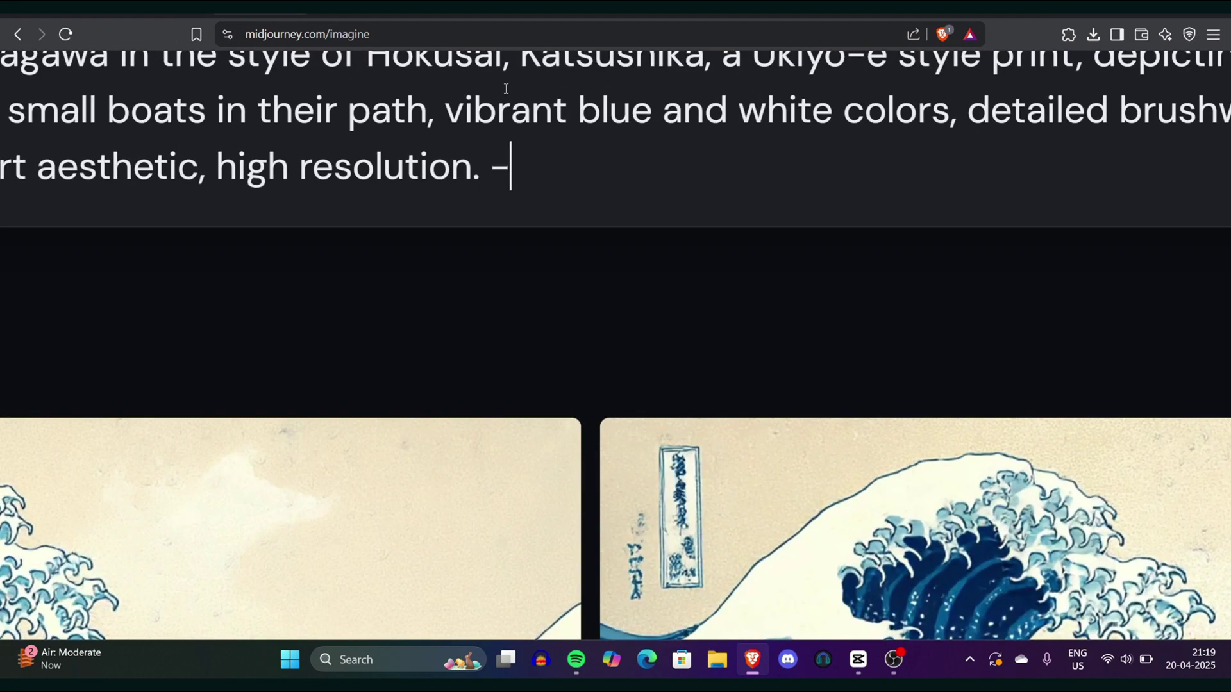
{"action": "type", "text": "iw 3"}
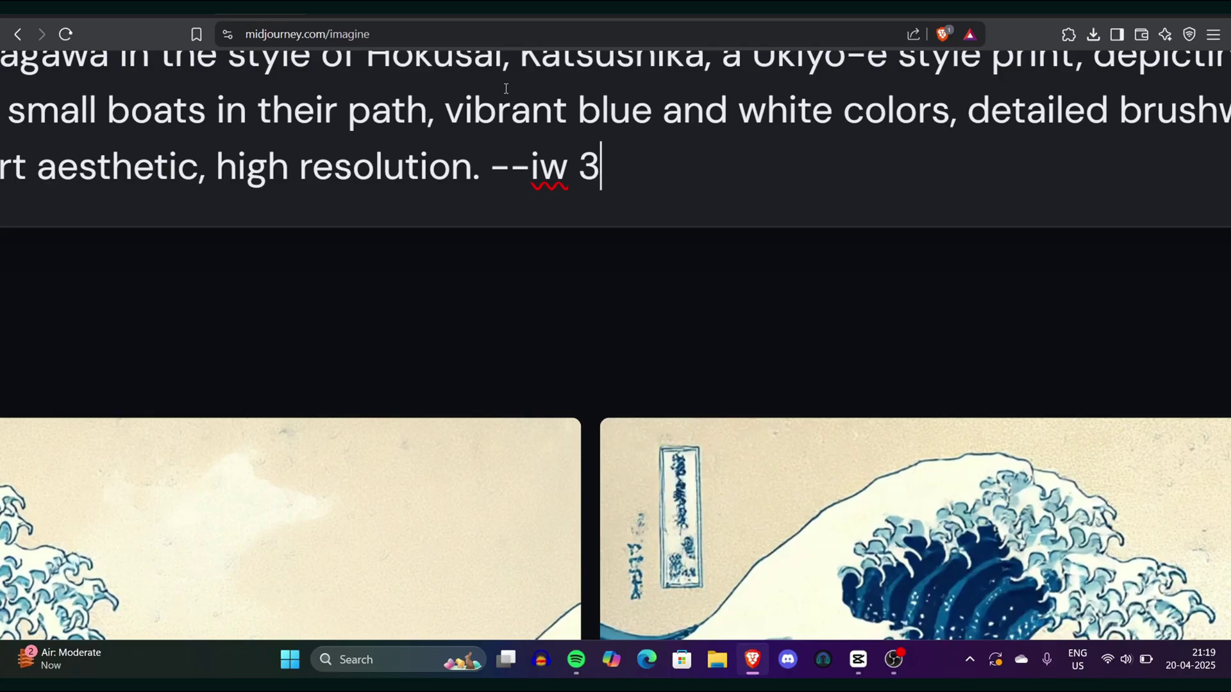
{"action": "left_click_drag", "start_coordinate": [493, 155], "coordinate": [742, 160]}
{"action": "scroll", "coordinate": [742, 160], "scroll_direction": "down", "scroll_amount": 3}
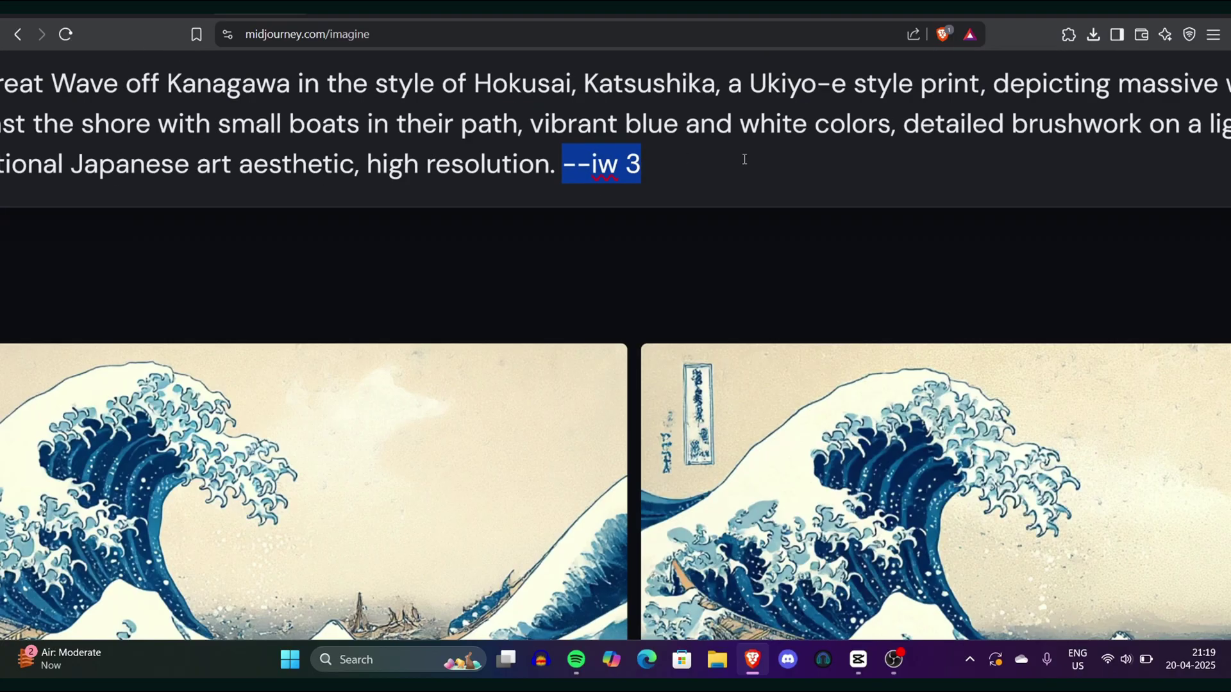
{"action": "scroll", "coordinate": [668, 113], "scroll_direction": "down", "scroll_amount": 2}
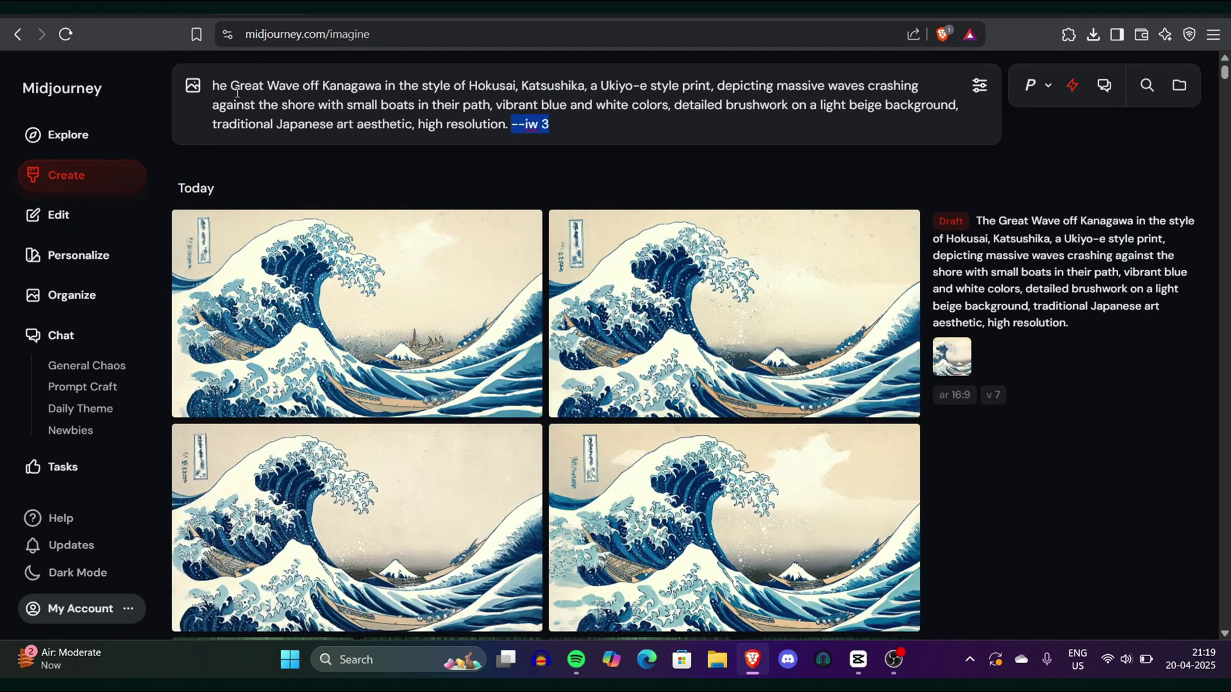
{"action": "left_click", "coordinate": [215, 85]}
{"action": "type", "text": "T"}
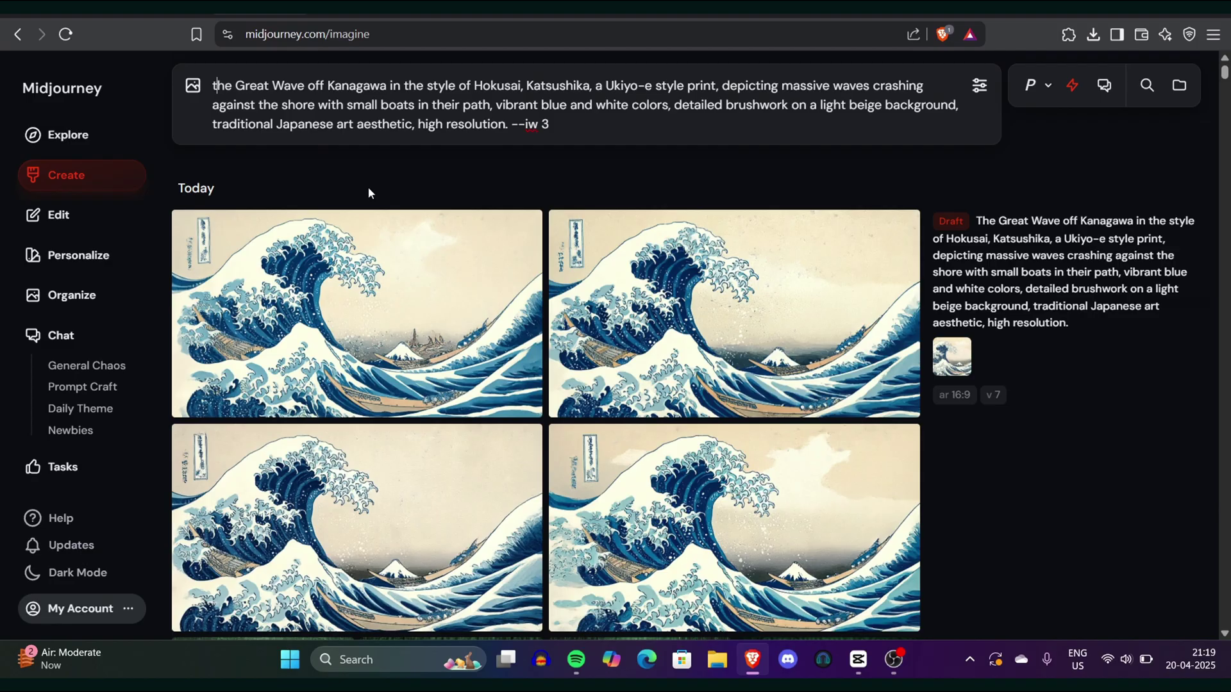
{"action": "left_click", "coordinate": [463, 283]}
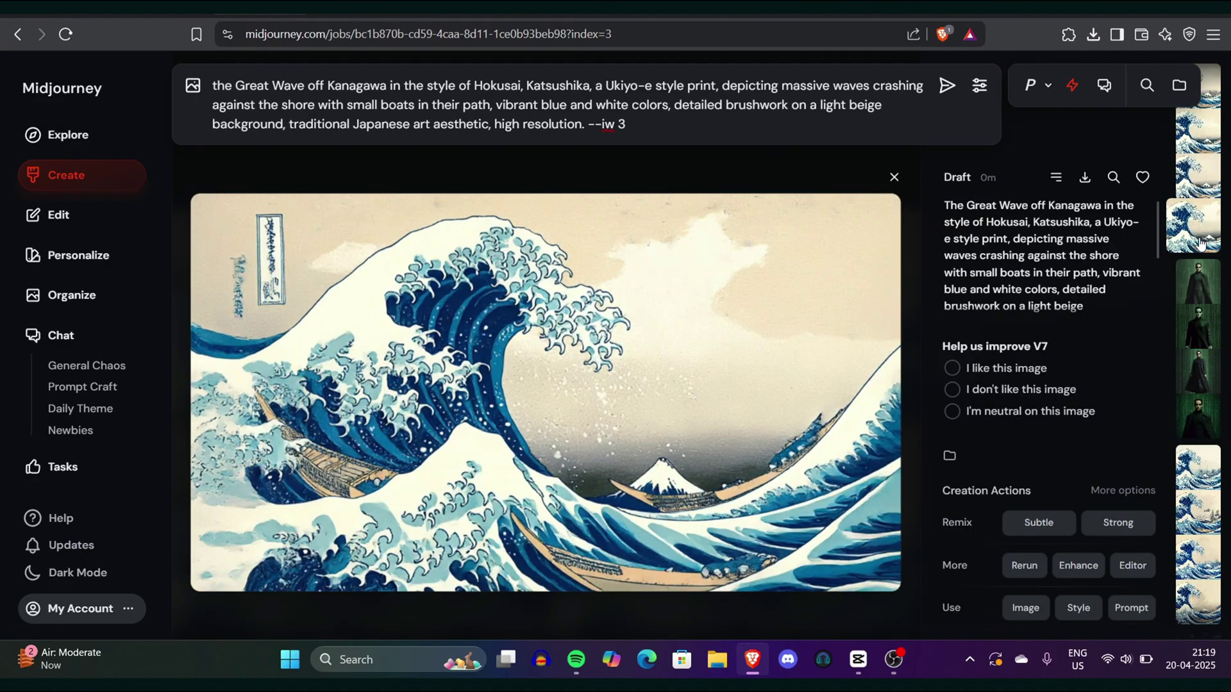
{"action": "scroll", "coordinate": [1014, 182], "scroll_direction": "up", "scroll_amount": 3}
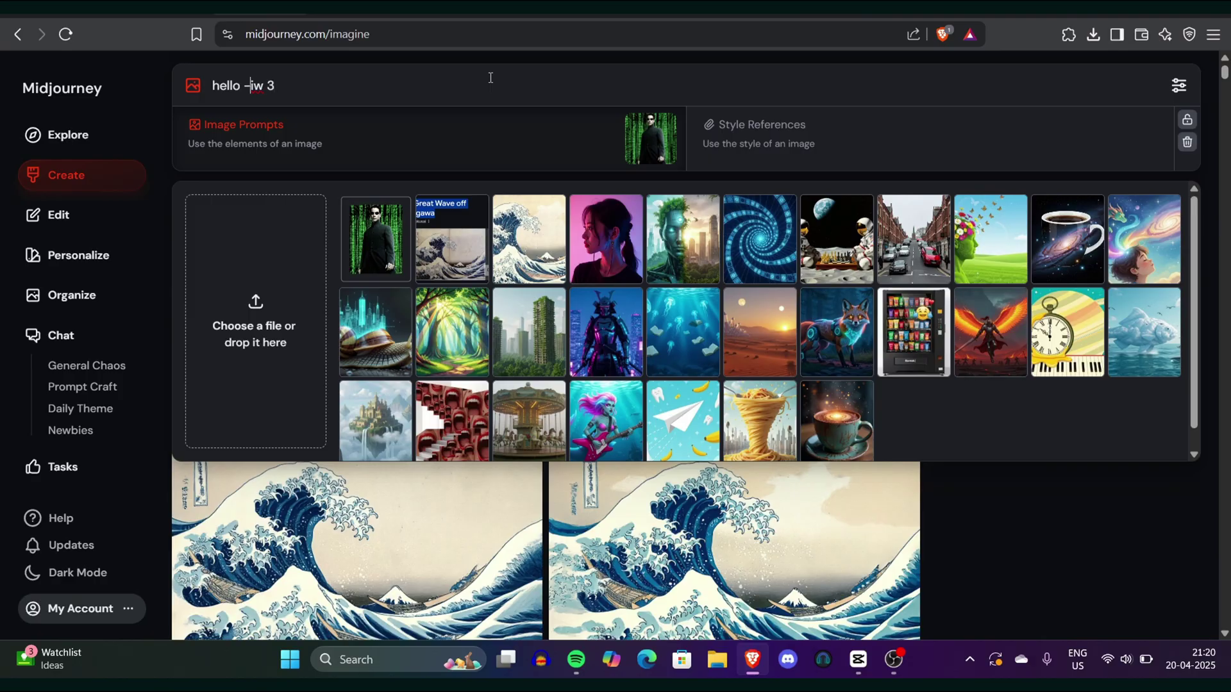
Submit the 'hello' prompt with --iw 3 and open the first generated Neo image's detail page
{"action": "type", "text": "-"}
{"action": "key", "text": "Return"}
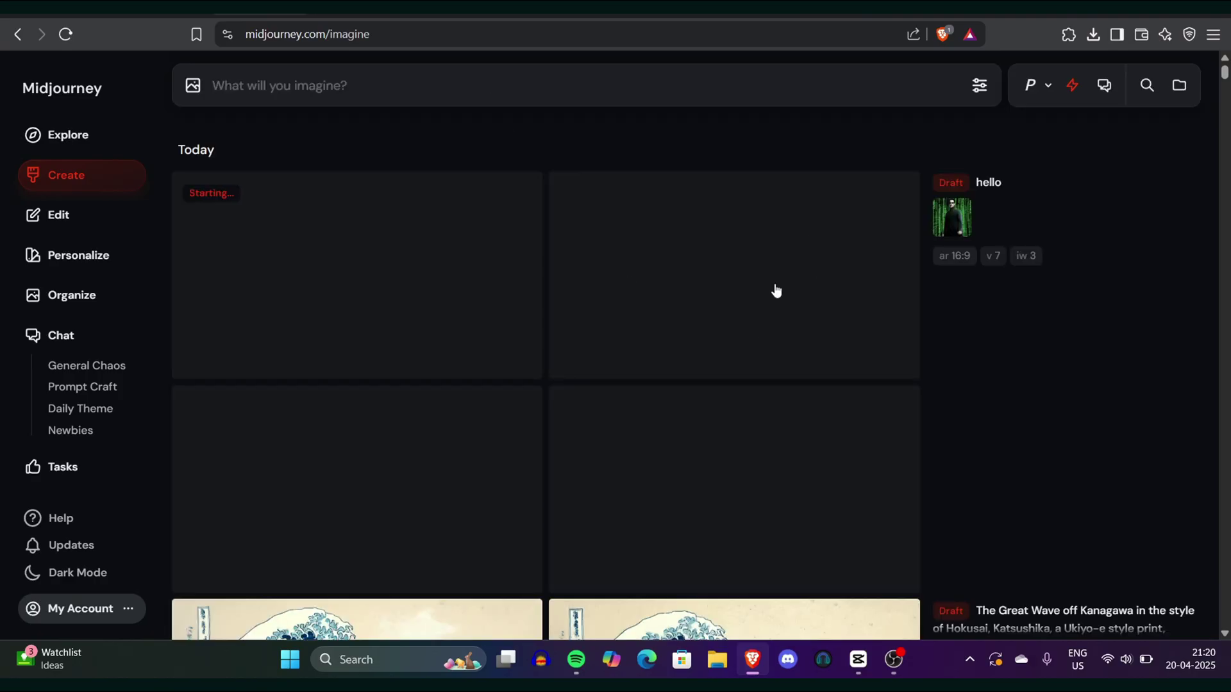
{"action": "mouse_move", "coordinate": [1017, 341]}
{"action": "scroll", "coordinate": [1064, 218], "scroll_direction": "up", "scroll_amount": 5}
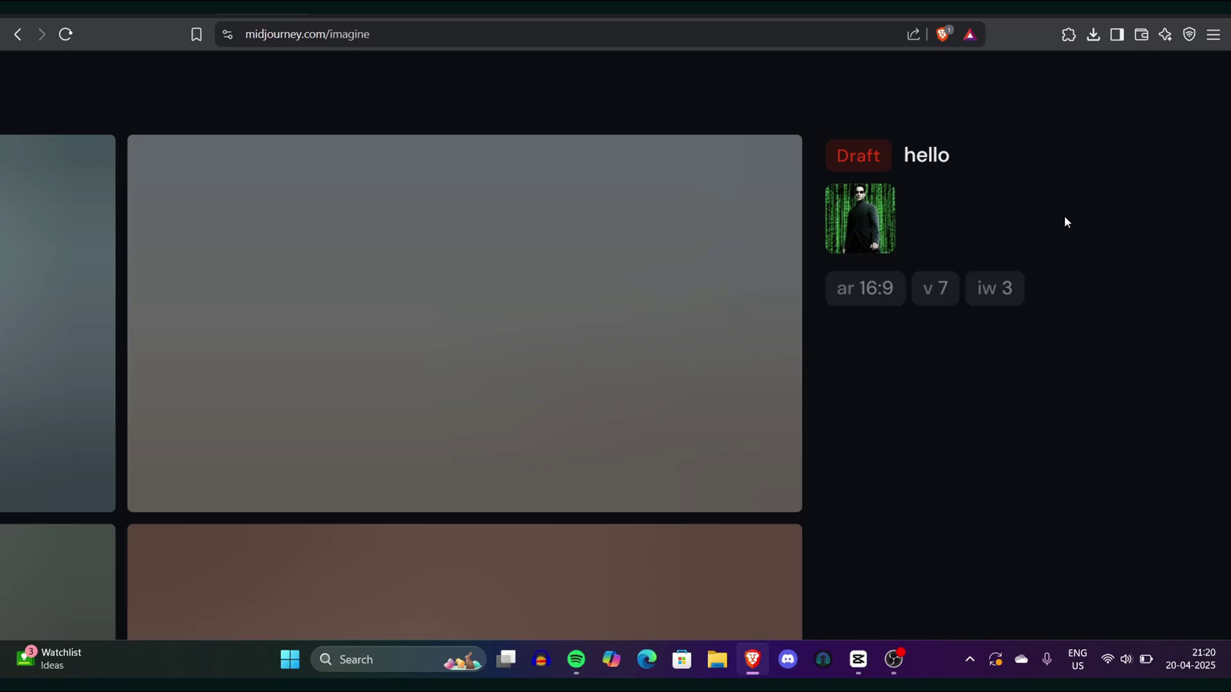
{"action": "scroll", "coordinate": [894, 221], "scroll_direction": "up", "scroll_amount": 5}
{"action": "scroll", "coordinate": [894, 222], "scroll_direction": "down", "scroll_amount": 10}
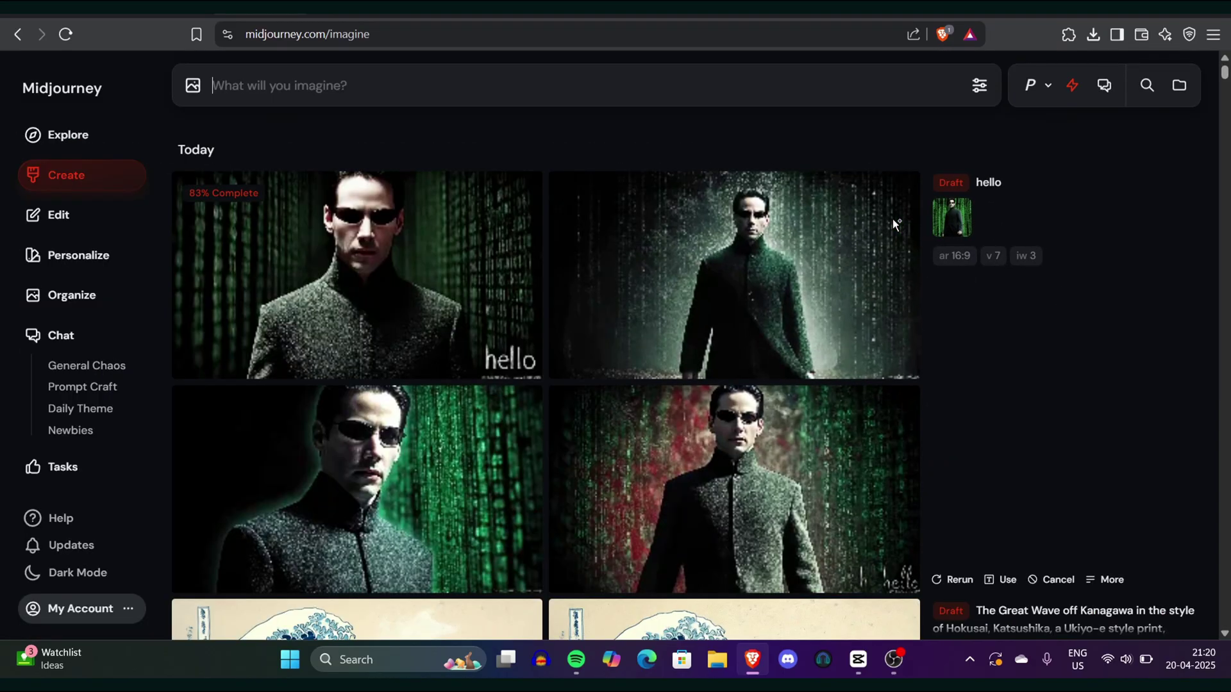
{"action": "mouse_move", "coordinate": [943, 228]}
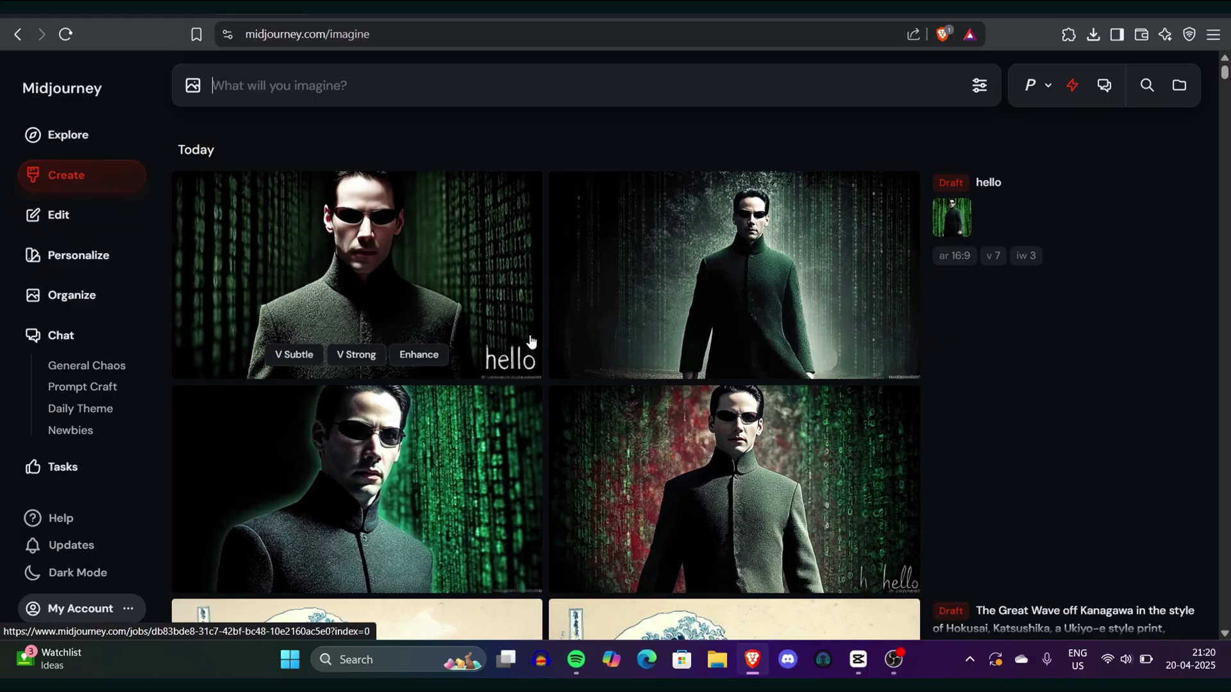
{"action": "left_click", "coordinate": [496, 284]}
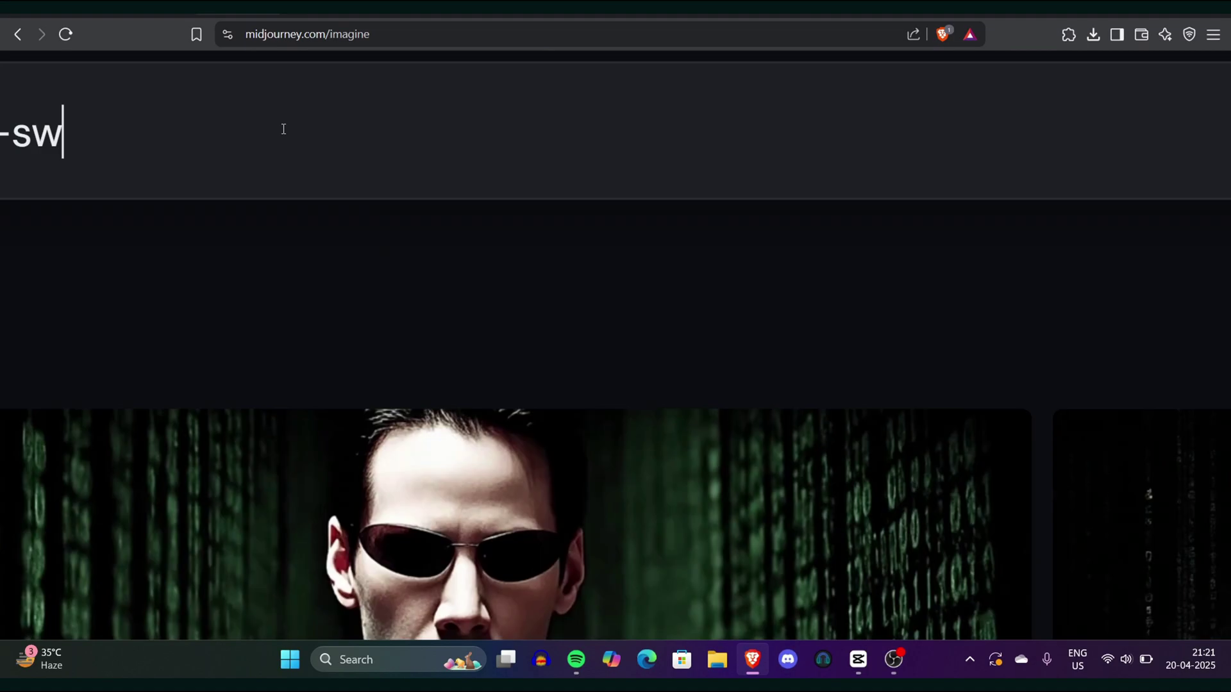
{"action": "scroll", "coordinate": [61, 124], "scroll_direction": "up", "scroll_amount": 2}
{"action": "scroll", "coordinate": [60, 124], "scroll_direction": "down", "scroll_amount": 5}
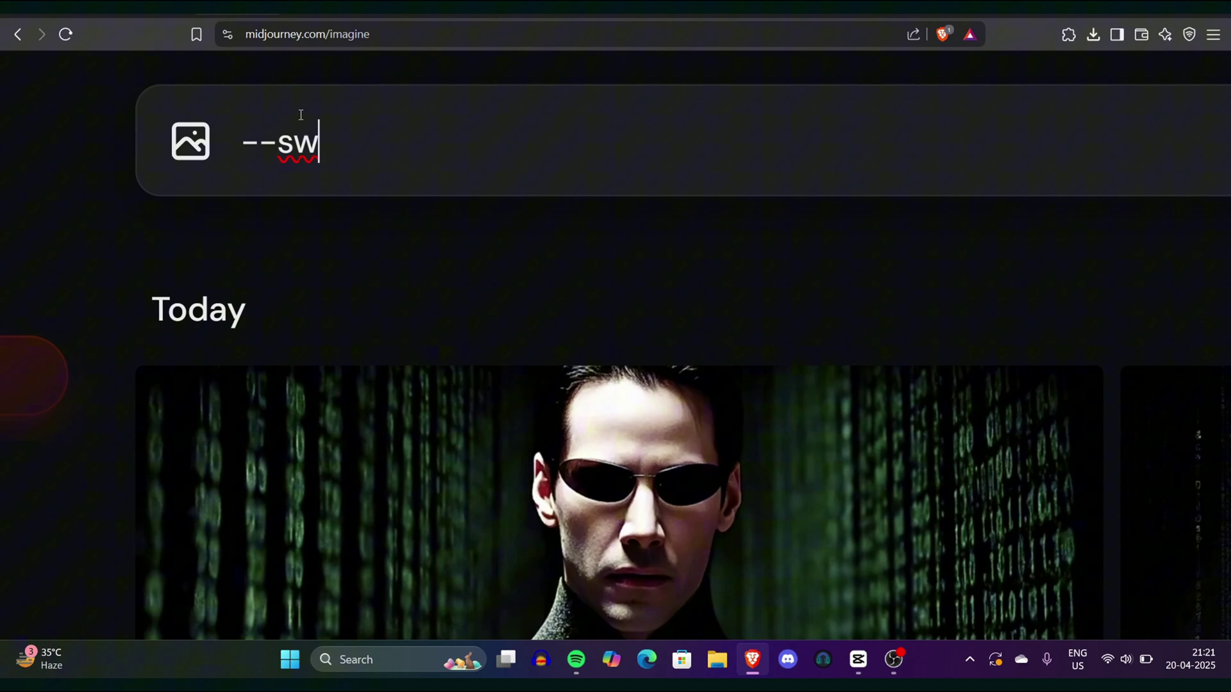
{"action": "type", "text": "10"}
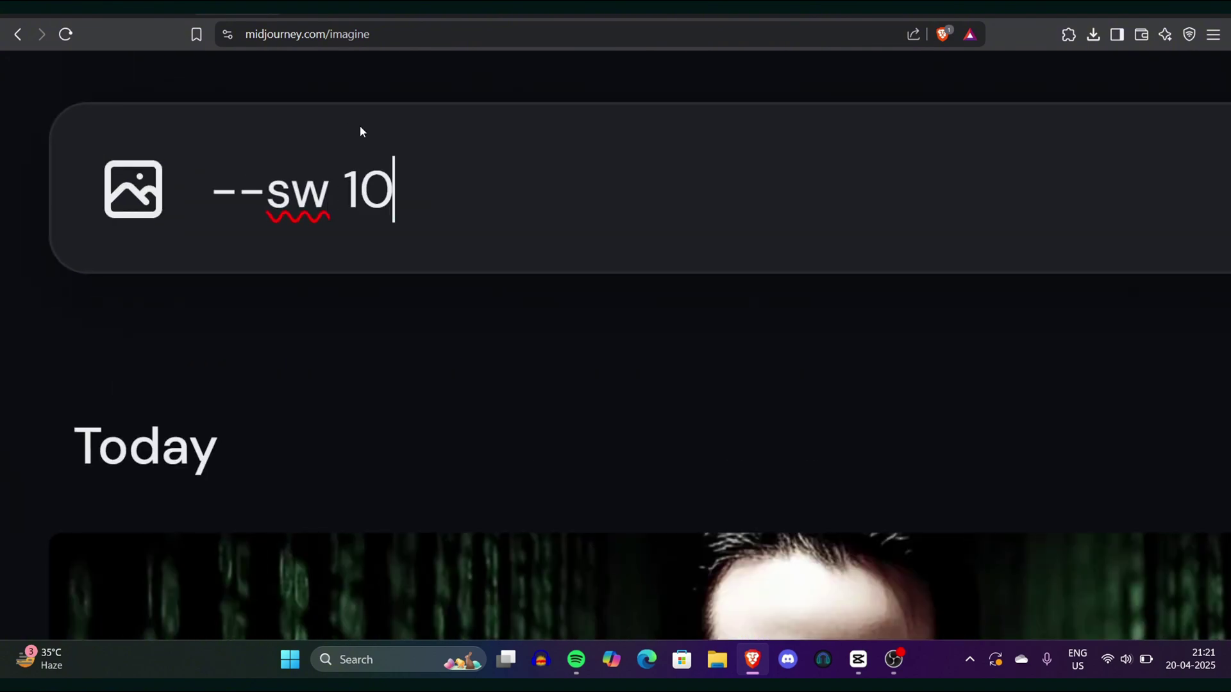
{"action": "type", "text": "00"}
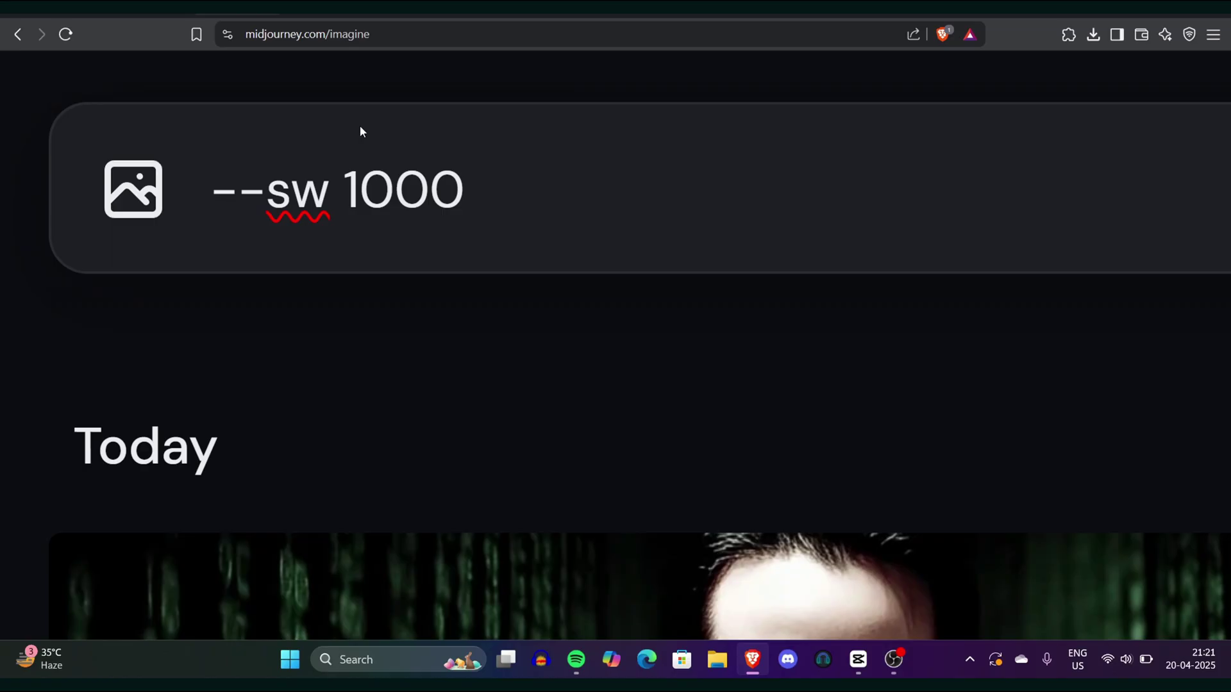
{"action": "left_click_drag", "start_coordinate": [212, 191], "coordinate": [572, 201]}
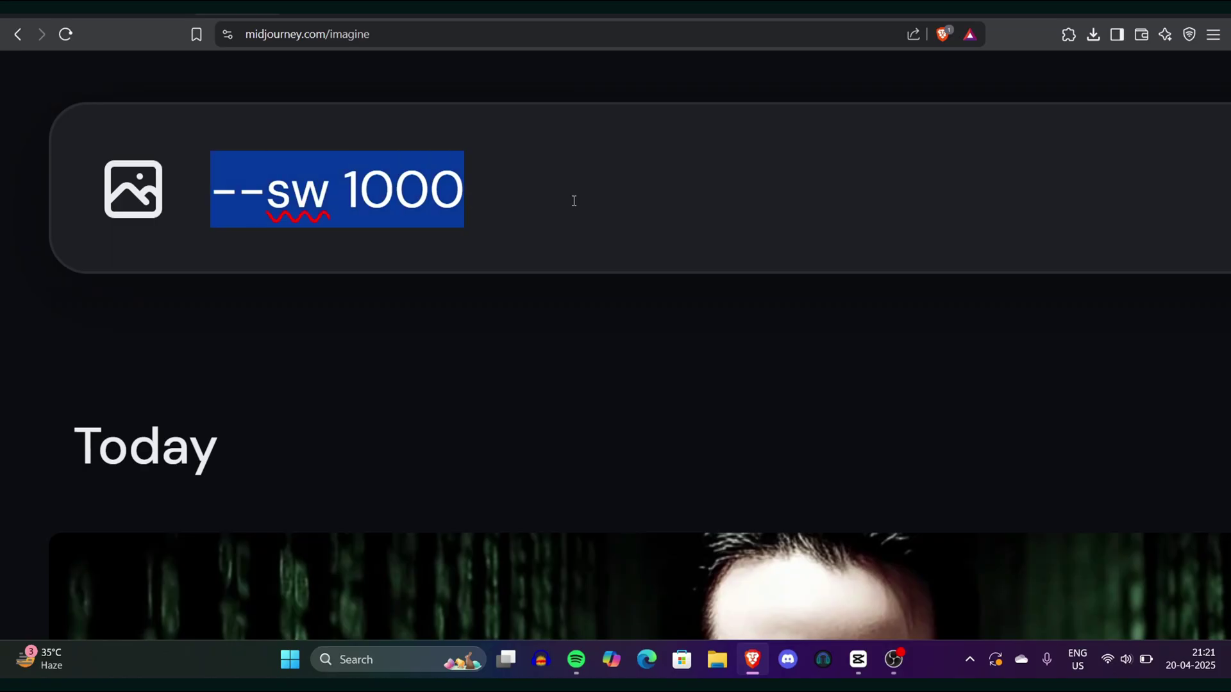
{"action": "left_click", "coordinate": [574, 201]}
{"action": "key", "text": "BackSpace"}
{"action": "key", "text": "BackSpace"}
{"action": "key", "text": "BackSpace"}
{"action": "key", "text": "BackSpace"}
{"action": "key", "text": "BackSpace"}
{"action": "scroll", "coordinate": [283, 128], "scroll_direction": "down", "scroll_amount": 5}
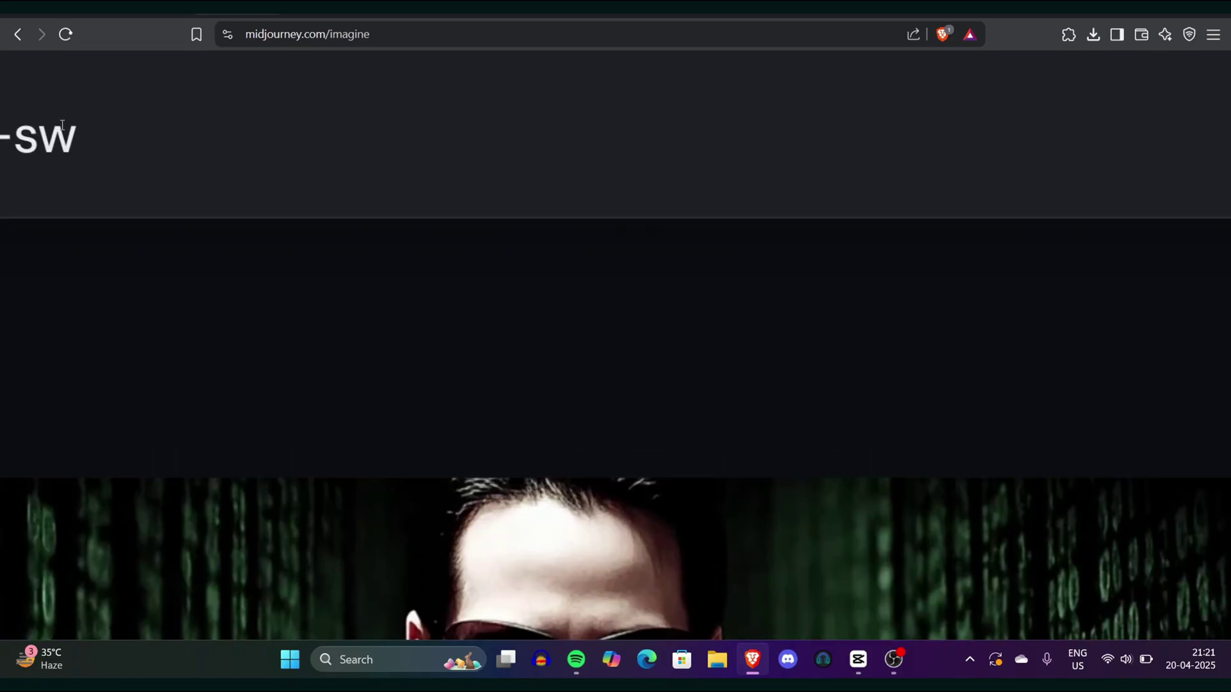
{"action": "scroll", "coordinate": [2, 77], "scroll_direction": "down", "scroll_amount": 3}
{"action": "scroll", "coordinate": [194, 54], "scroll_direction": "up", "scroll_amount": 5}
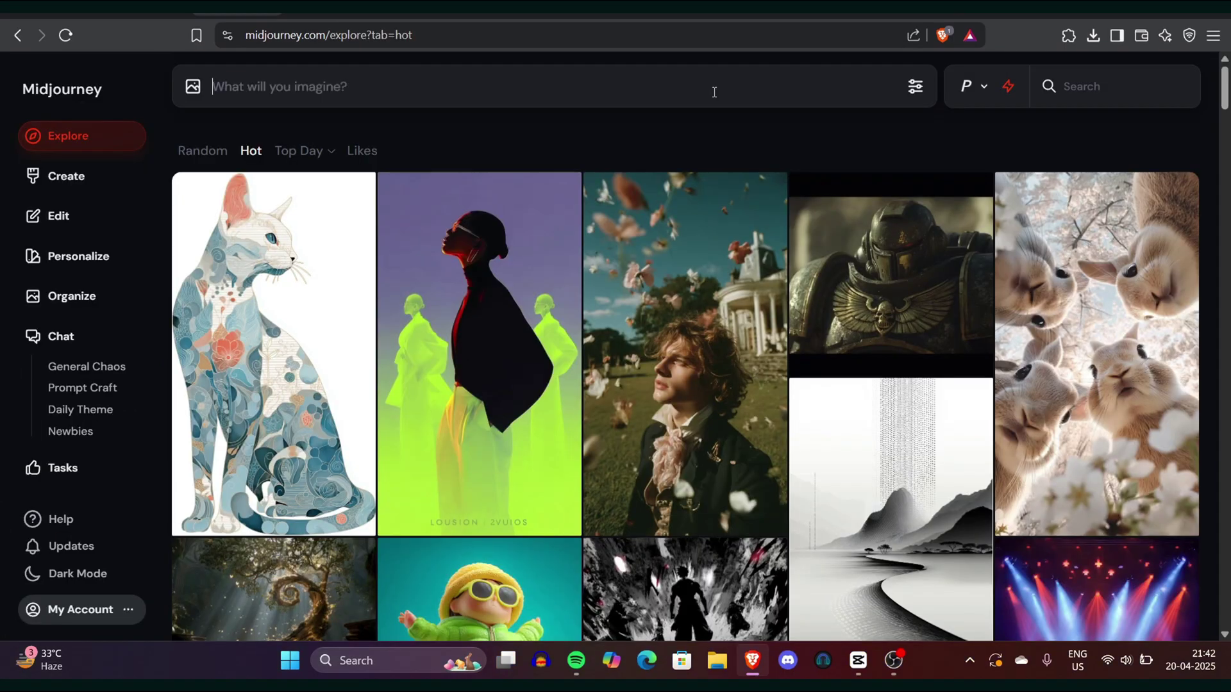
Go to the Personalize page's Moodboards section and add a new moodboard card
{"action": "key", "text": "ctrl+plus"}
{"action": "key", "text": "ctrl+plus"}
{"action": "key", "text": "ctrl+plus"}
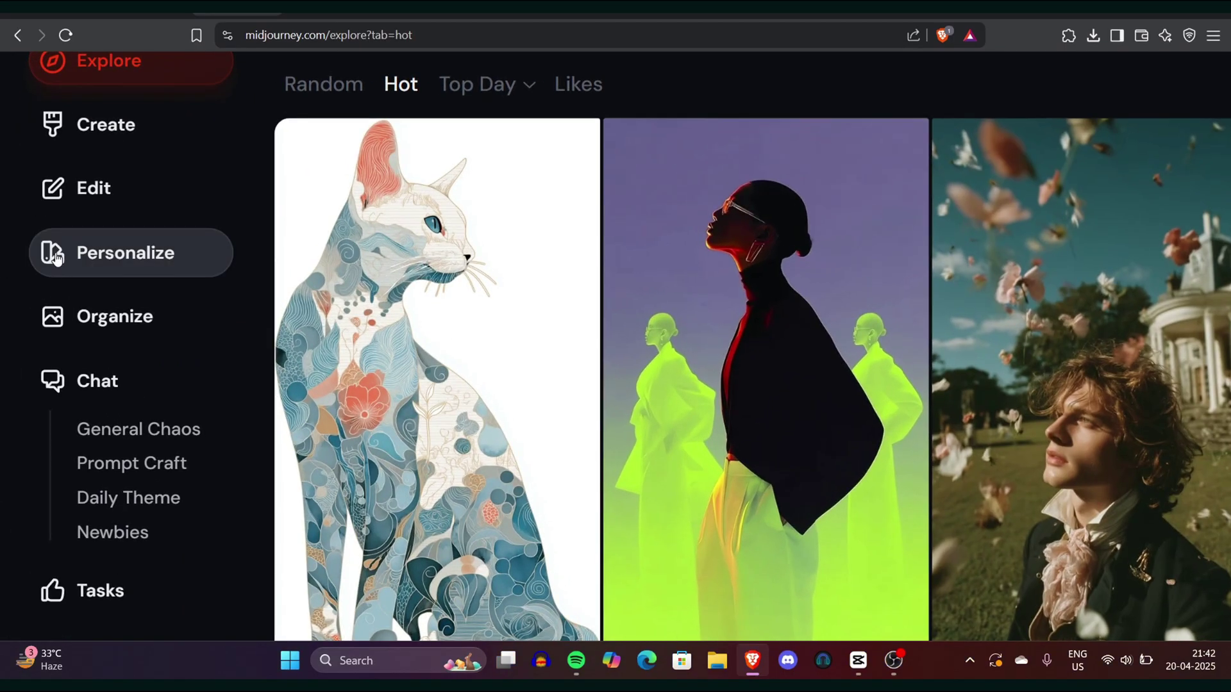
{"action": "left_click", "coordinate": [55, 253]}
{"action": "key", "text": "ctrl+minus"}
{"action": "key", "text": "ctrl+minus"}
{"action": "key", "text": "ctrl+minus"}
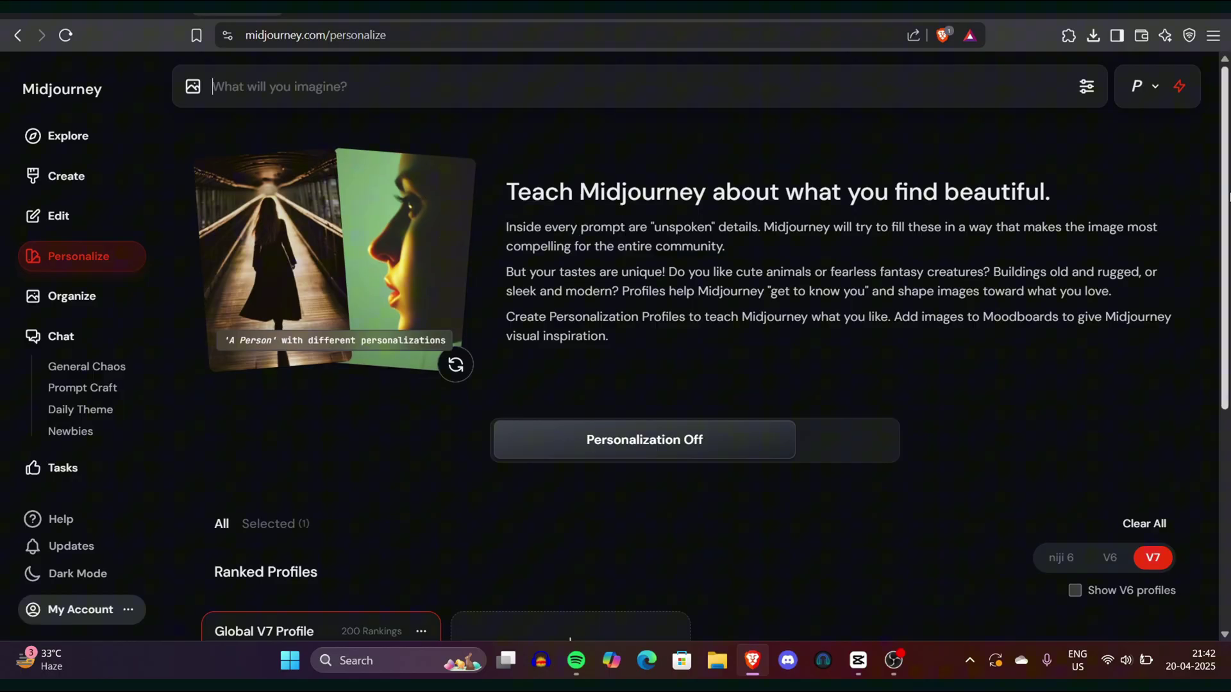
{"action": "scroll", "coordinate": [1228, 440], "scroll_direction": "down", "scroll_amount": 5}
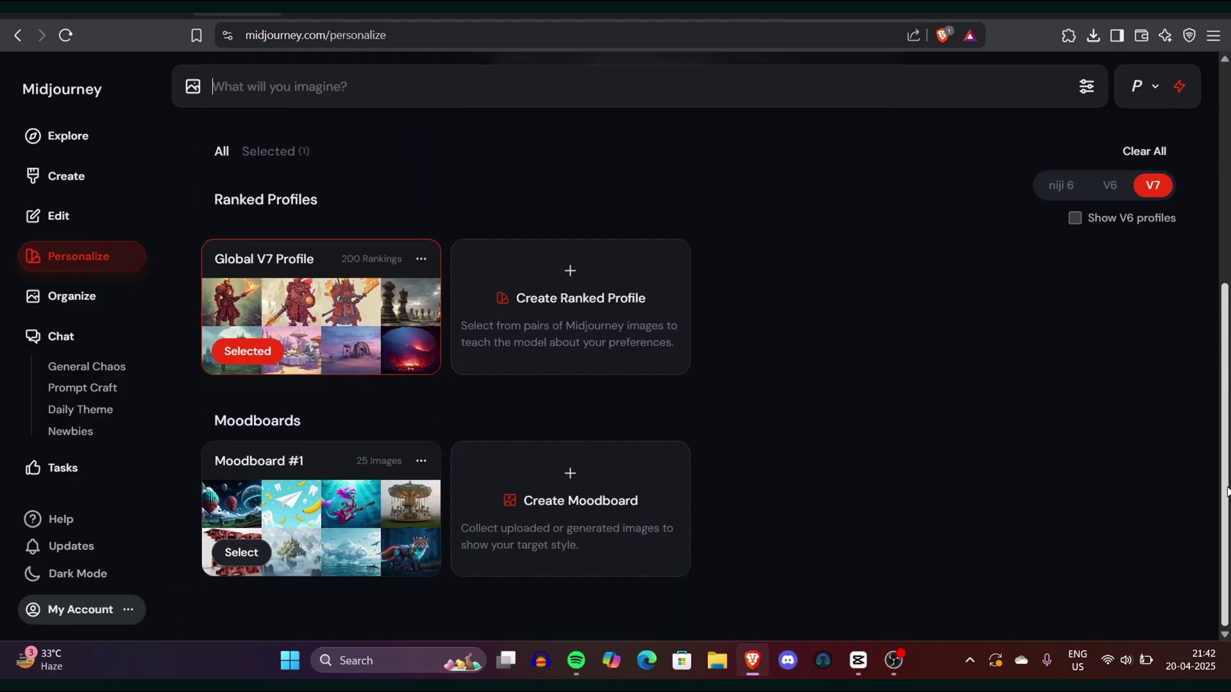
{"action": "scroll", "coordinate": [178, 436], "scroll_direction": "up", "scroll_amount": 5}
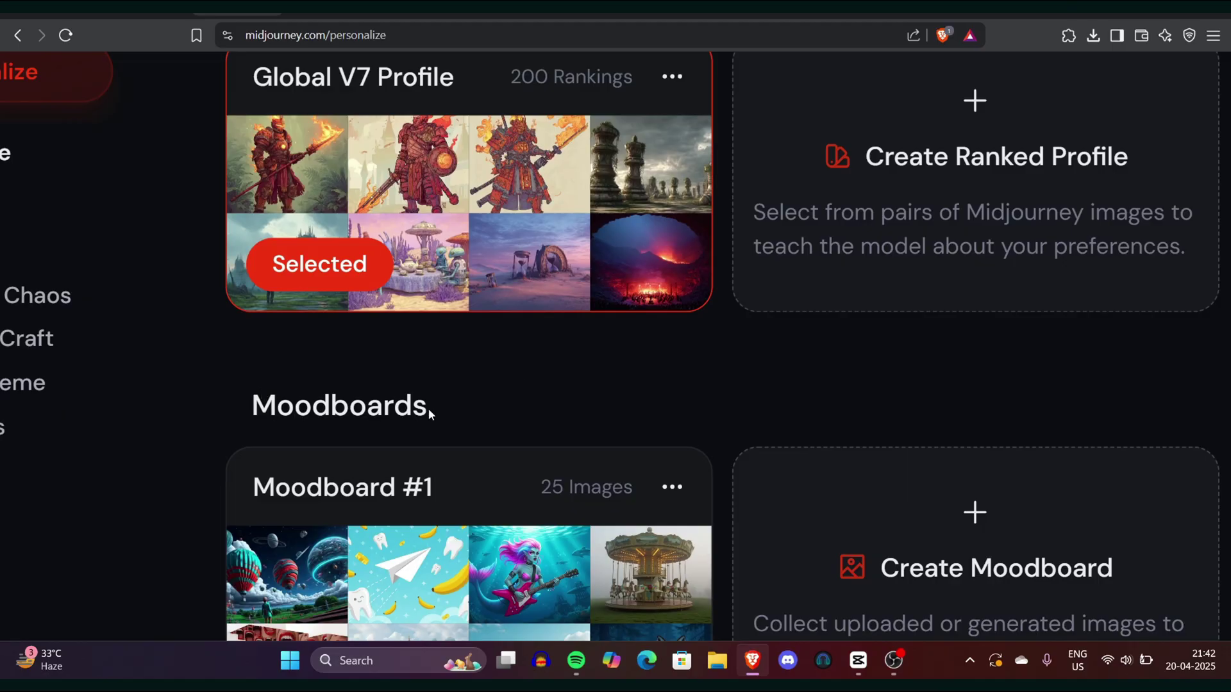
{"action": "scroll", "coordinate": [429, 409], "scroll_direction": "down", "scroll_amount": 5}
{"action": "scroll", "coordinate": [555, 556], "scroll_direction": "up", "scroll_amount": 5}
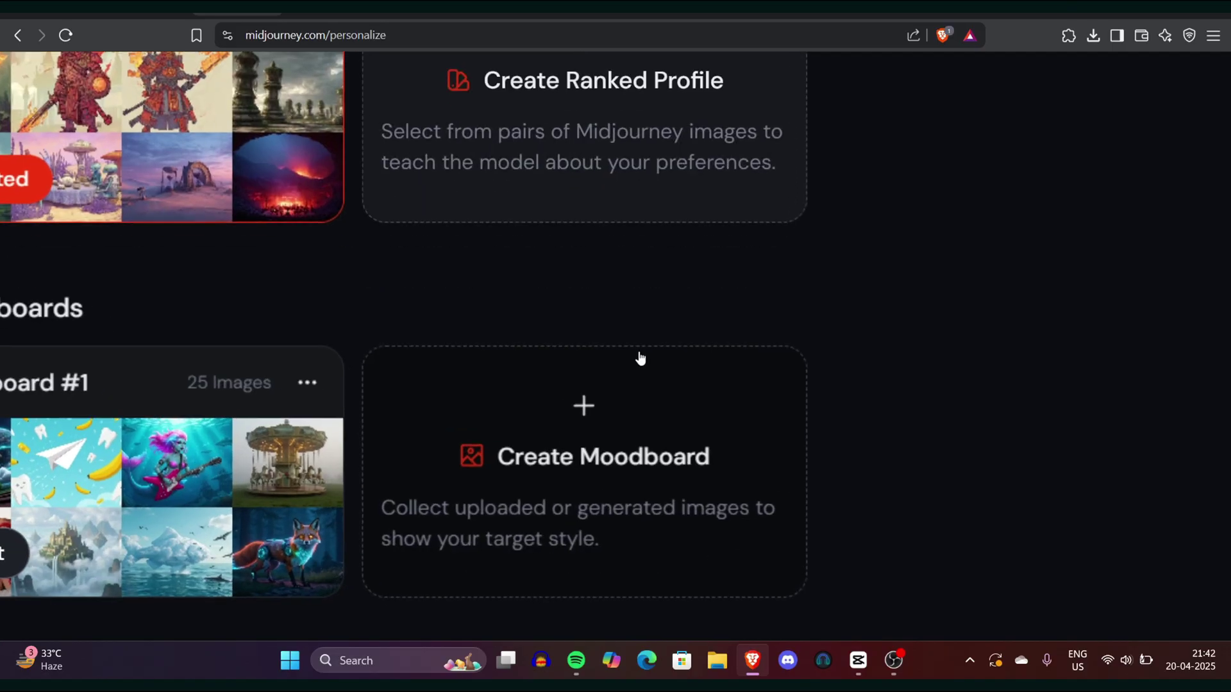
{"action": "left_click", "coordinate": [593, 436]}
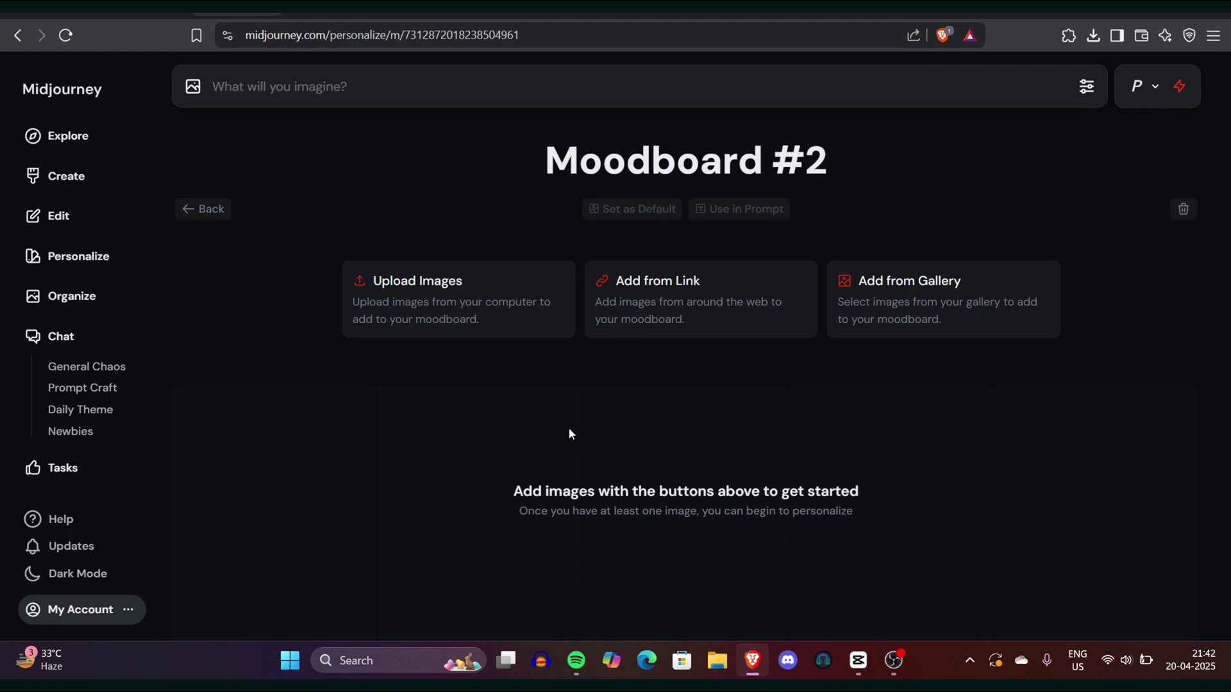
Shift-select eight Downloads images, from Z (7) past HiDream.org_dreamlike-elegance, and upload them
{"action": "key", "text": "ctrl+plus"}
{"action": "key", "text": "ctrl+plus"}
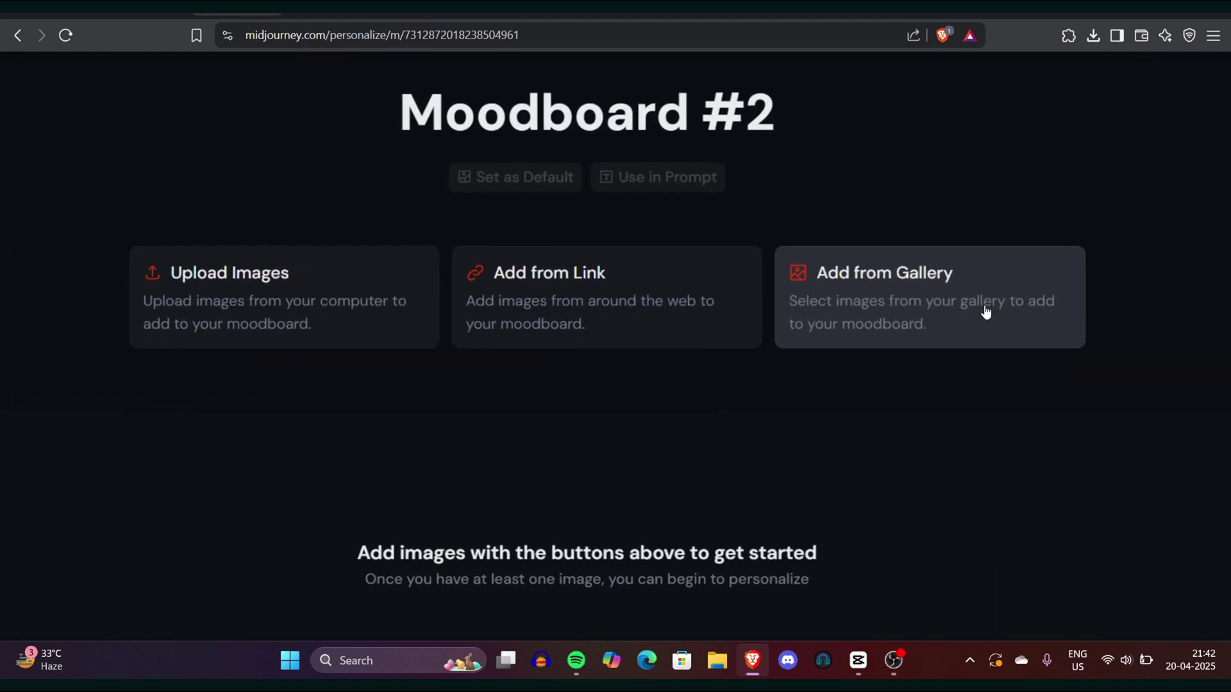
{"action": "key", "text": "Up"}
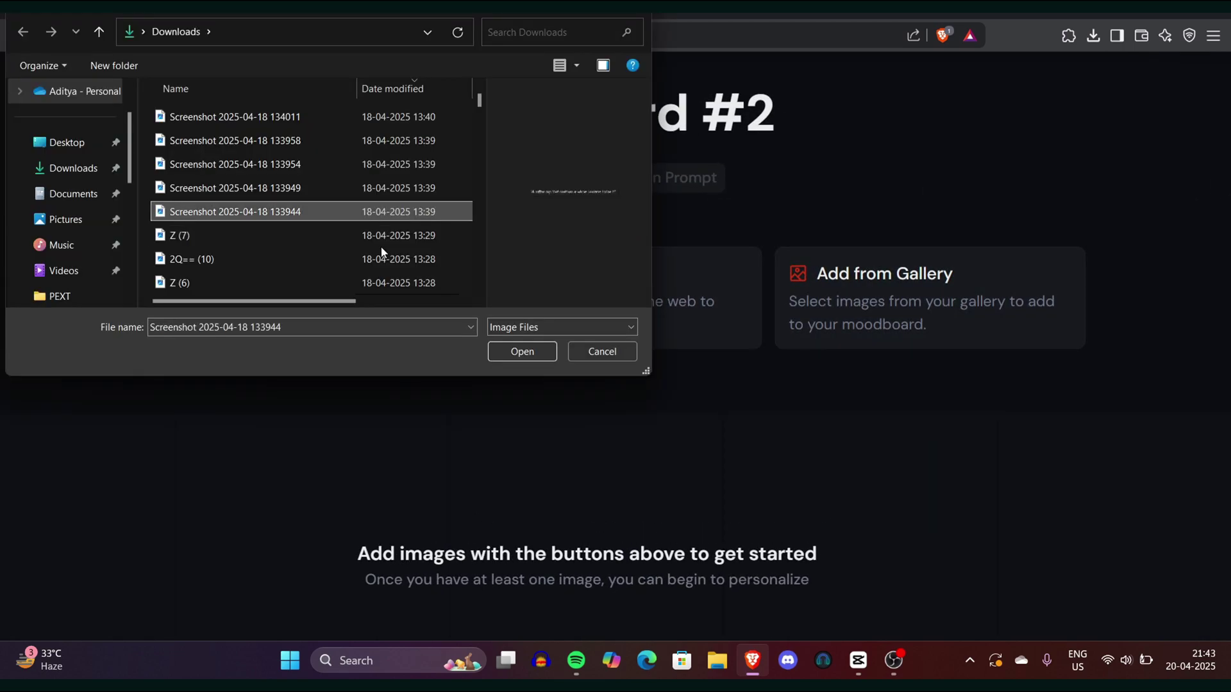
{"action": "key", "text": "Down"}
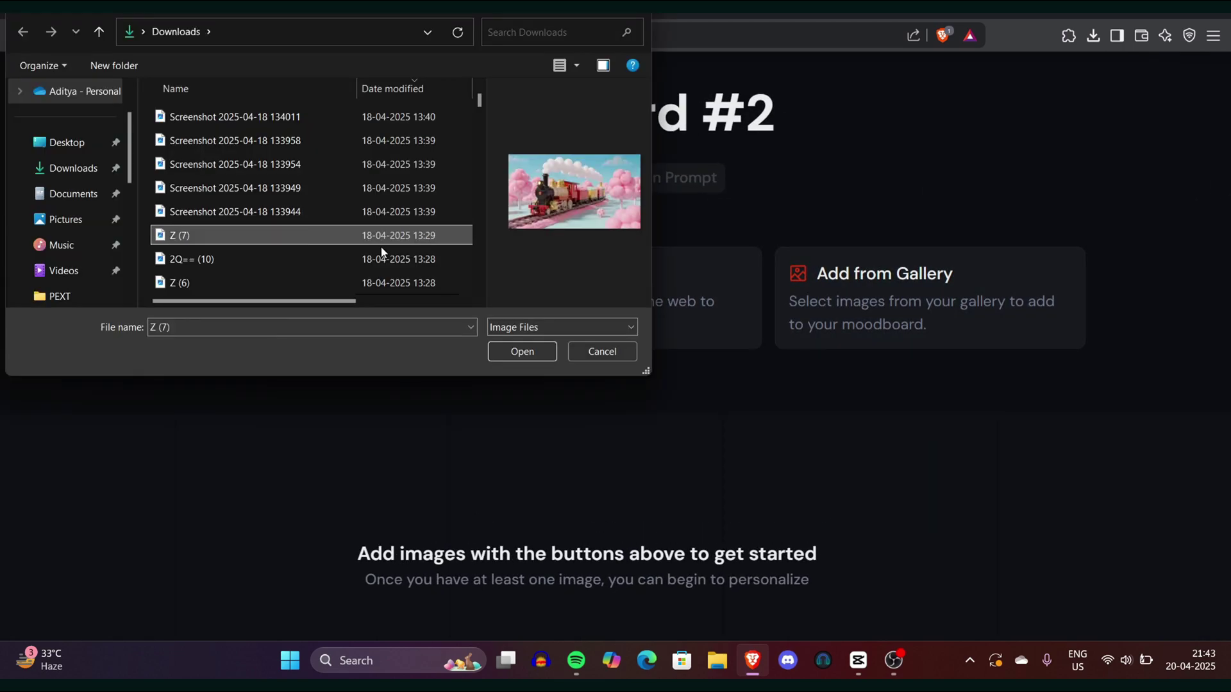
{"action": "key", "text": "shift+Down"}
{"action": "key", "text": "shift+Down"}
{"action": "key", "text": "shift+Down"}
{"action": "key", "text": "shift+Down"}
{"action": "key", "text": "shift+Down"}
{"action": "key", "text": "shift+Down"}
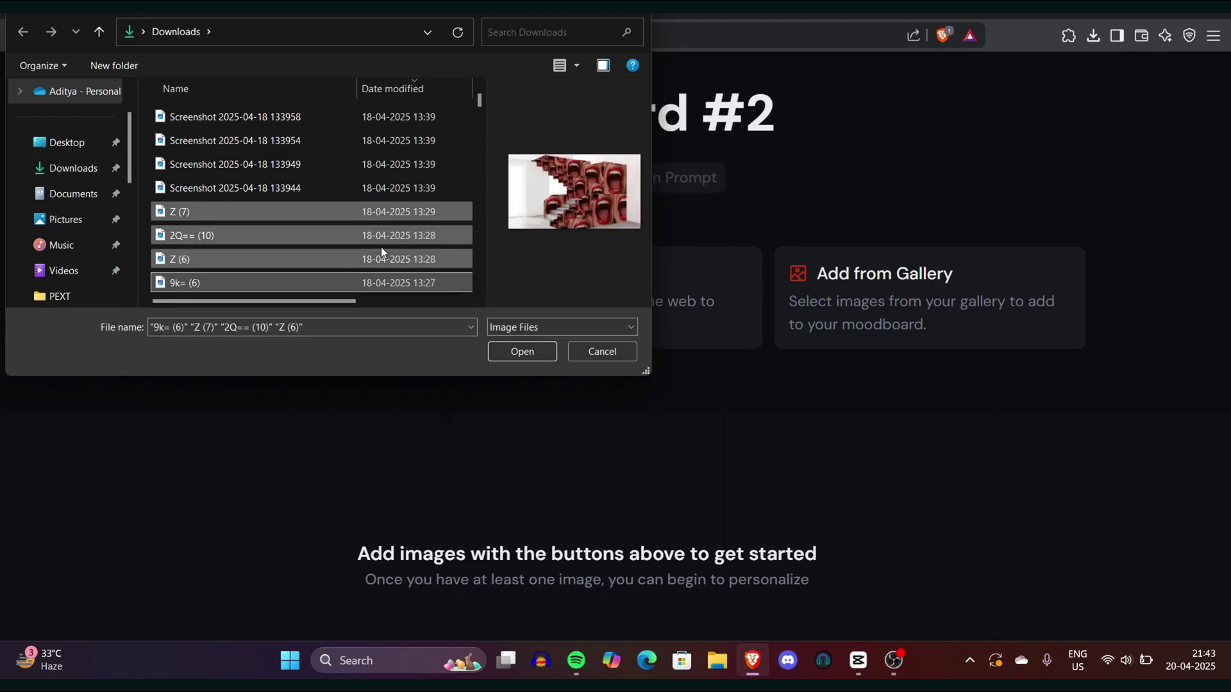
{"action": "key", "text": "shift+Down"}
{"action": "key", "text": "shift+Down"}
{"action": "key", "text": "shift+Down"}
{"action": "key", "text": "shift+Down"}
{"action": "key", "text": "shift+Down"}
{"action": "key", "text": "shift+Down"}
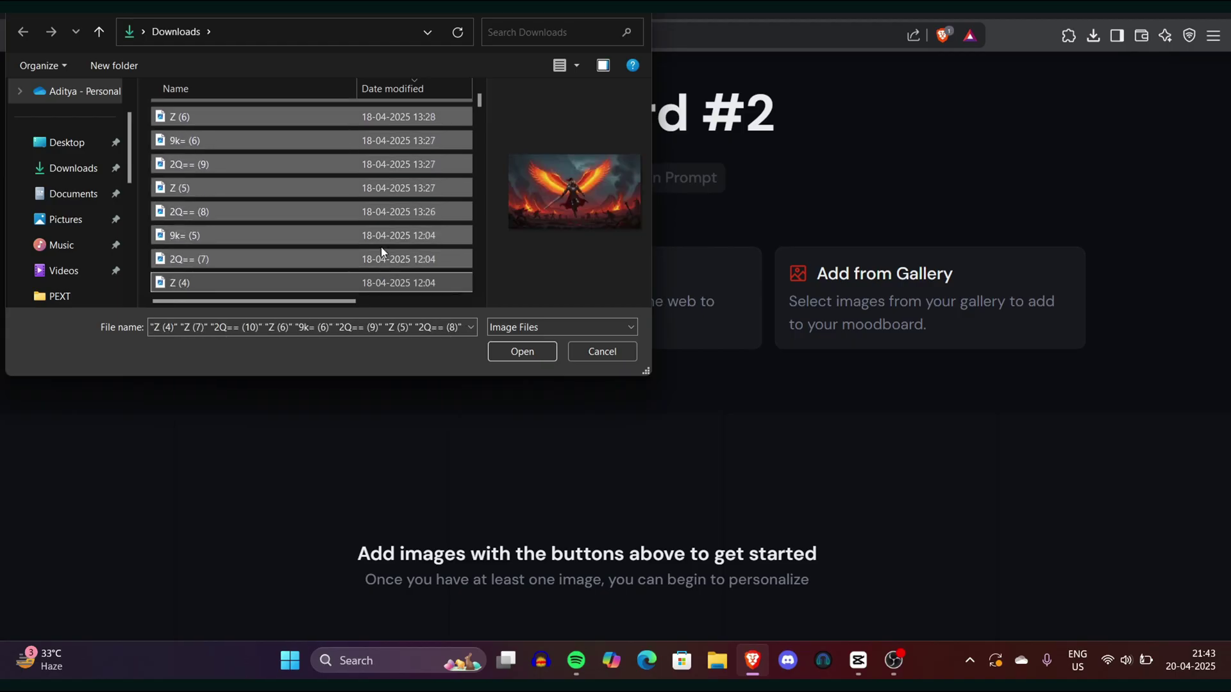
{"action": "key", "text": "shift+Down"}
{"action": "key", "text": "shift+Down"}
{"action": "key", "text": "shift+Down"}
{"action": "key", "text": "shift+Down"}
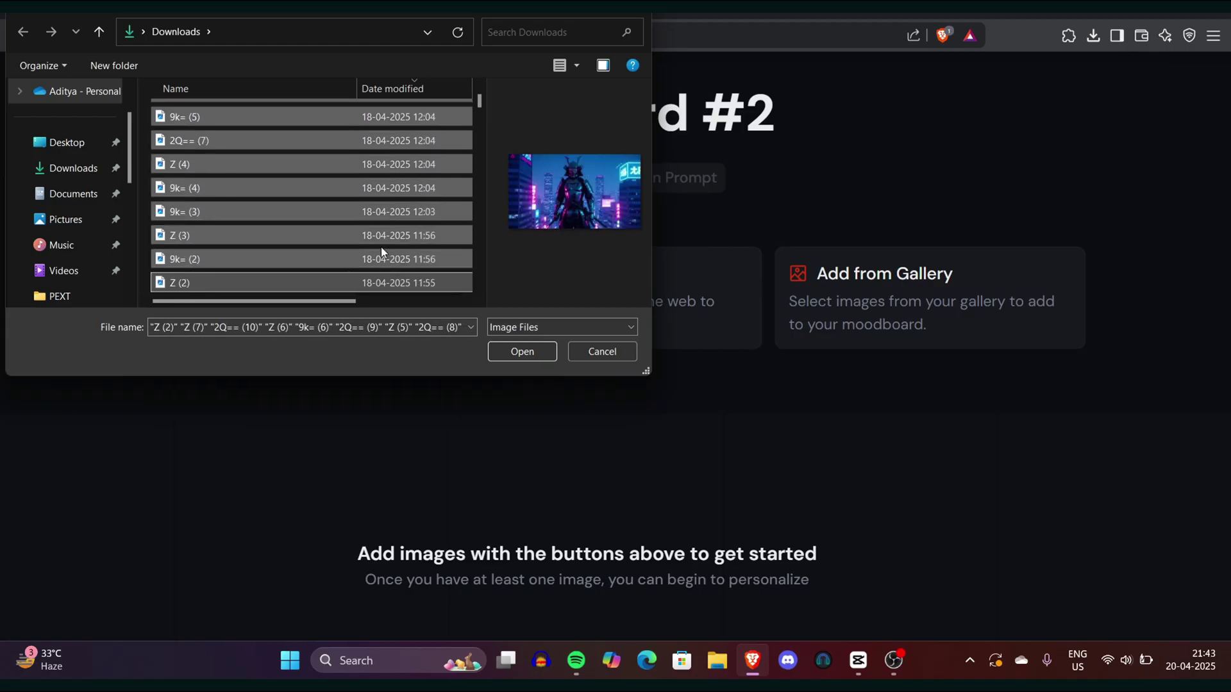
{"action": "key", "text": "shift+Down"}
{"action": "key", "text": "shift+Down"}
{"action": "key", "text": "shift+Down"}
{"action": "key", "text": "shift+Down"}
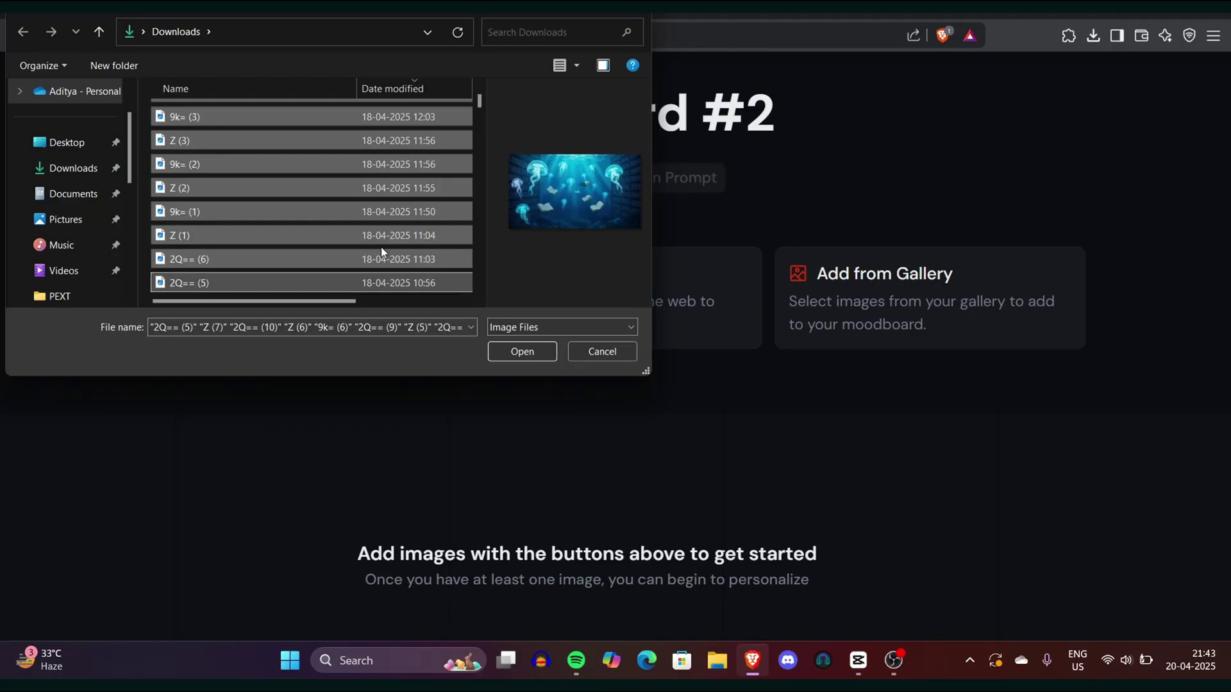
{"action": "key", "text": "shift+Down"}
{"action": "key", "text": "shift+Down"}
{"action": "key", "text": "shift+Down"}
{"action": "key", "text": "shift+Down"}
{"action": "key", "text": "shift+Down"}
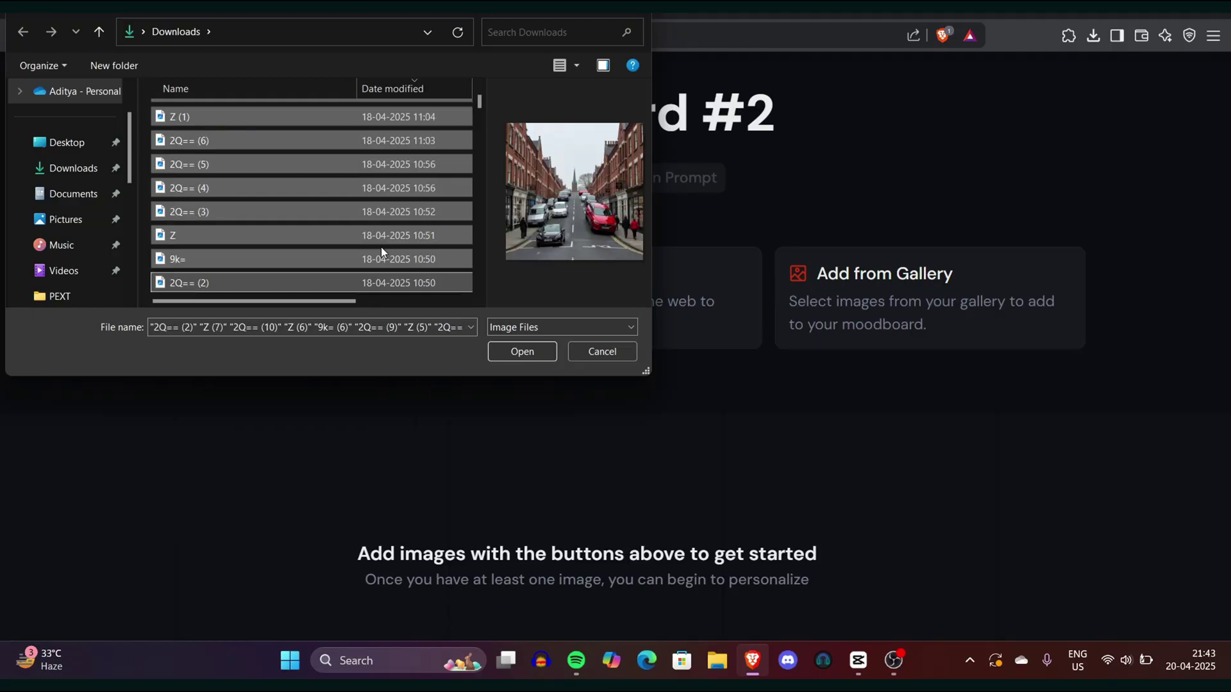
{"action": "key", "text": "shift+Down"}
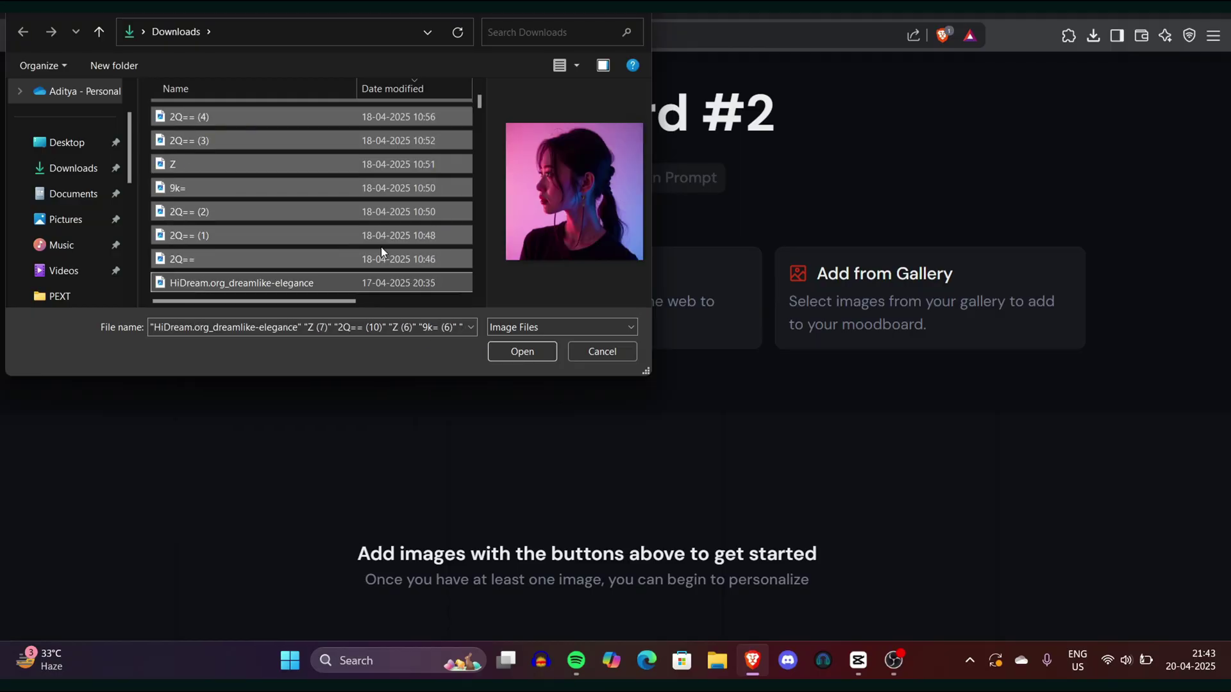
{"action": "key", "text": "shift+Down"}
{"action": "key", "text": "Return"}
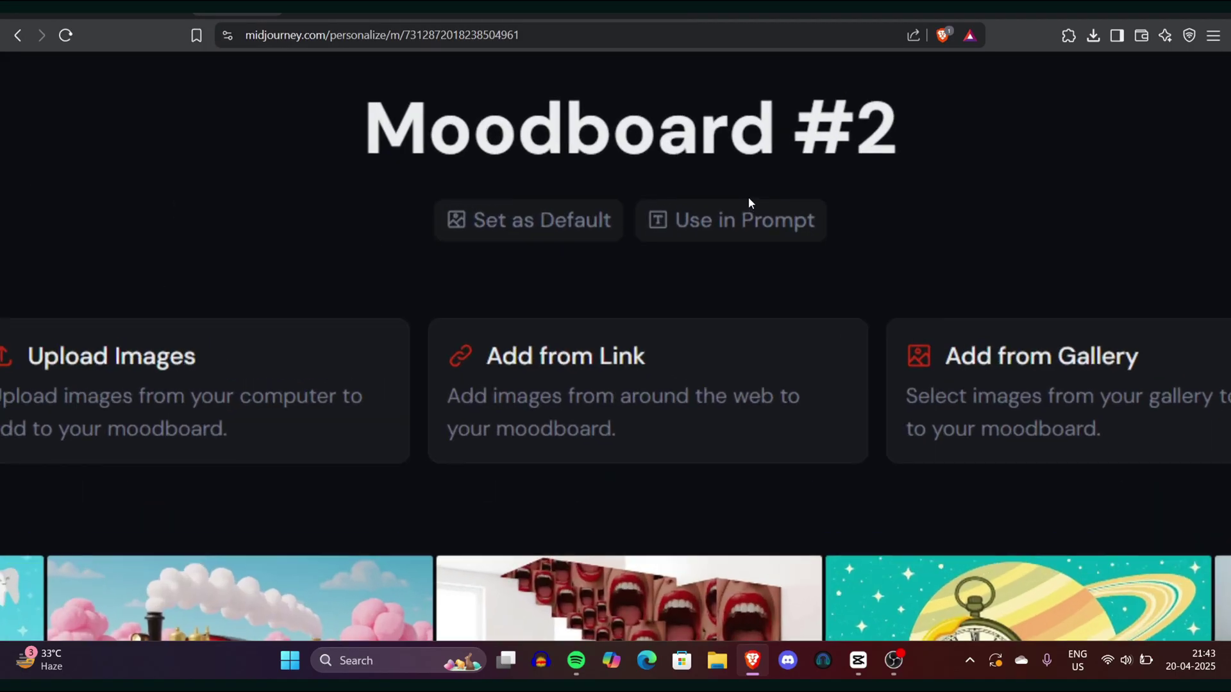
Build the prompt as an empty quoted string followed by the Moodboard #2 --p code
{"action": "left_click", "coordinate": [752, 224]}
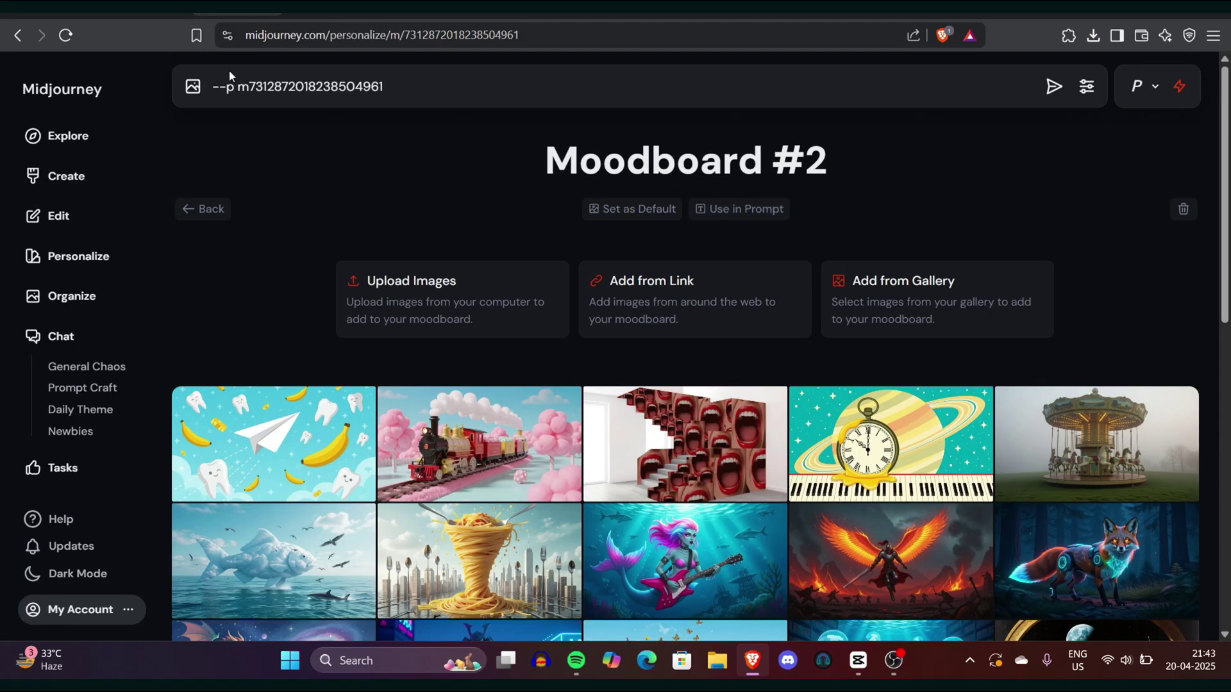
{"action": "scroll", "coordinate": [229, 72], "scroll_direction": "up", "scroll_amount": 5}
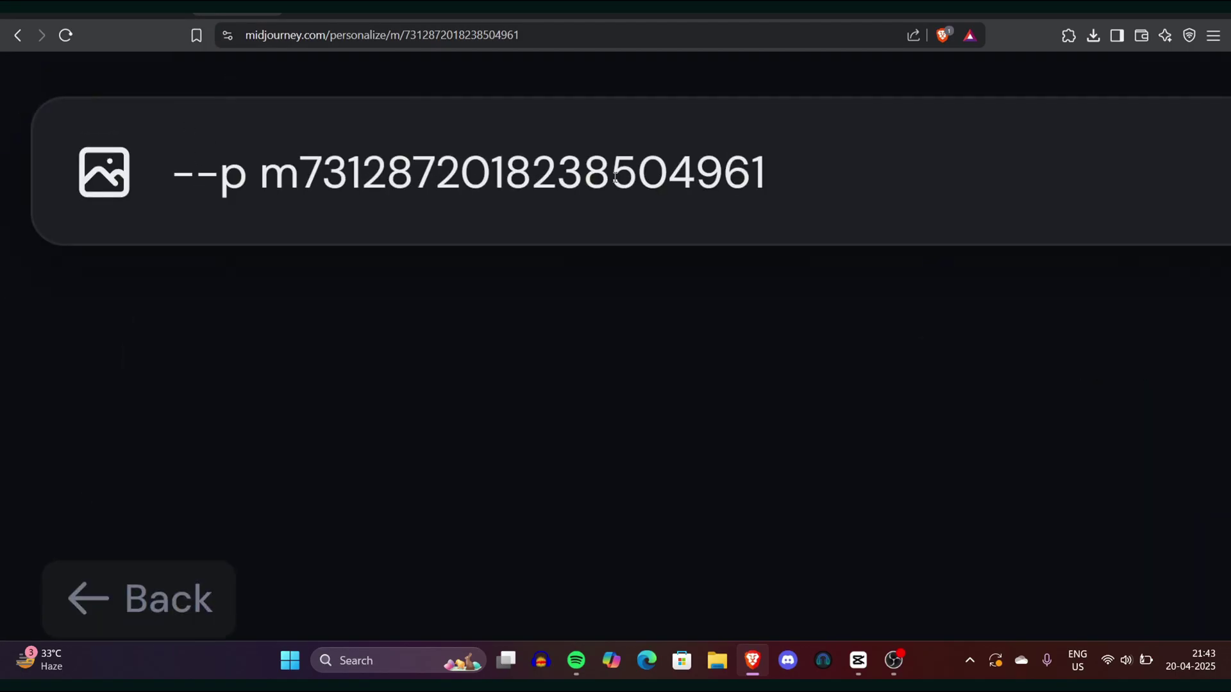
{"action": "left_click_drag", "start_coordinate": [171, 178], "coordinate": [887, 166]}
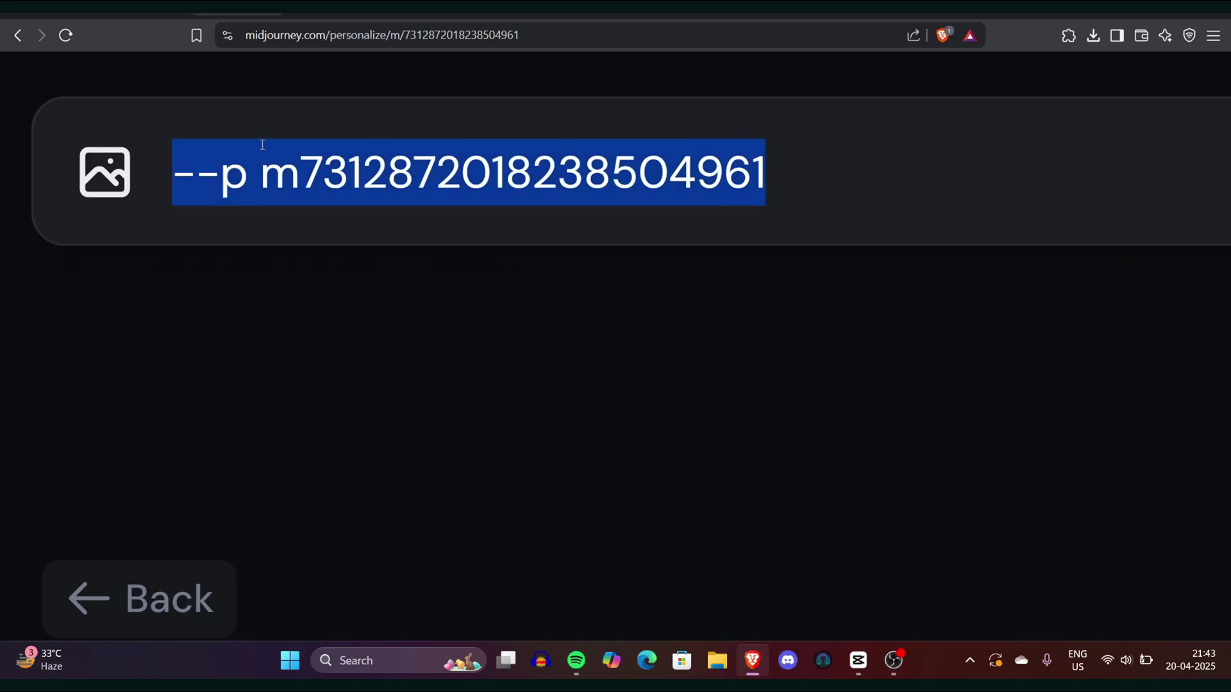
{"action": "left_click", "coordinate": [178, 167]}
{"action": "type", "text": "\":"}
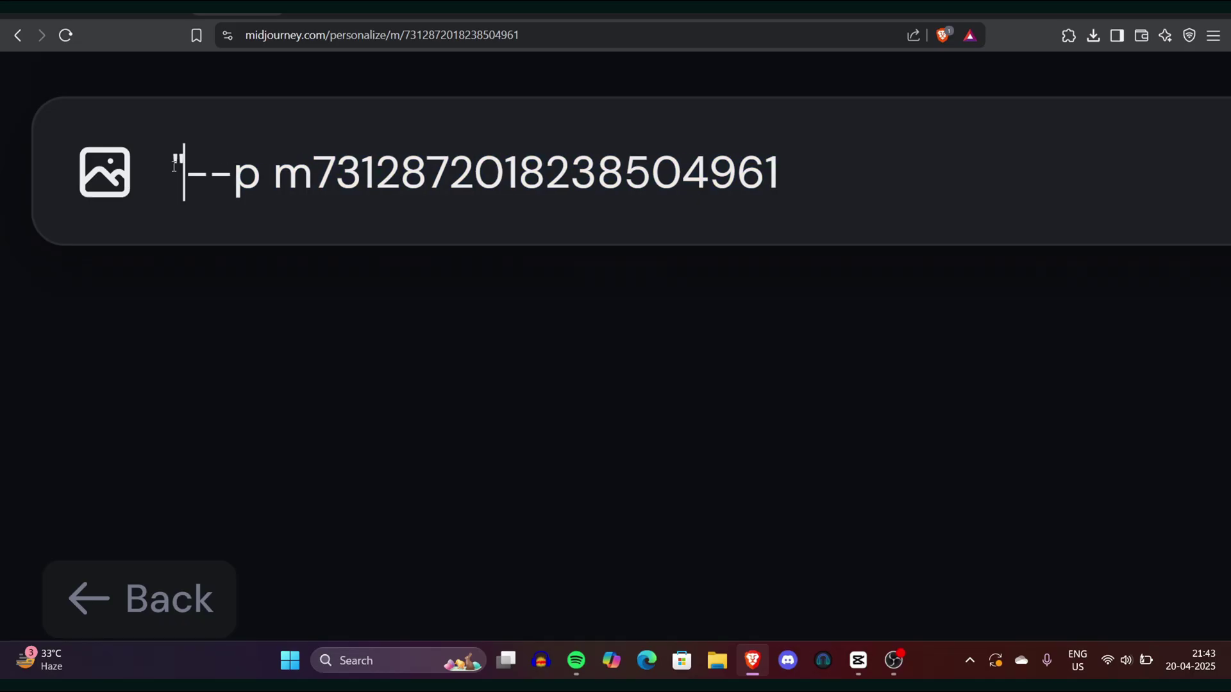
{"action": "key", "text": "BackSpace"}
{"action": "type", "text": ":"}
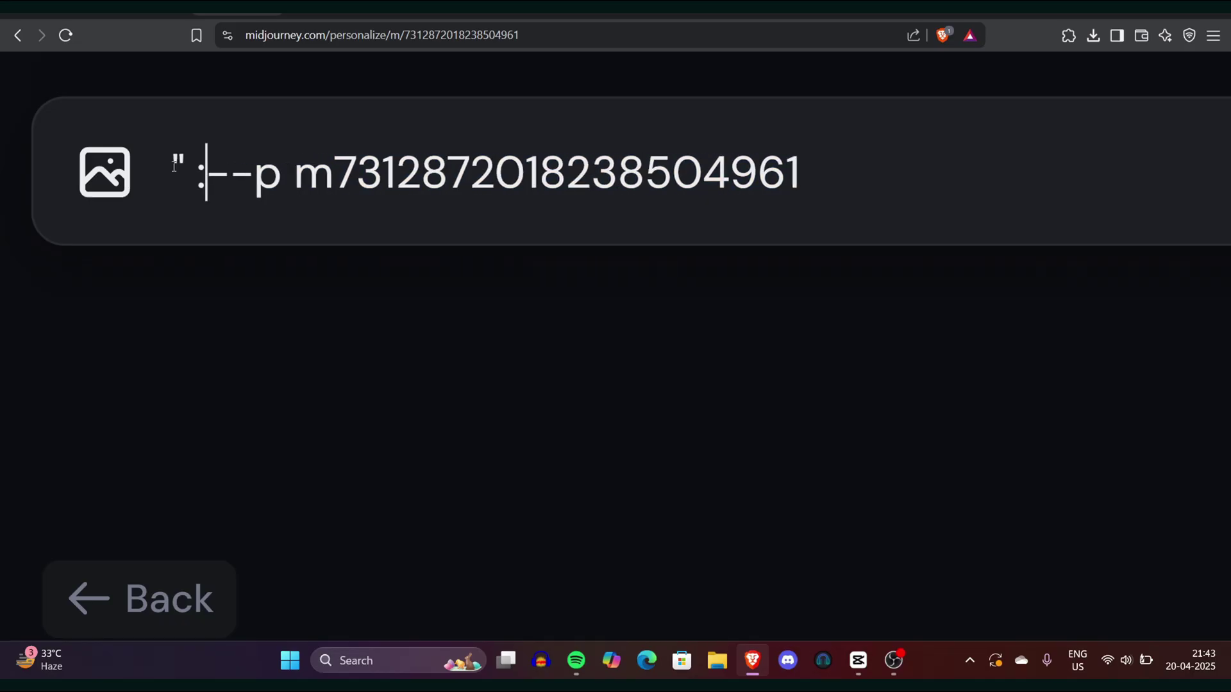
{"action": "key", "text": "BackSpace"}
{"action": "type", "text": "\""}
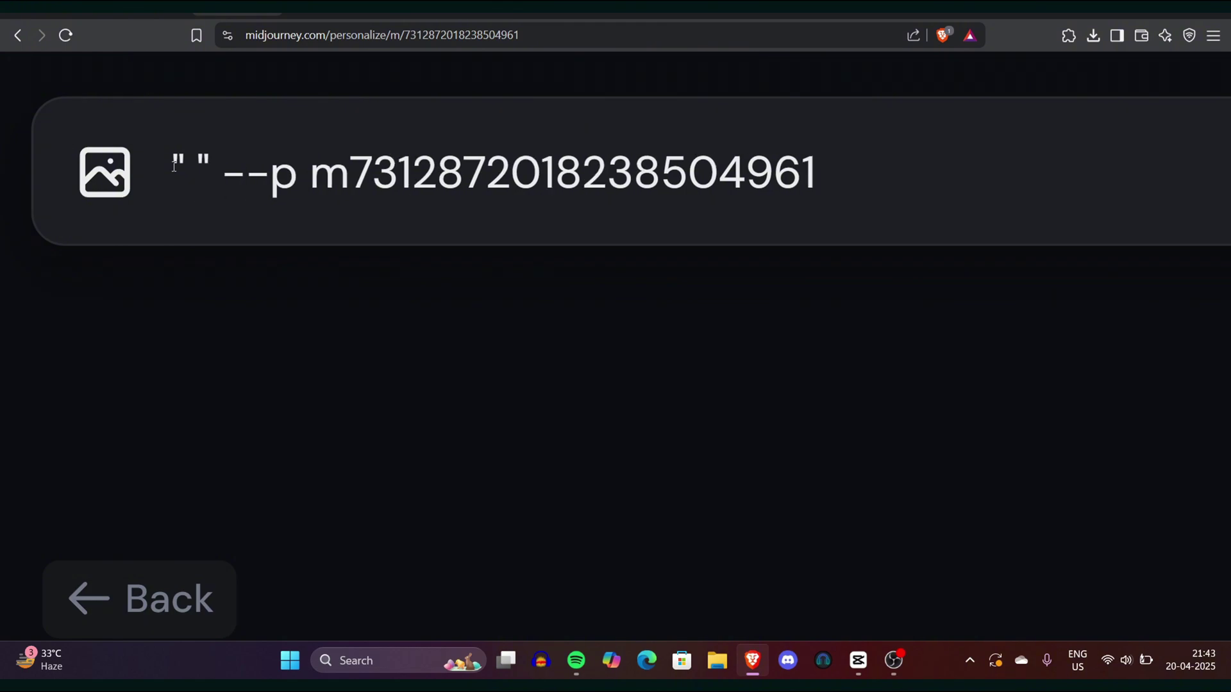
{"action": "scroll", "coordinate": [342, 184], "scroll_direction": "down", "scroll_amount": 5}
{"action": "left_click", "coordinate": [581, 84]}
{"action": "scroll", "coordinate": [581, 85], "scroll_direction": "down", "scroll_amount": 2}
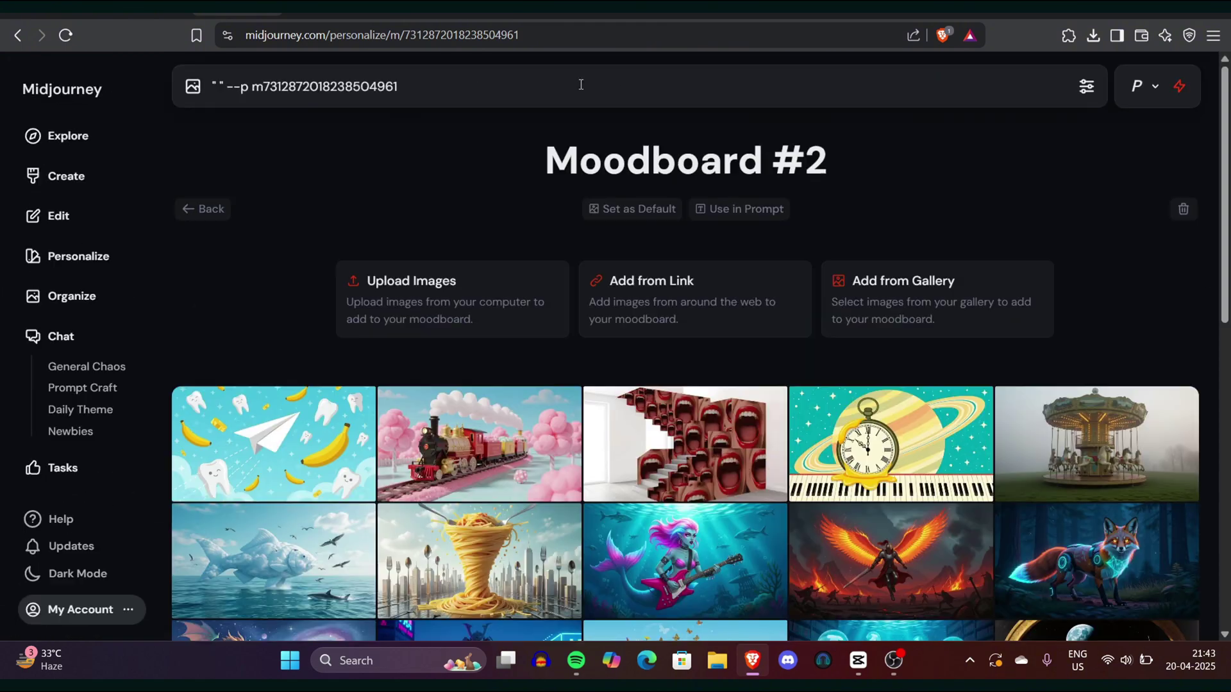
Submit the moodboard-styled prompt, then view the light-beams, coffee cup, treehouse, Great Wave and balloon images
{"action": "key", "text": "Return"}
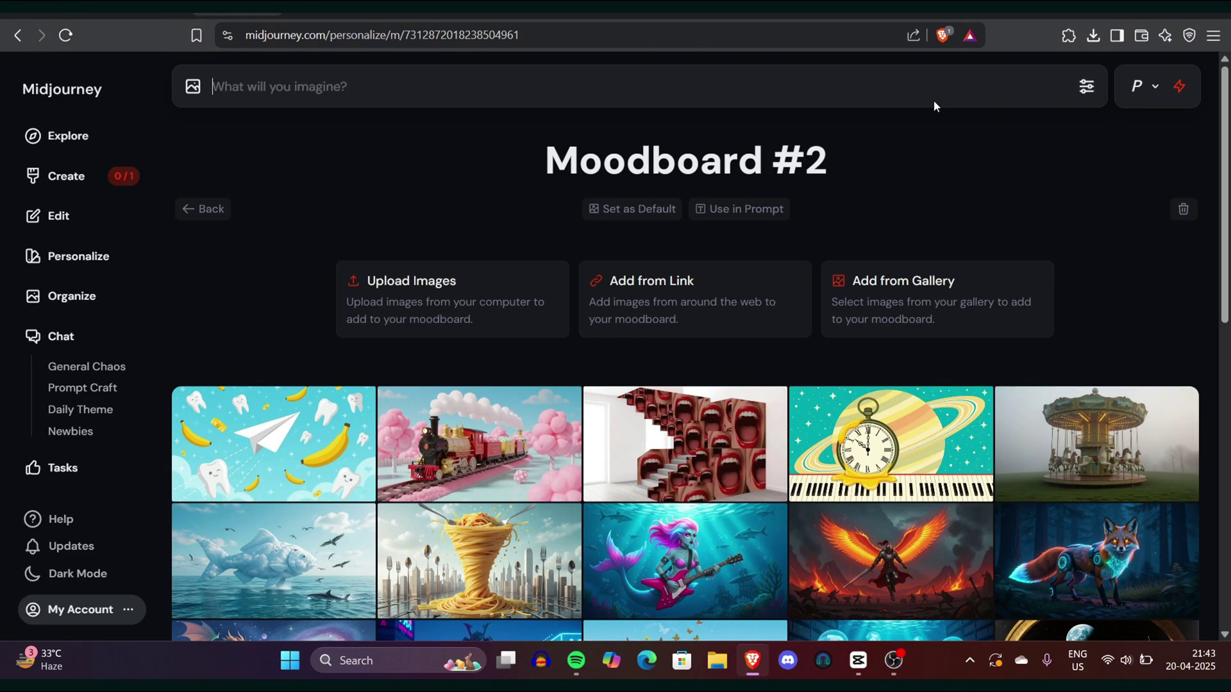
{"action": "scroll", "coordinate": [5, 172], "scroll_direction": "up", "scroll_amount": 5}
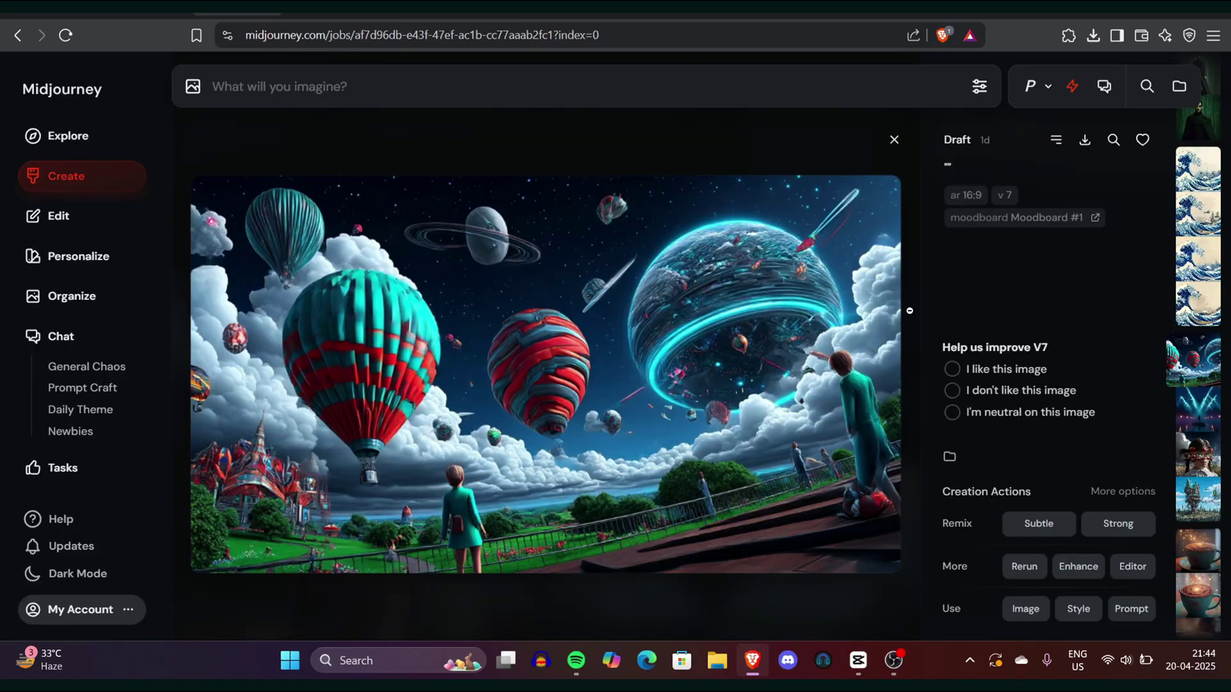
{"action": "left_click", "coordinate": [1199, 407]}
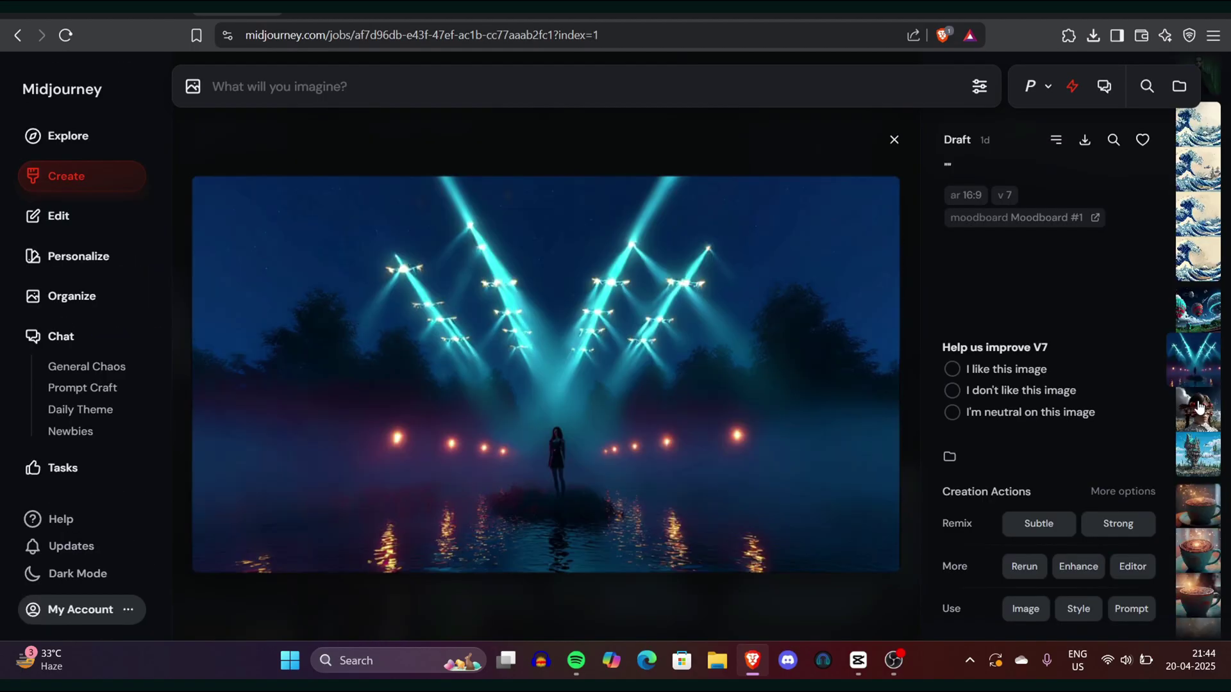
{"action": "left_click", "coordinate": [1198, 424]}
{"action": "left_click", "coordinate": [1205, 466]}
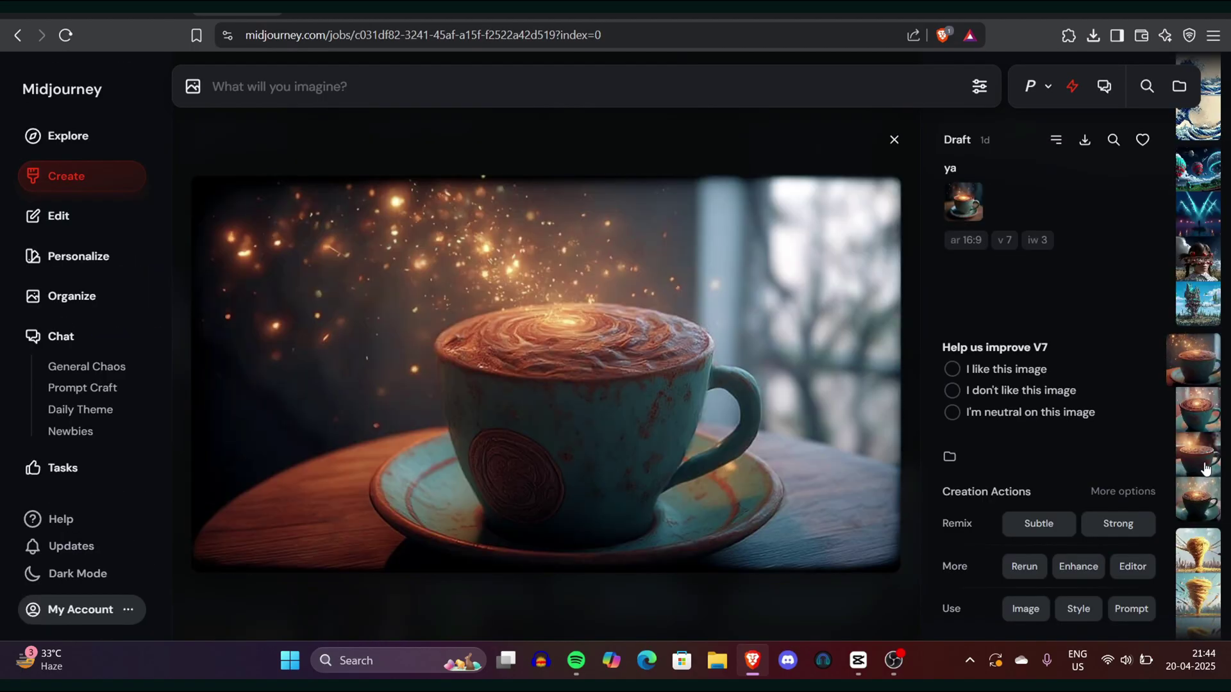
{"action": "left_click", "coordinate": [1206, 411]}
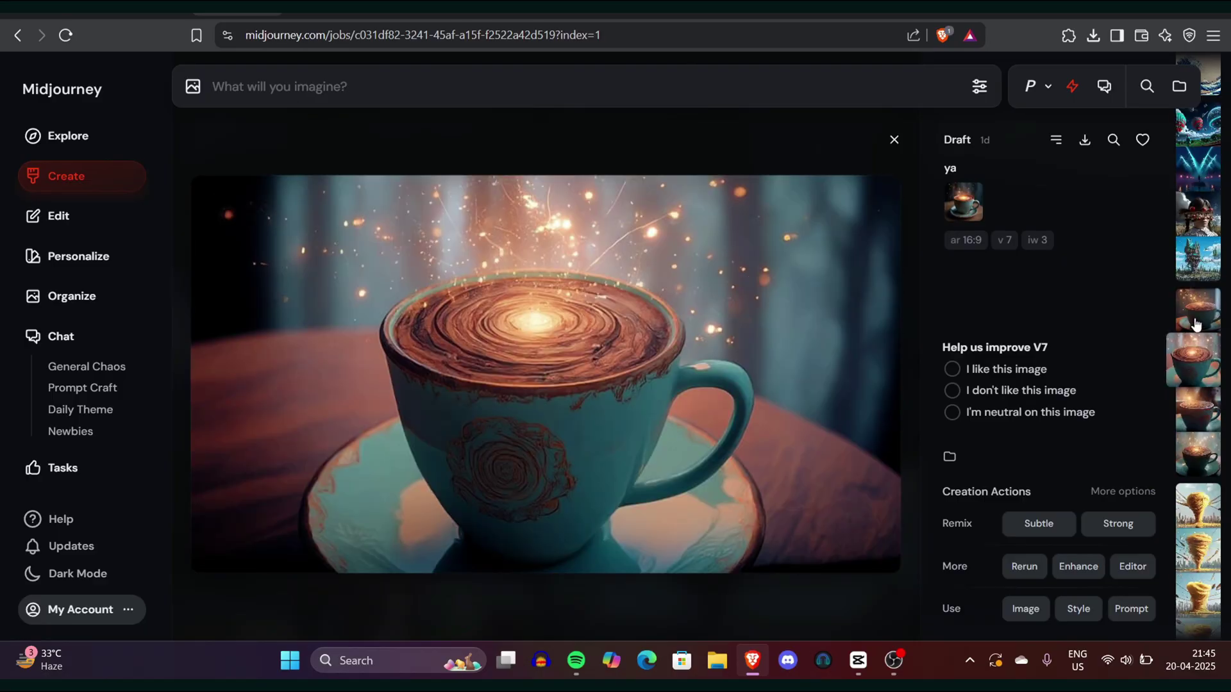
{"action": "left_click", "coordinate": [1196, 321]}
{"action": "left_click", "coordinate": [1203, 303]}
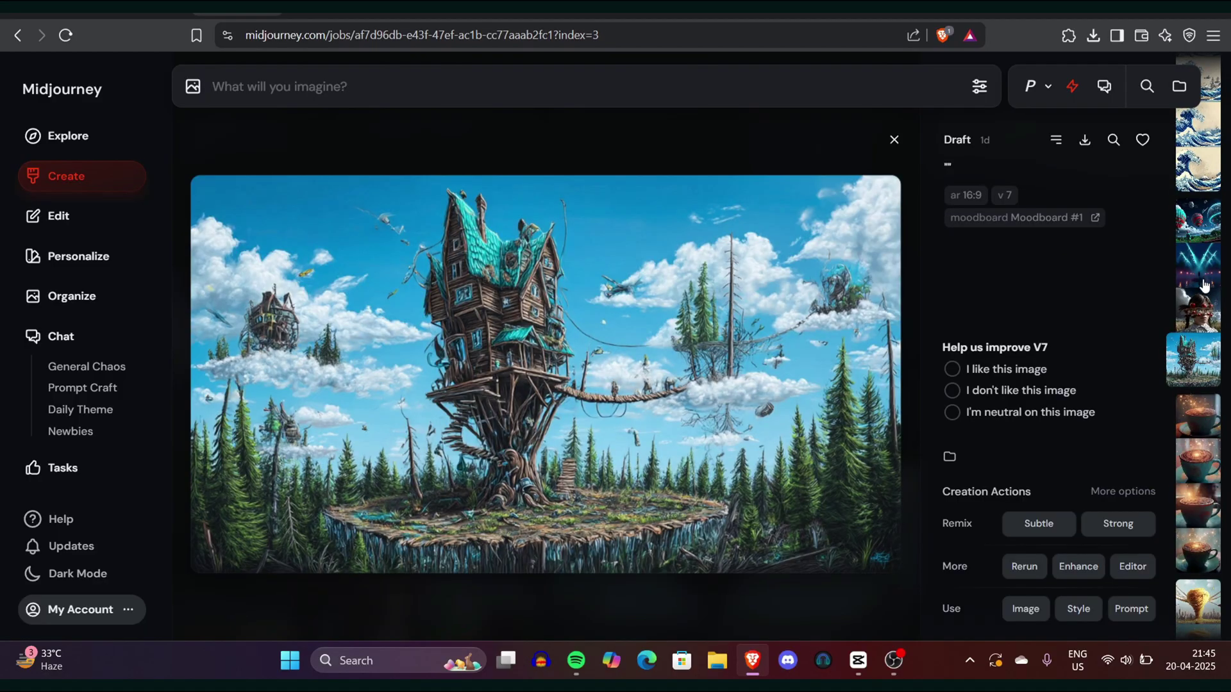
{"action": "left_click", "coordinate": [1206, 284]}
{"action": "left_click", "coordinate": [1211, 268]}
{"action": "left_click", "coordinate": [1188, 450]}
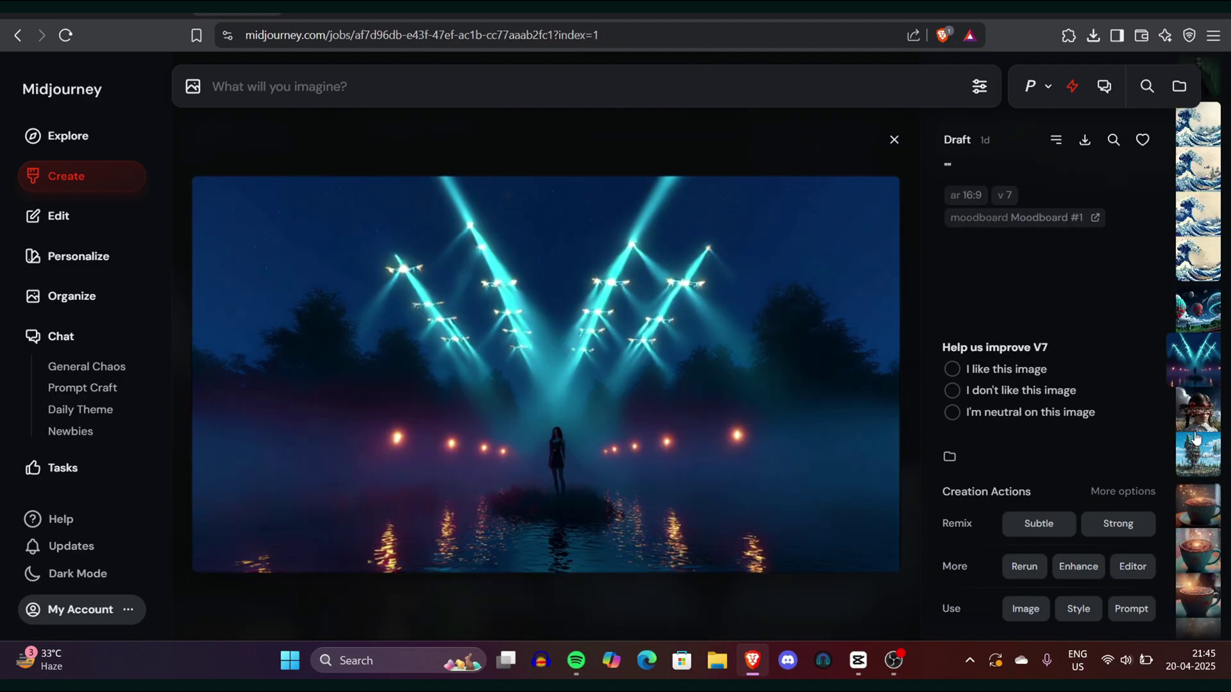
{"action": "left_click", "coordinate": [1206, 317]}
{"action": "left_click", "coordinate": [1202, 403]}
{"action": "left_click", "coordinate": [894, 140]}
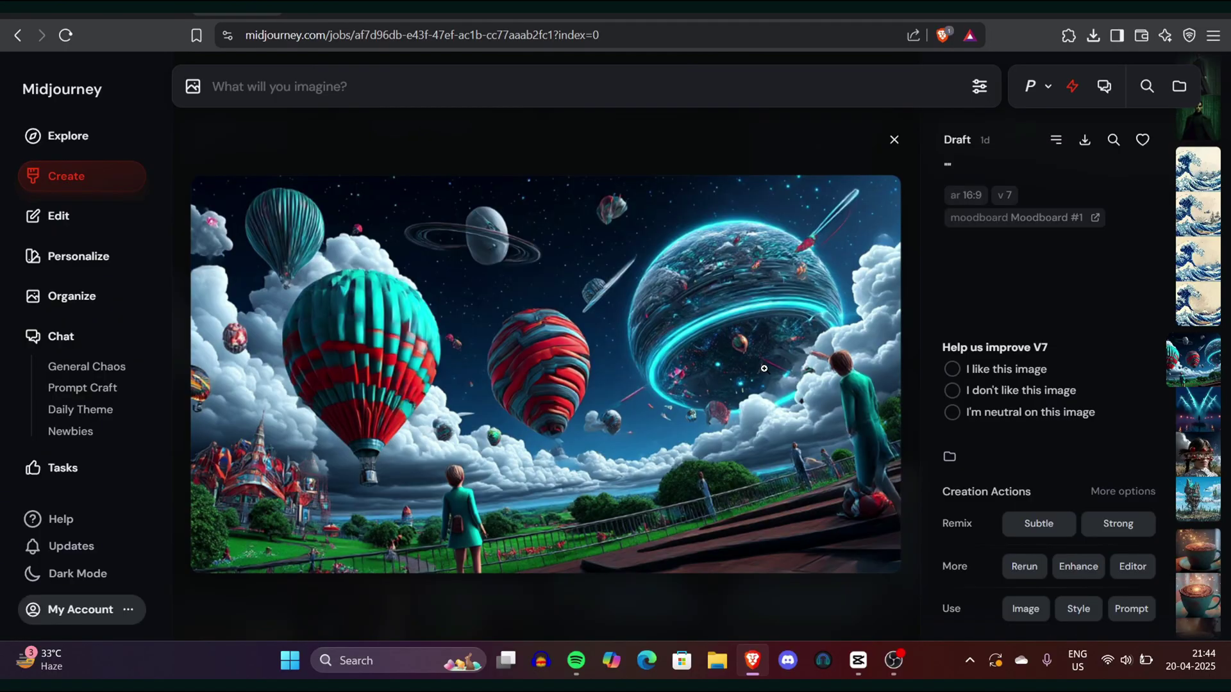
Review the girl with apples, coffee cups, treehouse, Great Wave and balloon scenes again, then close the viewer
{"action": "left_click", "coordinate": [1203, 396]}
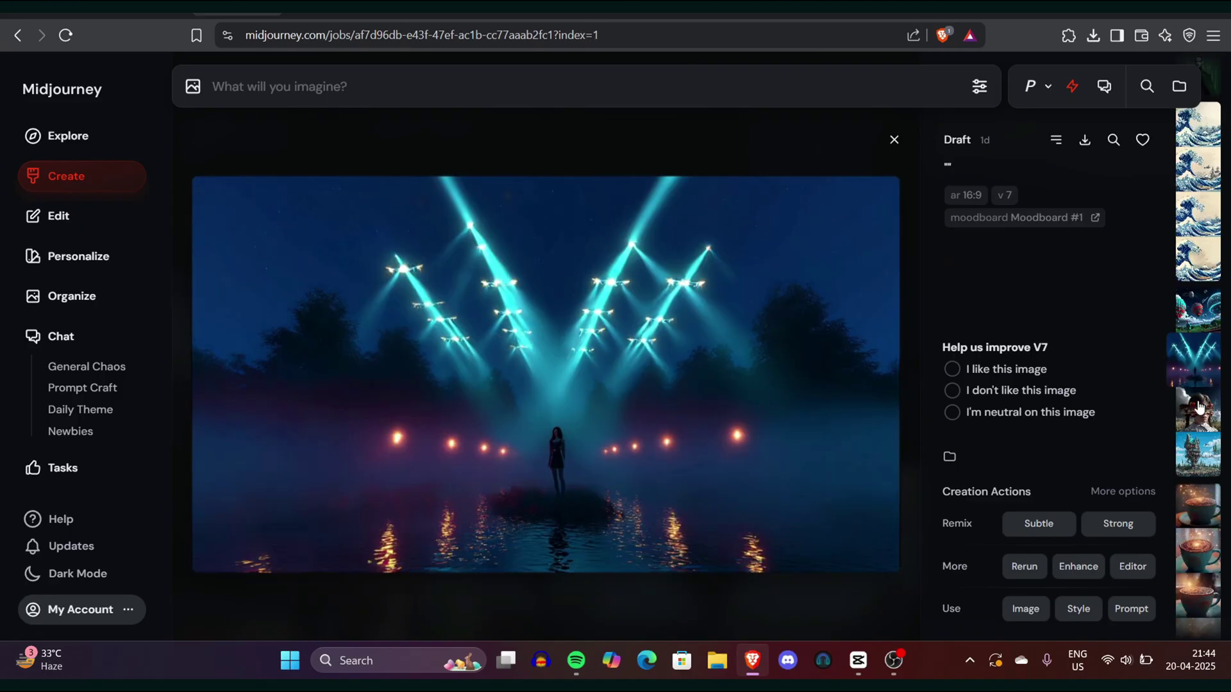
{"action": "left_click", "coordinate": [1198, 413]}
{"action": "left_click", "coordinate": [1204, 465]}
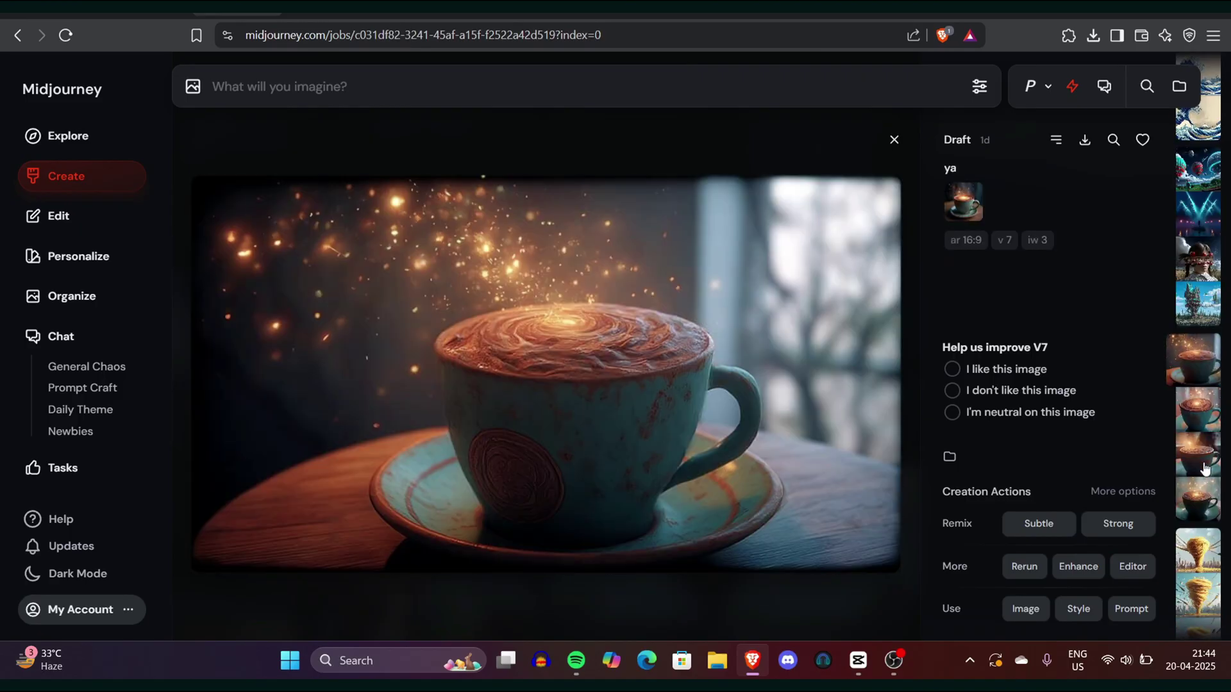
{"action": "left_click", "coordinate": [1206, 414]}
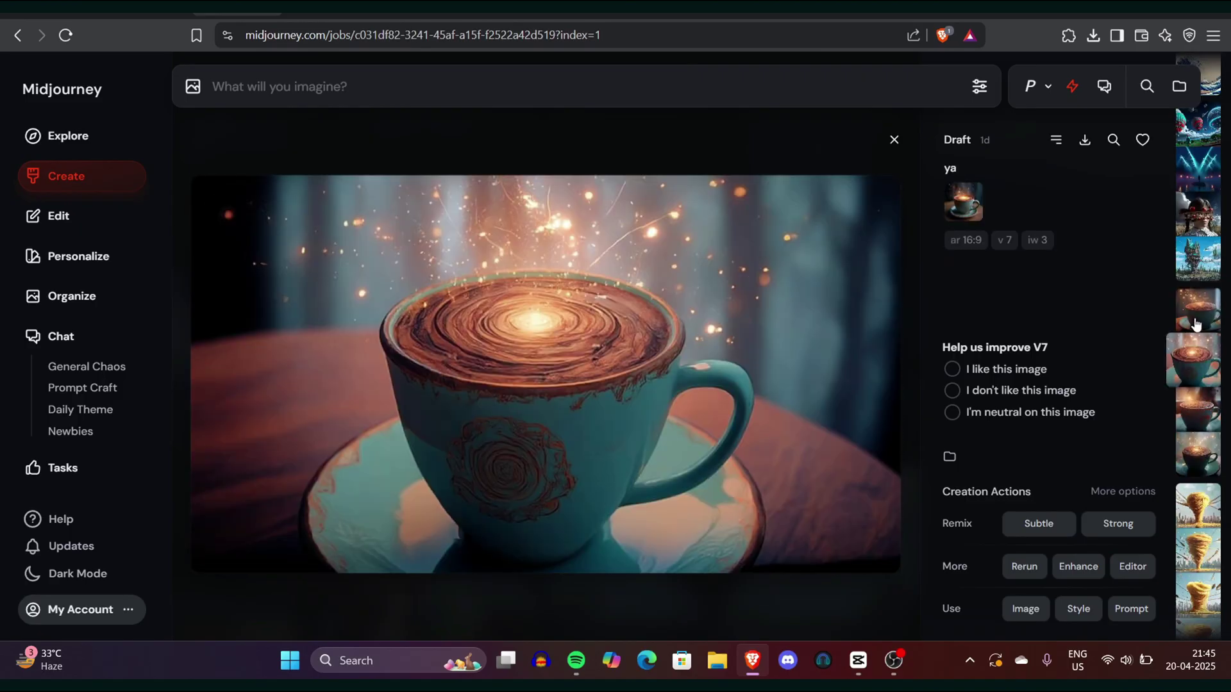
{"action": "left_click", "coordinate": [1196, 324]}
{"action": "left_click", "coordinate": [1203, 308]}
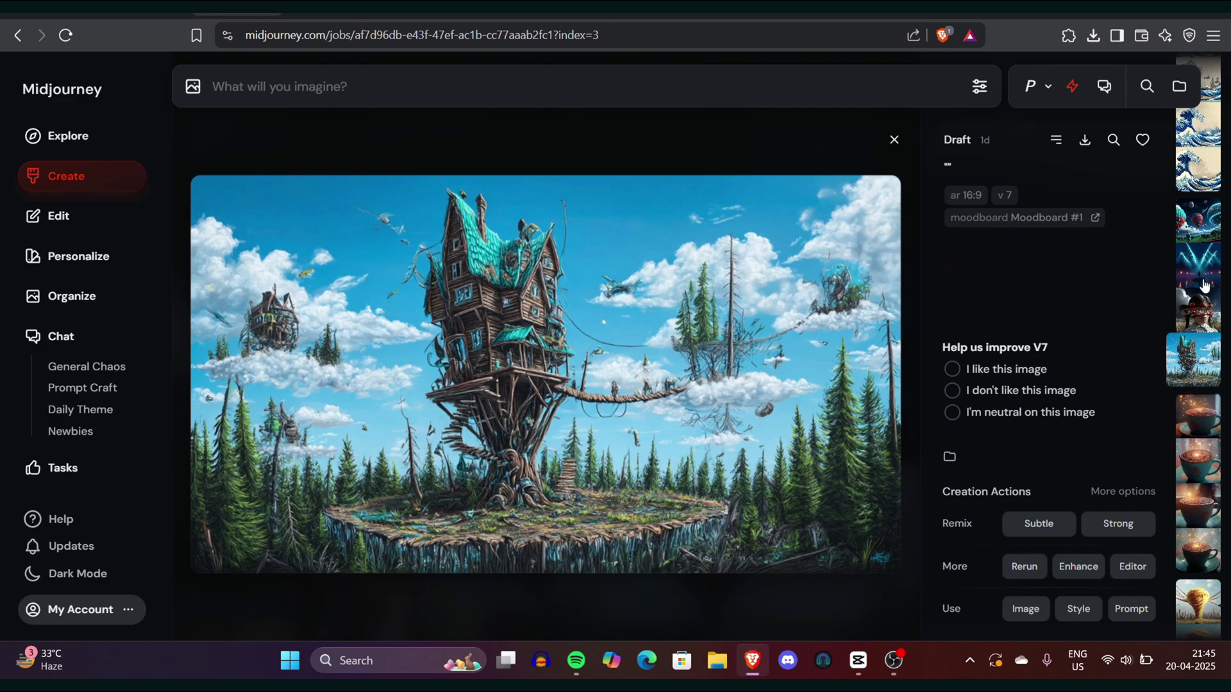
{"action": "left_click", "coordinate": [1204, 285]}
{"action": "left_click", "coordinate": [1211, 264]}
{"action": "left_click", "coordinate": [1190, 449]}
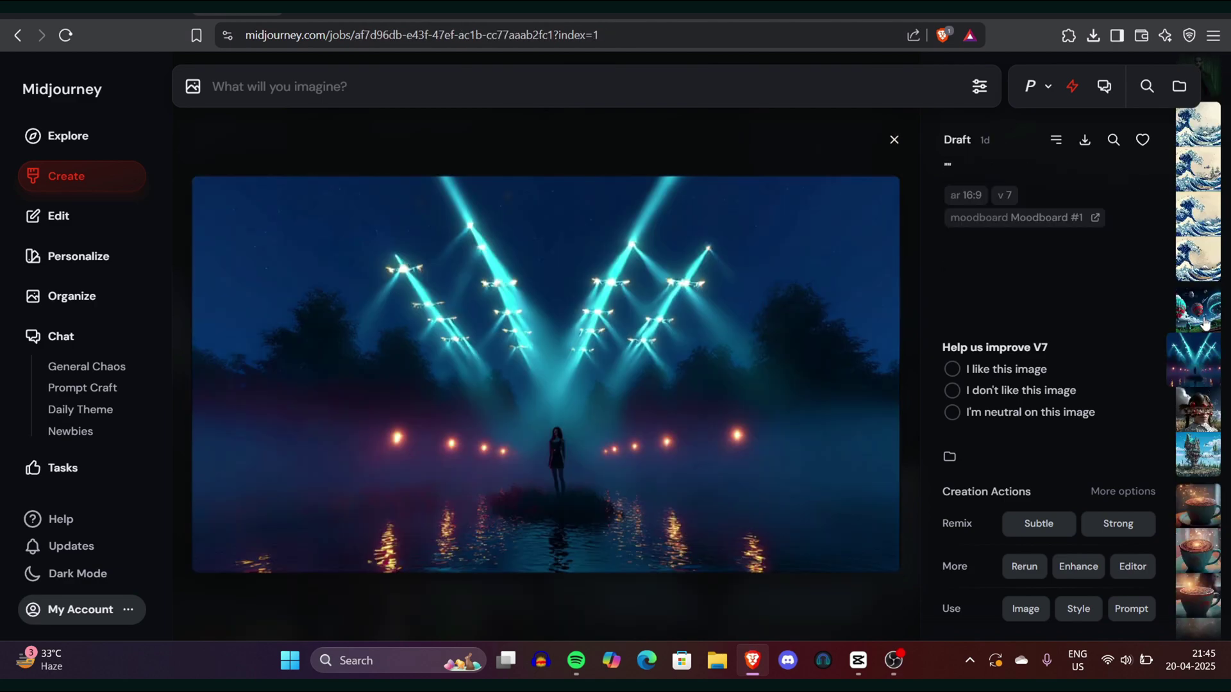
{"action": "left_click", "coordinate": [1209, 313]}
{"action": "left_click", "coordinate": [1204, 403]}
{"action": "left_click", "coordinate": [894, 141]}
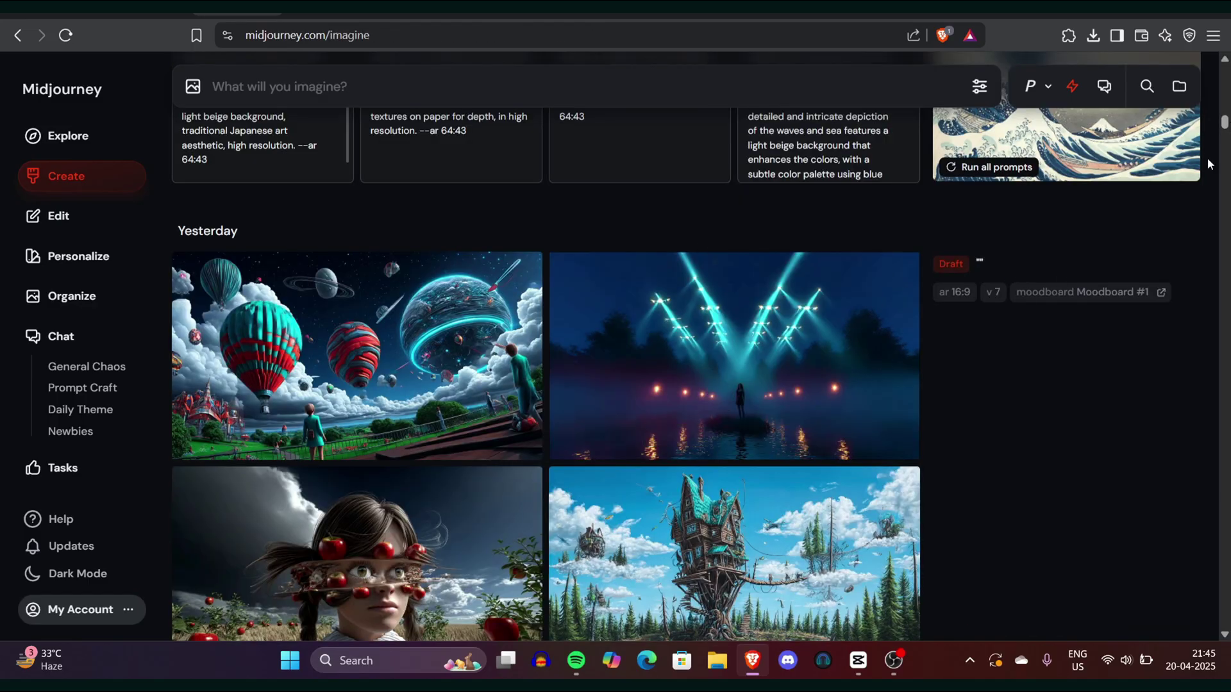
Use the hot-air-balloon and planets image as an image prompt with 'add superman here'
{"action": "left_click_drag", "start_coordinate": [1225, 125], "coordinate": [1226, 43]}
{"action": "mouse_move", "coordinate": [689, 233]}
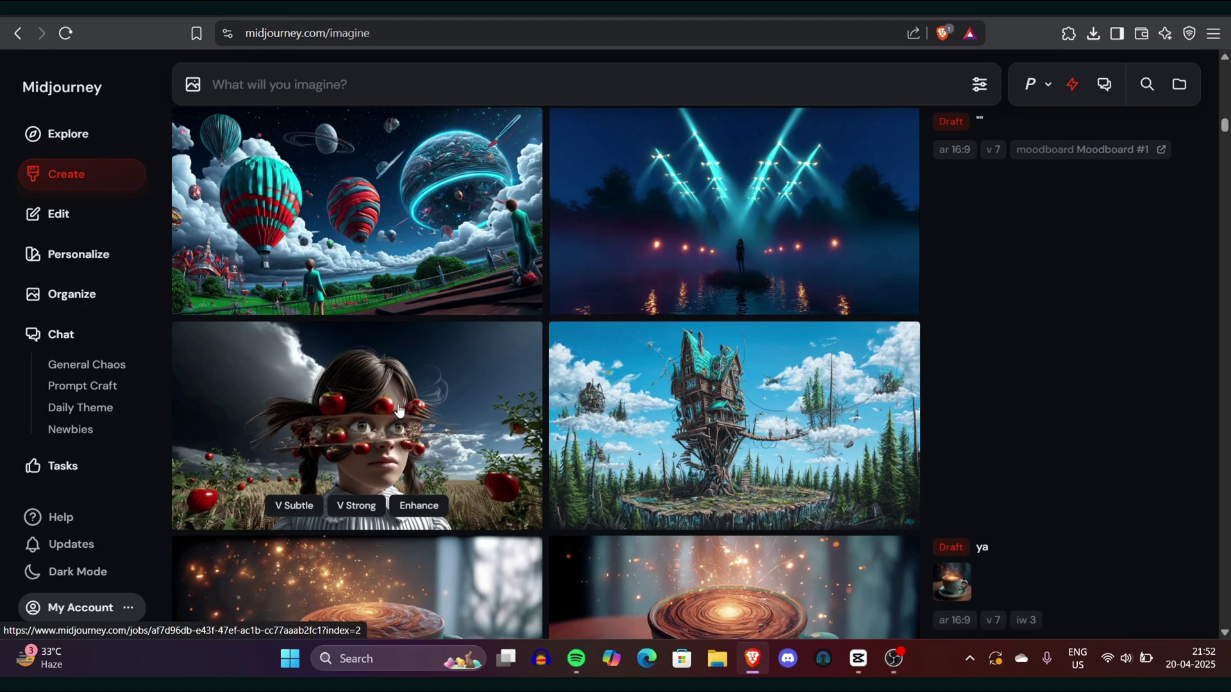
{"action": "left_click_drag", "start_coordinate": [335, 248], "coordinate": [305, 116]}
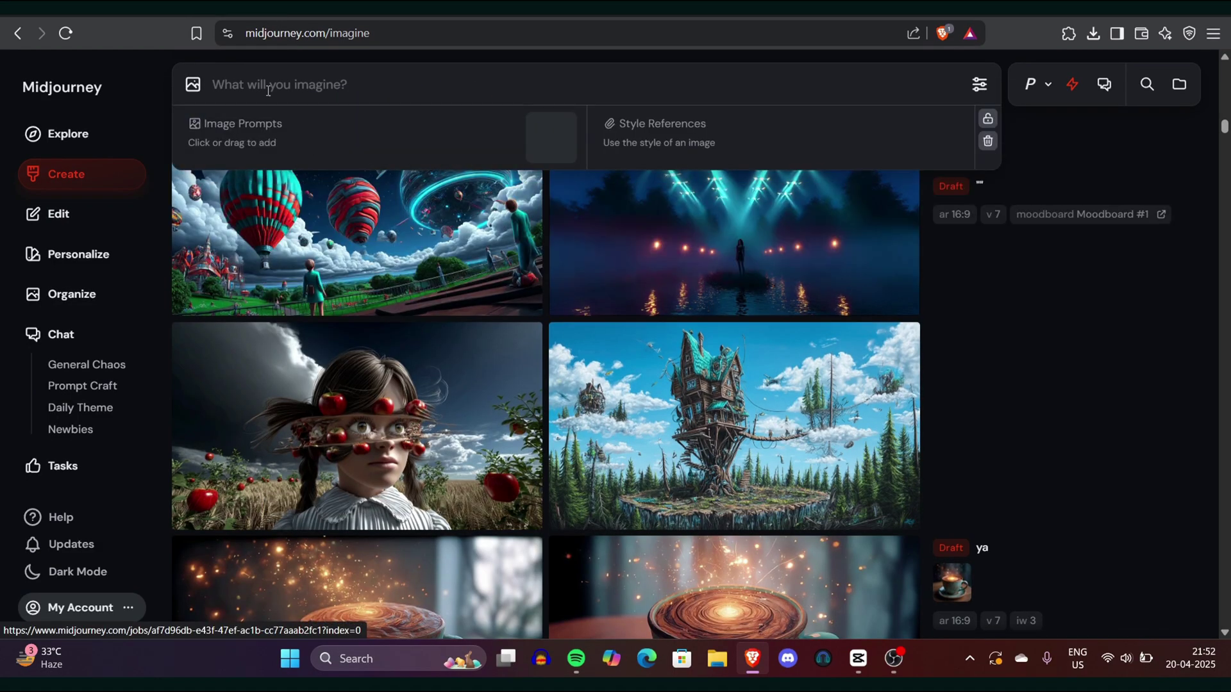
{"action": "scroll", "coordinate": [253, 89], "scroll_direction": "up", "scroll_amount": 3}
{"action": "type", "text": "add"}
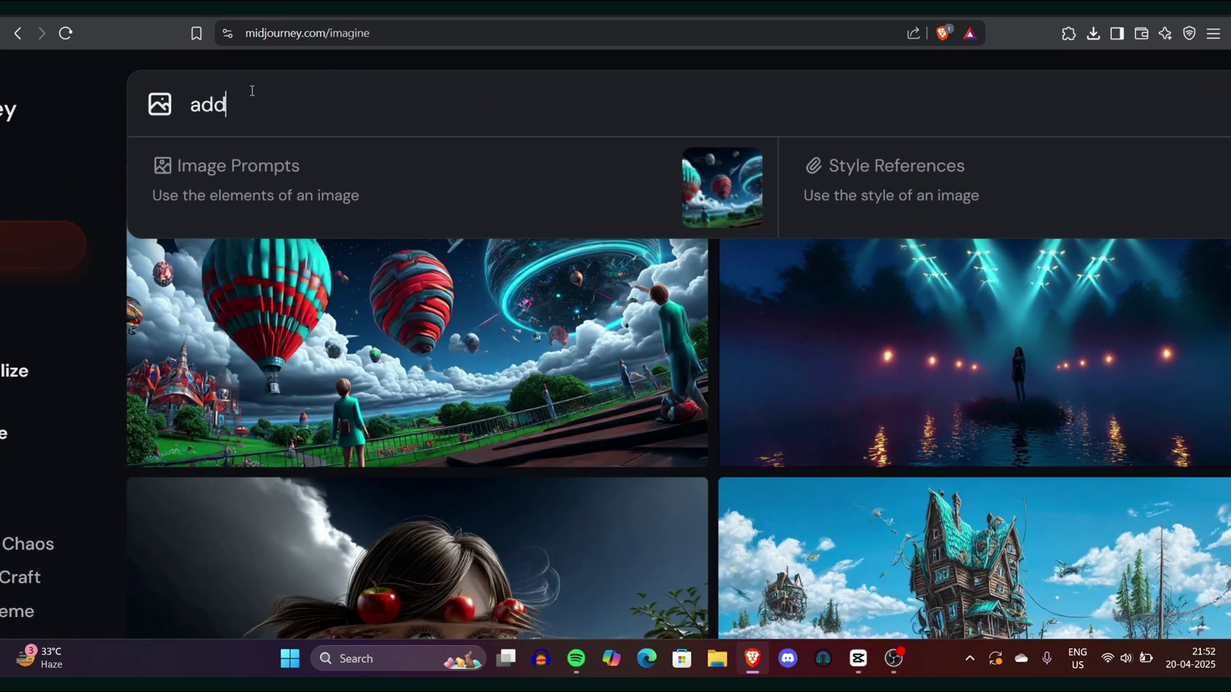
{"action": "type", "text": " superman here"}
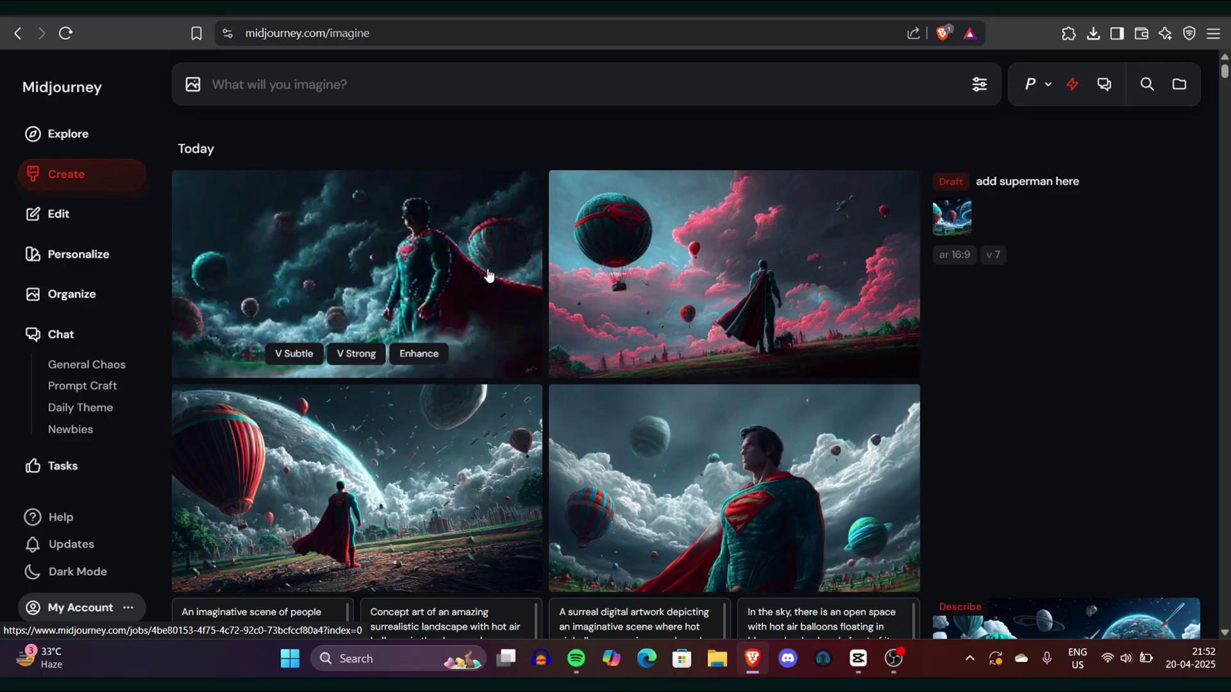
Open the first Superman result and compare the close-up, pink-cloud and giant-planet variants
{"action": "left_click", "coordinate": [487, 269]}
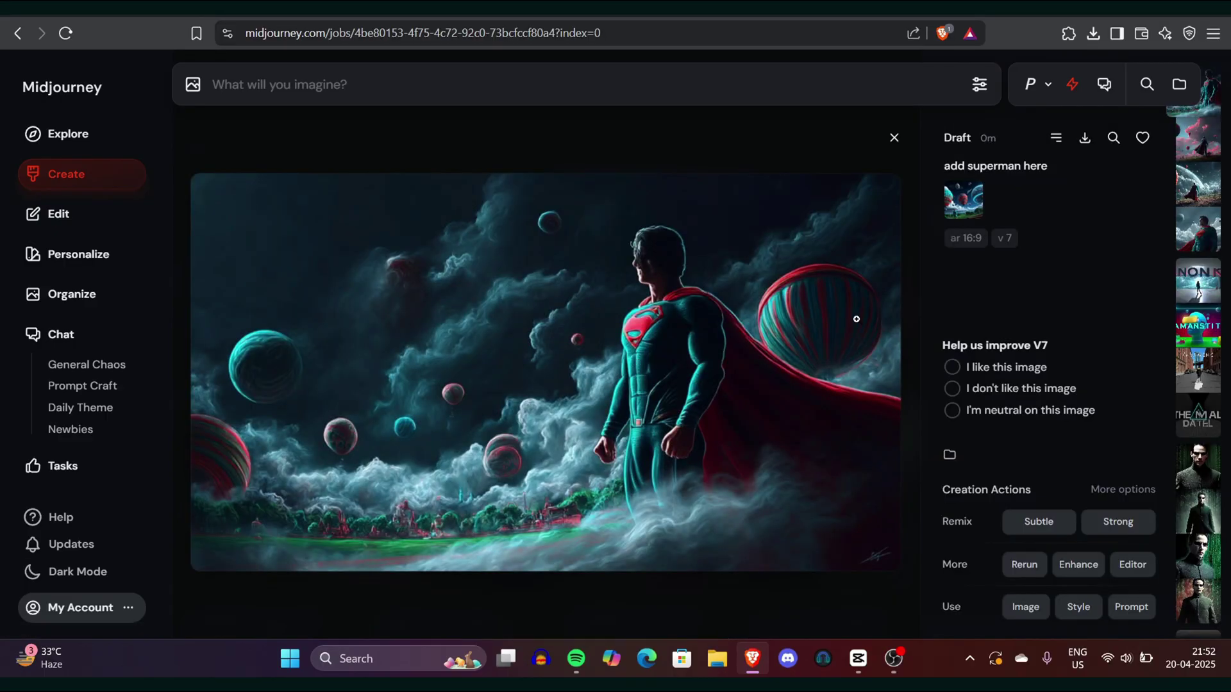
{"action": "left_click", "coordinate": [1206, 240]}
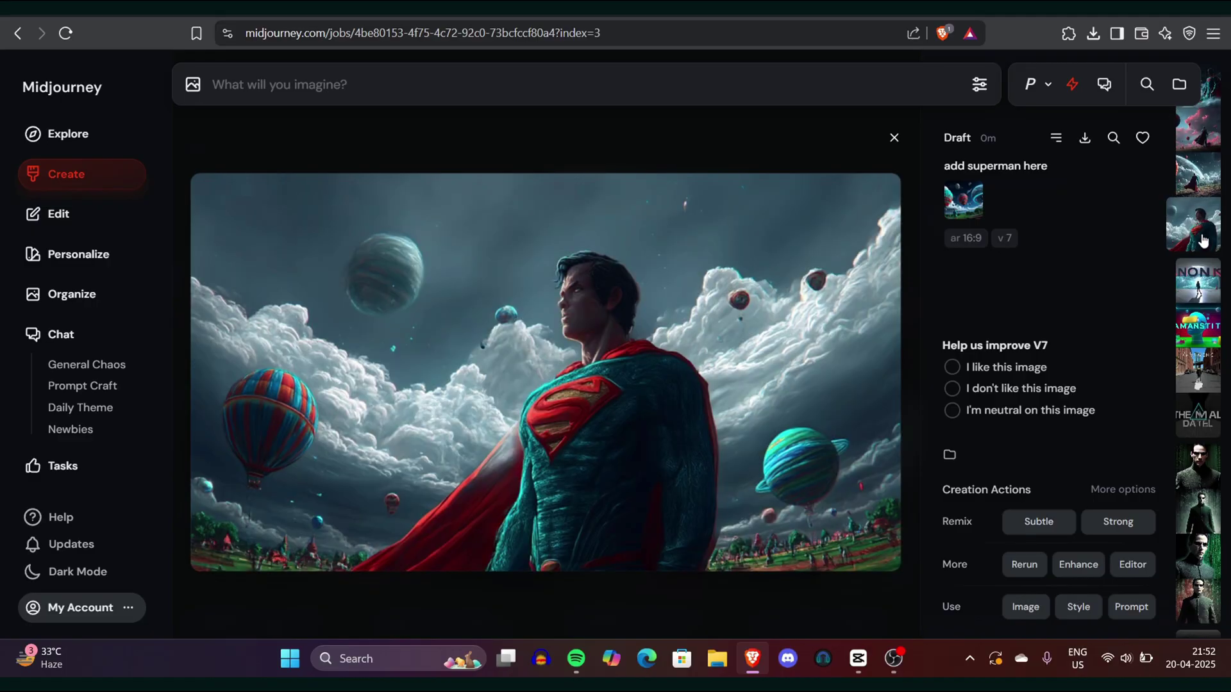
{"action": "left_click", "coordinate": [1206, 192]}
{"action": "left_click", "coordinate": [1210, 127]}
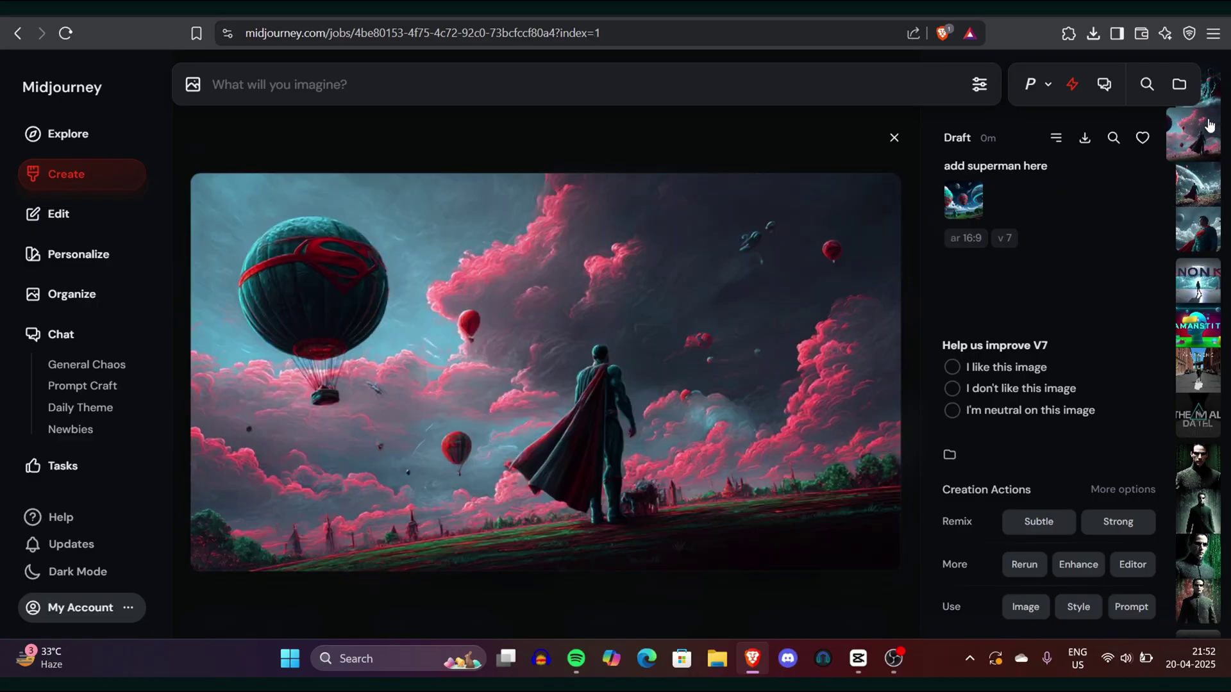
{"action": "left_click", "coordinate": [1216, 82]}
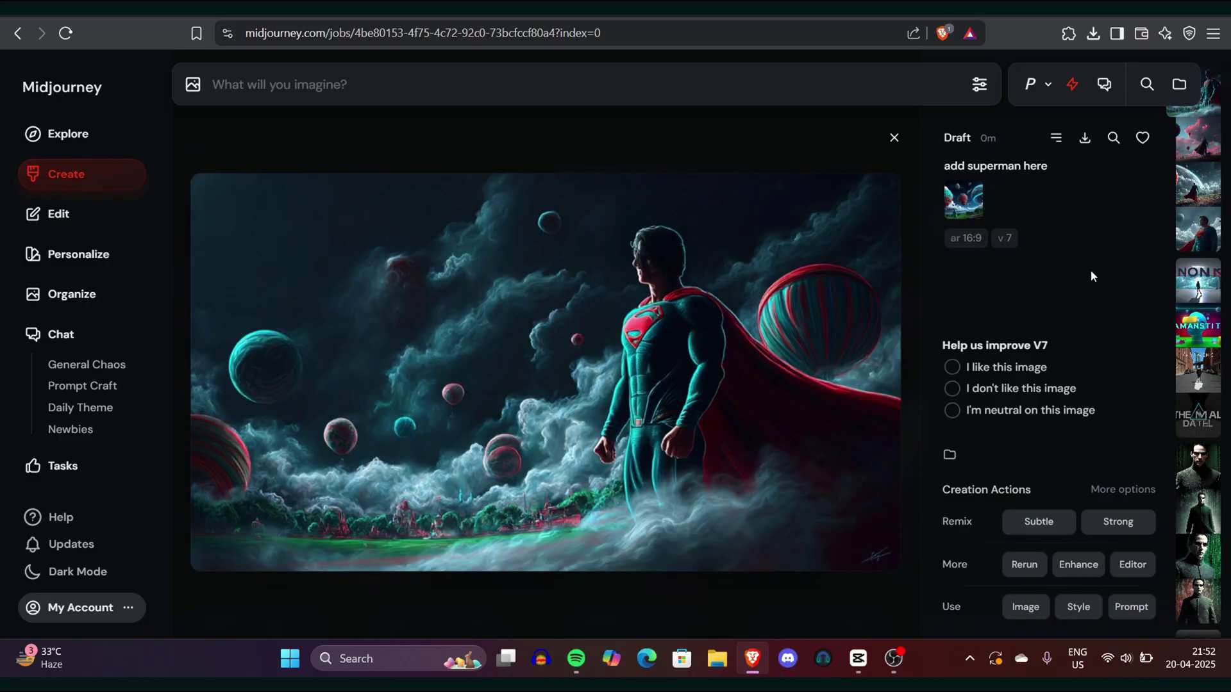
{"action": "left_click", "coordinate": [1187, 185]}
{"action": "left_click", "coordinate": [1206, 127]}
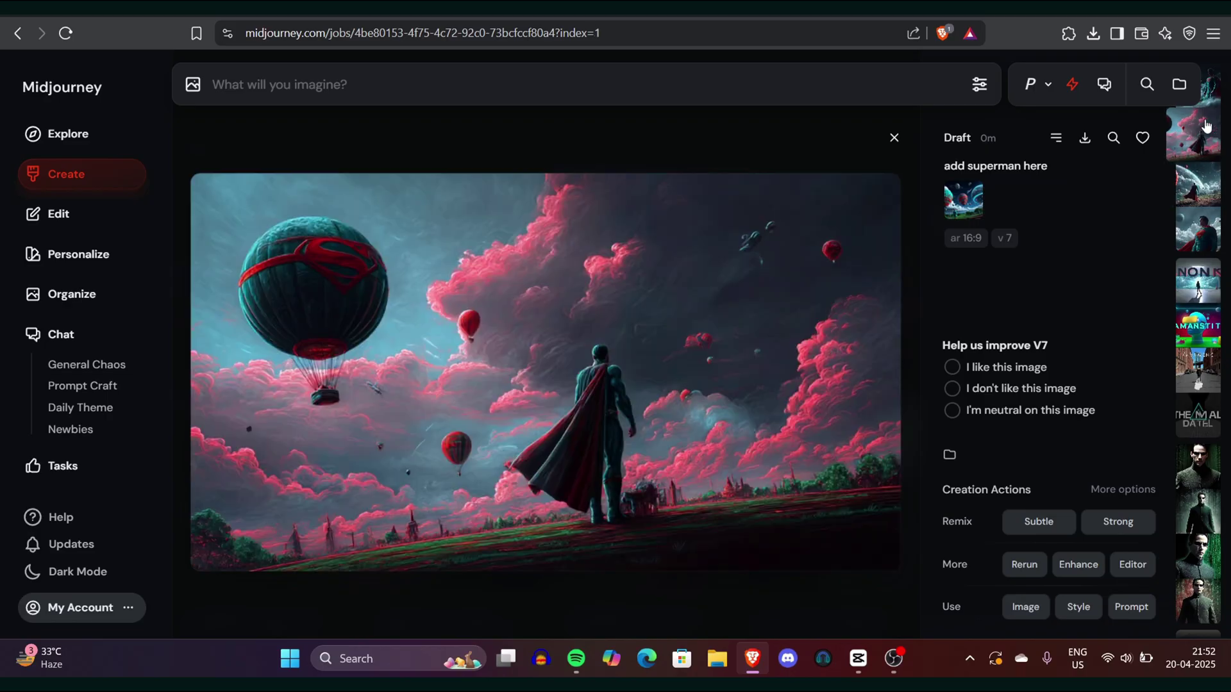
{"action": "left_click", "coordinate": [1207, 187]}
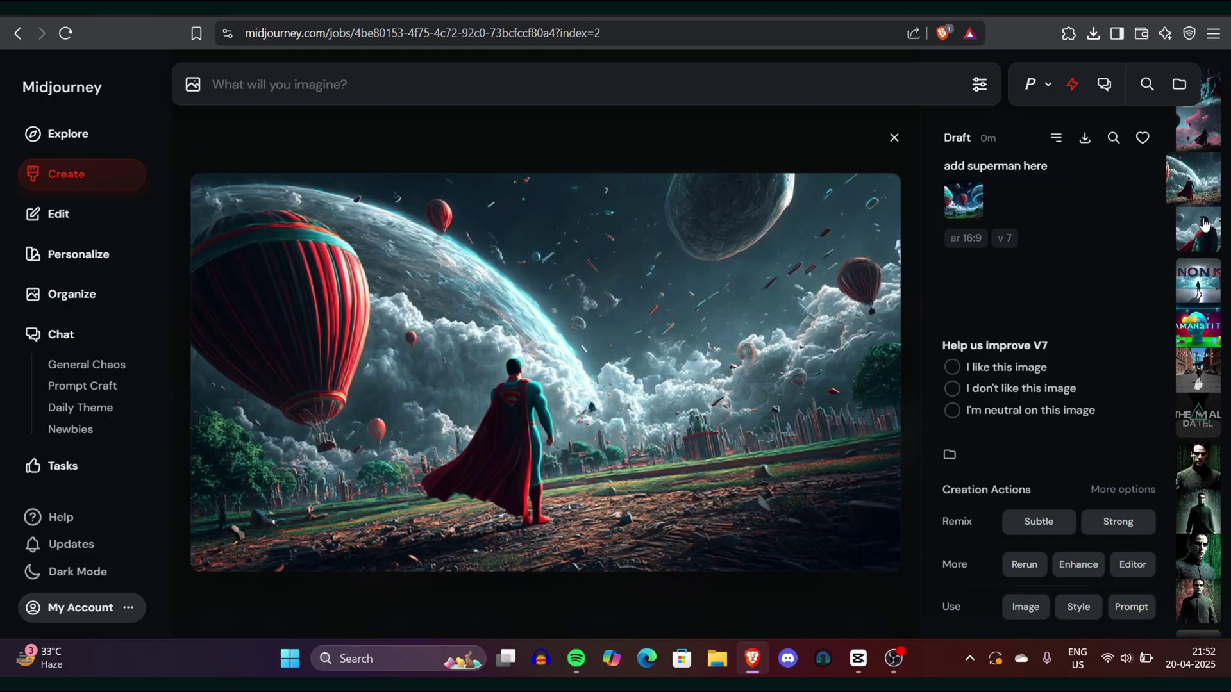
{"action": "left_click", "coordinate": [1205, 248]}
{"action": "scroll", "coordinate": [556, 485], "scroll_direction": "up", "scroll_amount": 5}
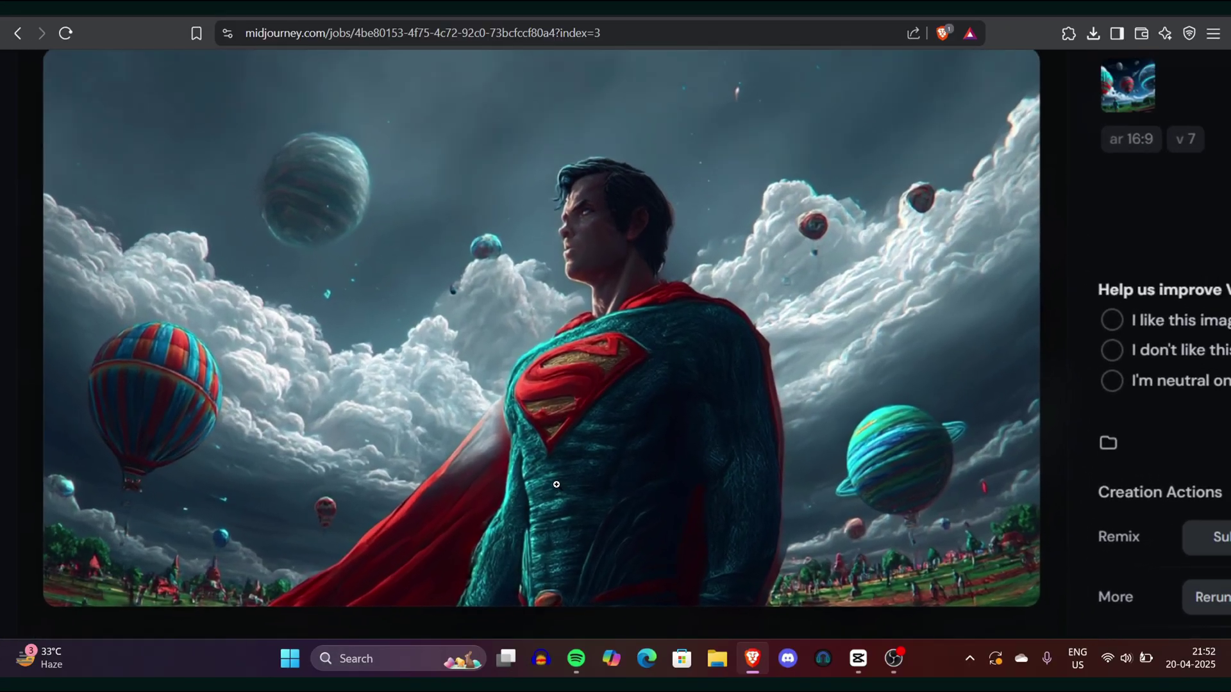
Browse the pink-cloud and portrait variants again, then settle on the Superman-with-balloons image
{"action": "left_click", "coordinate": [556, 485]}
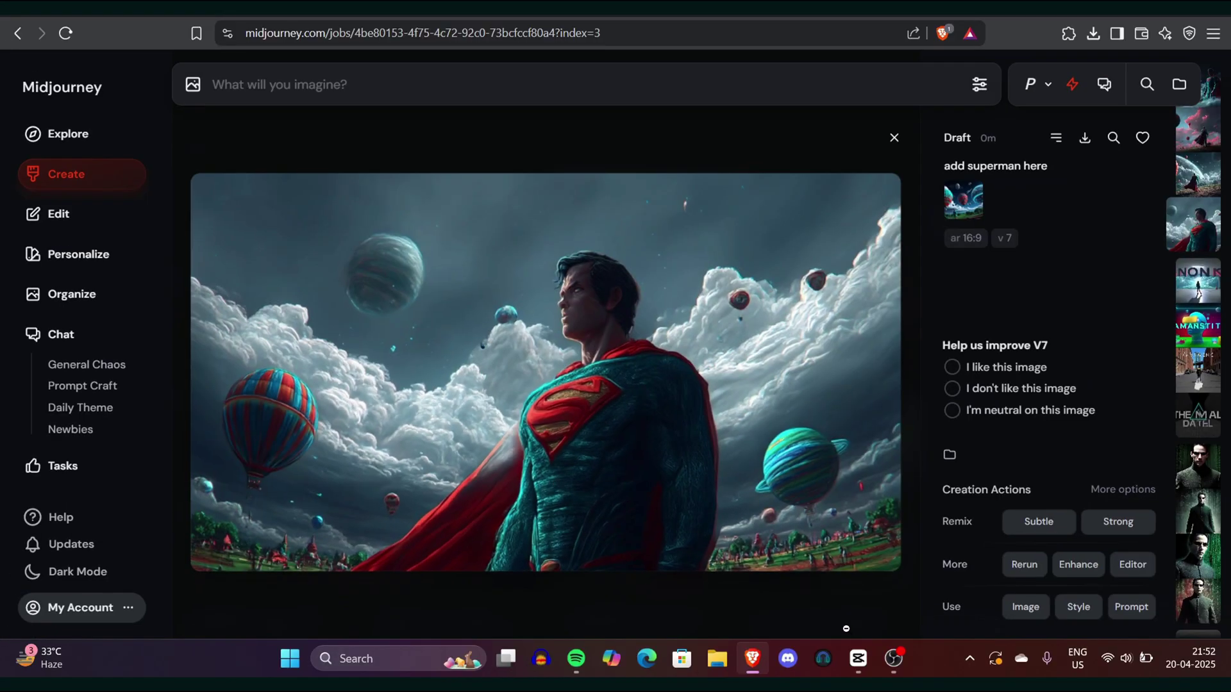
{"action": "left_click", "coordinate": [1206, 191]}
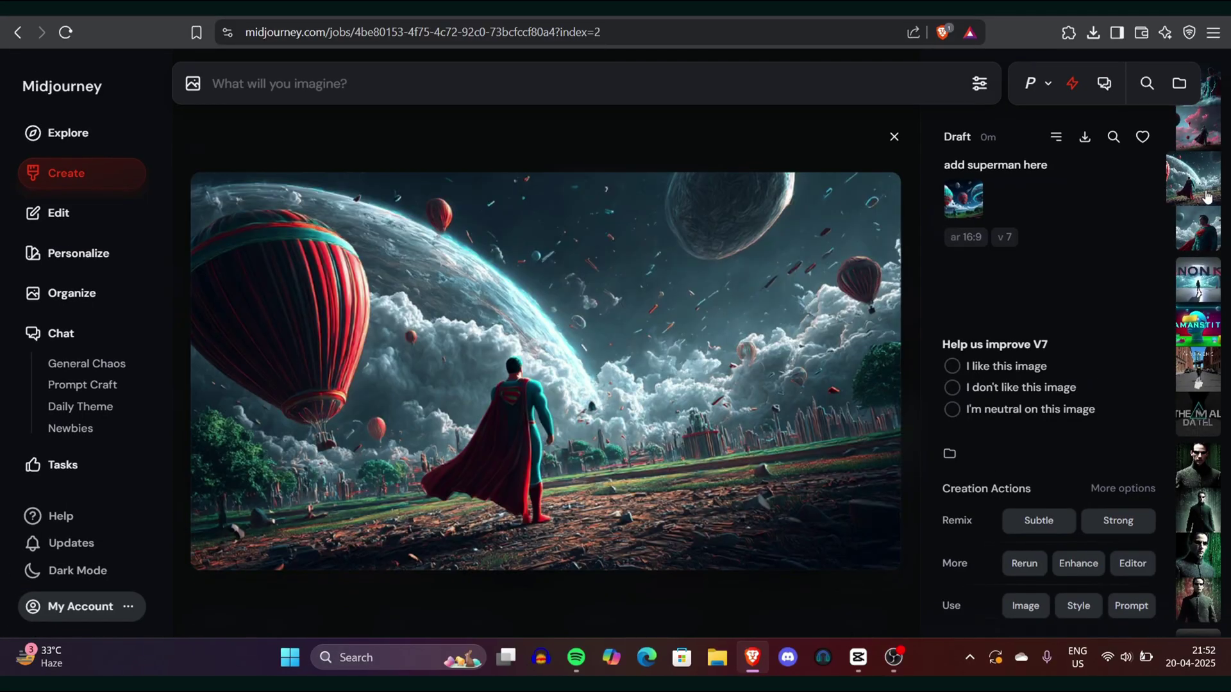
{"action": "left_click", "coordinate": [1210, 125]}
{"action": "left_click", "coordinate": [1214, 82]}
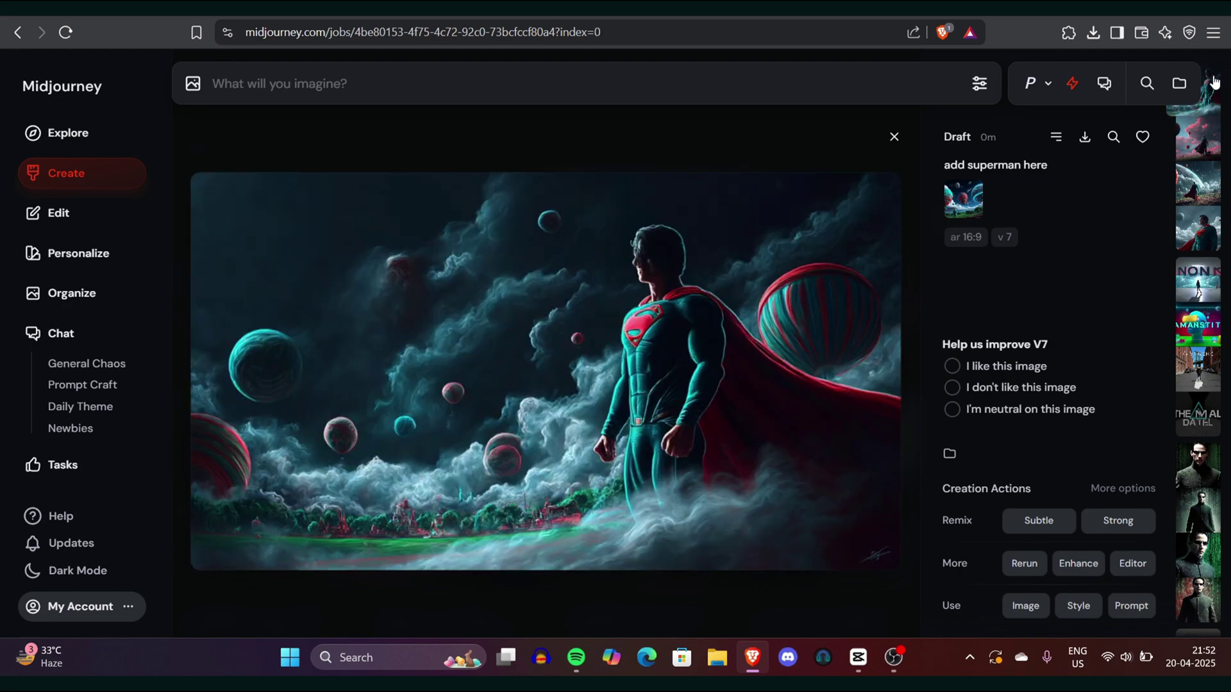
{"action": "left_click", "coordinate": [1205, 126]}
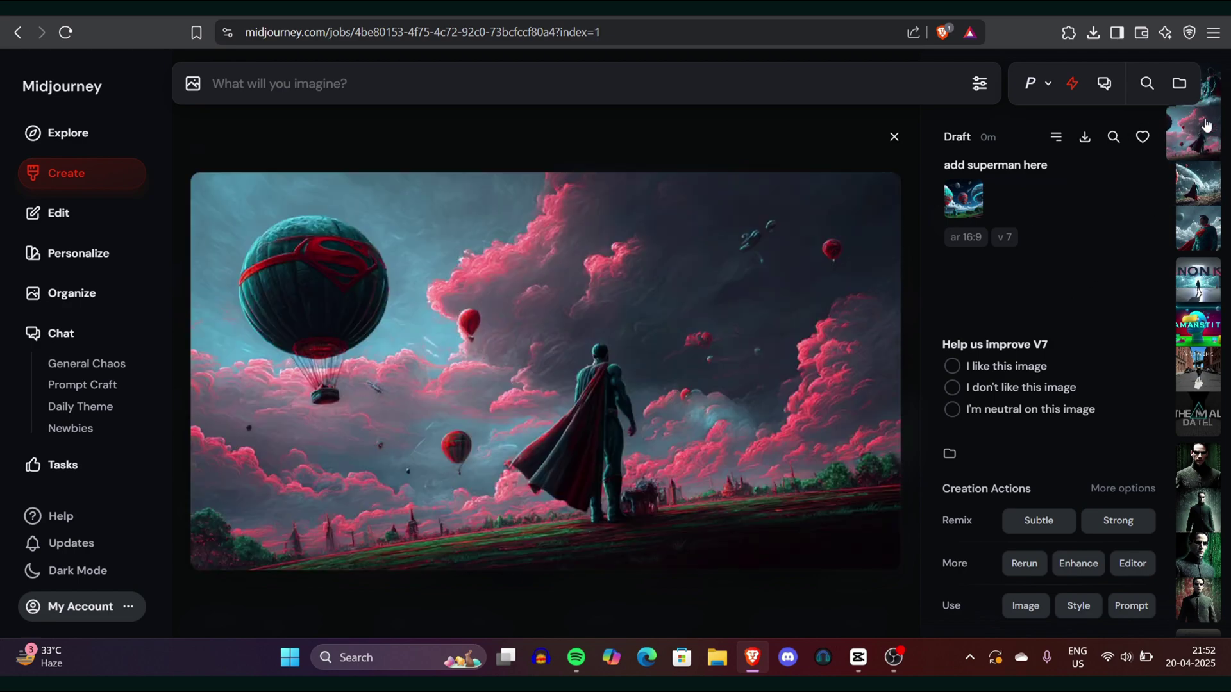
{"action": "left_click", "coordinate": [1208, 182]}
{"action": "left_click", "coordinate": [1205, 247]}
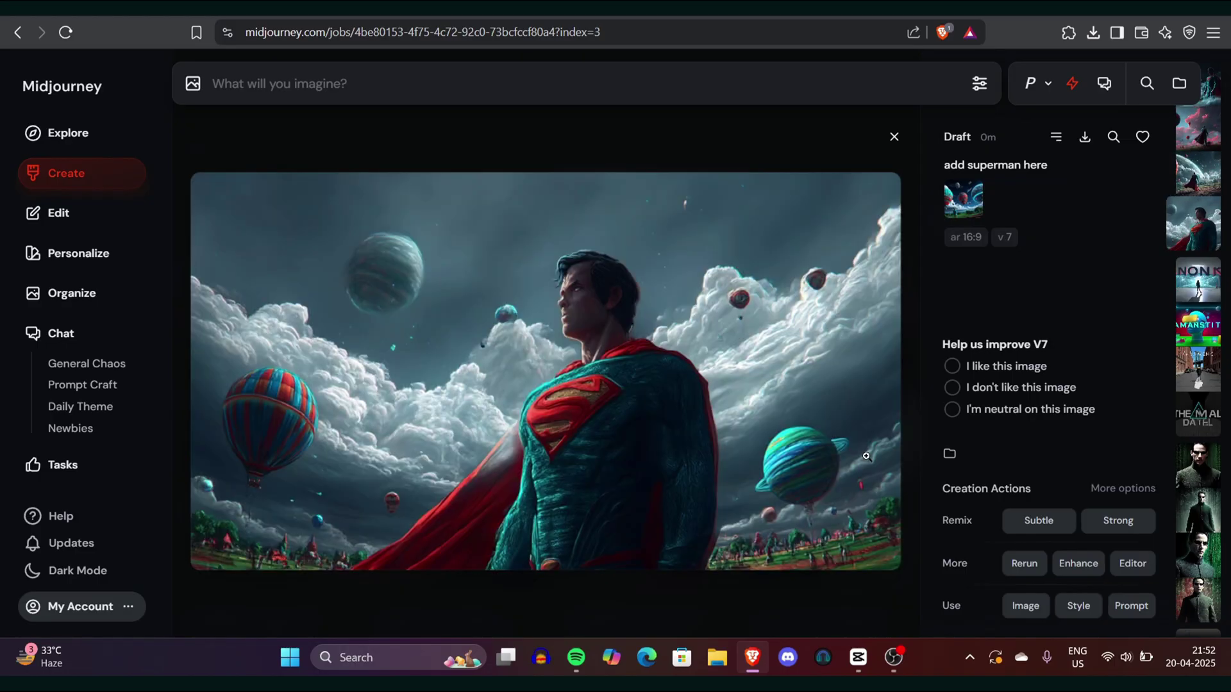
{"action": "left_click", "coordinate": [557, 483]}
{"action": "left_click", "coordinate": [1203, 171]}
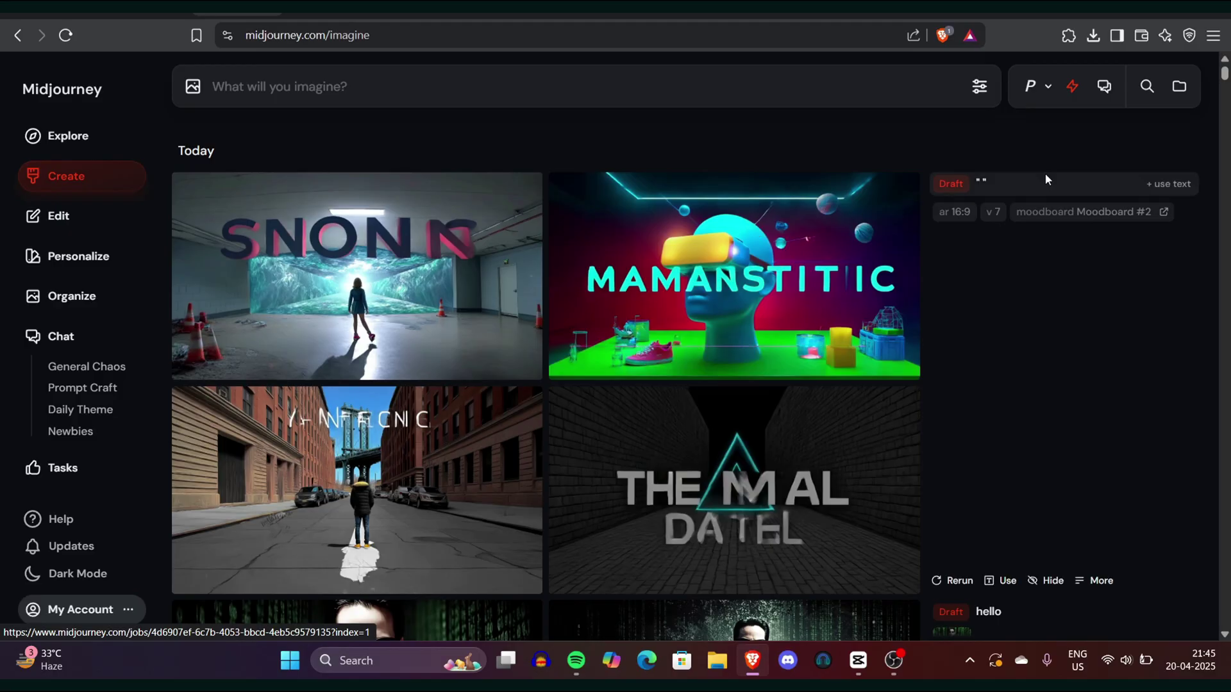
{"action": "left_click", "coordinate": [980, 87]}
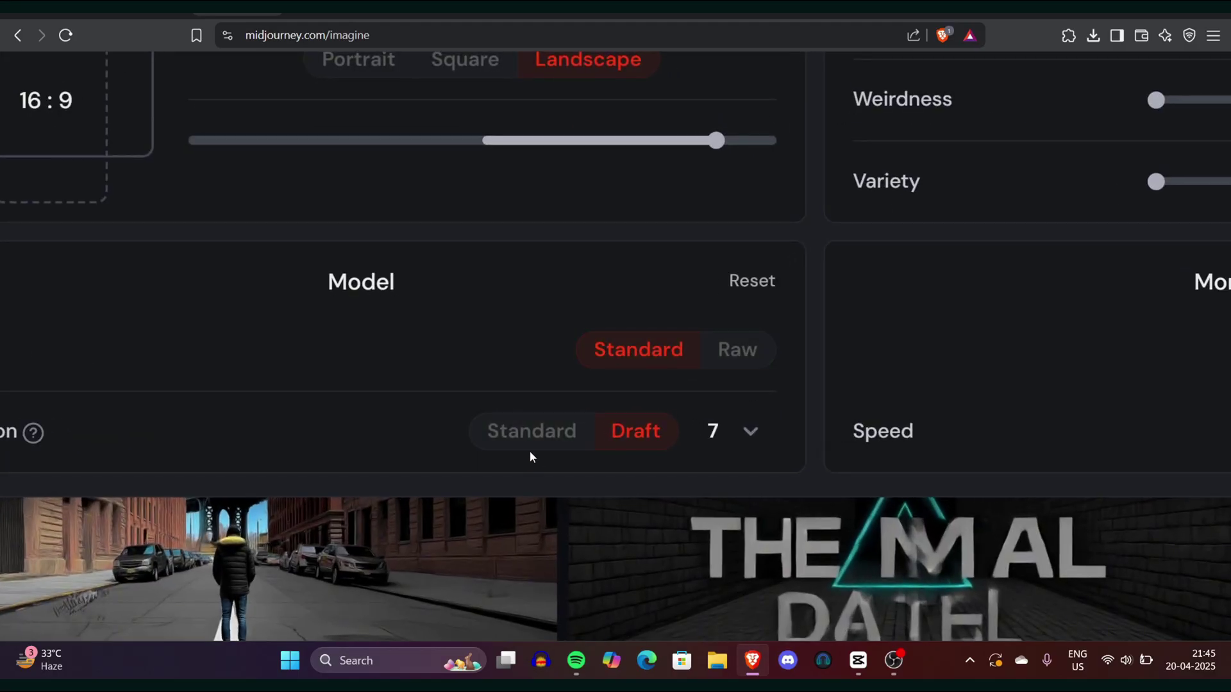
{"action": "left_click", "coordinate": [532, 446]}
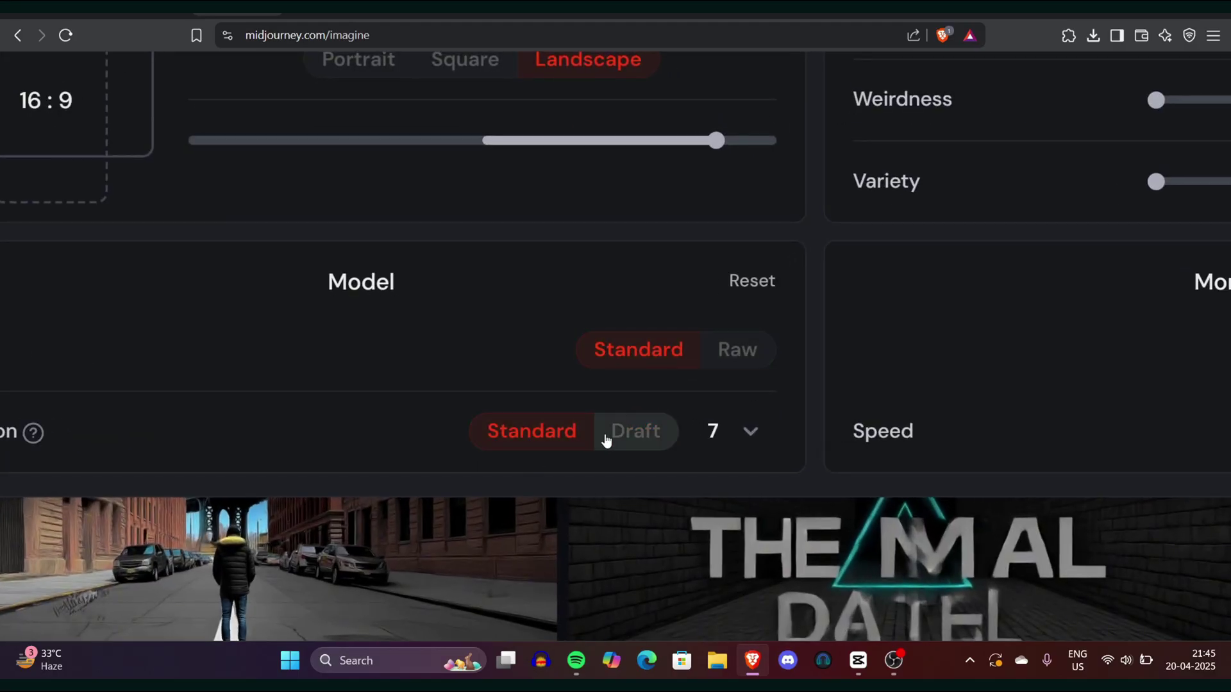
{"action": "left_click", "coordinate": [665, 420]}
{"action": "left_click", "coordinate": [714, 411]}
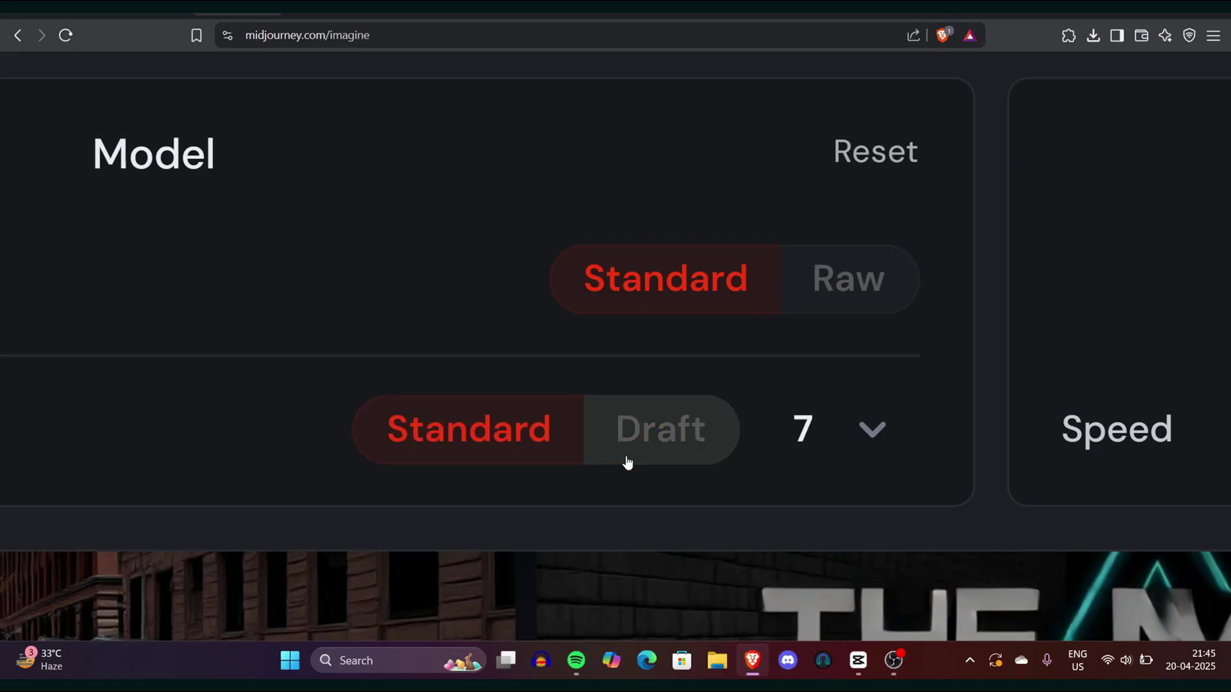
{"action": "left_click", "coordinate": [629, 454]}
{"action": "left_click", "coordinate": [786, 430]}
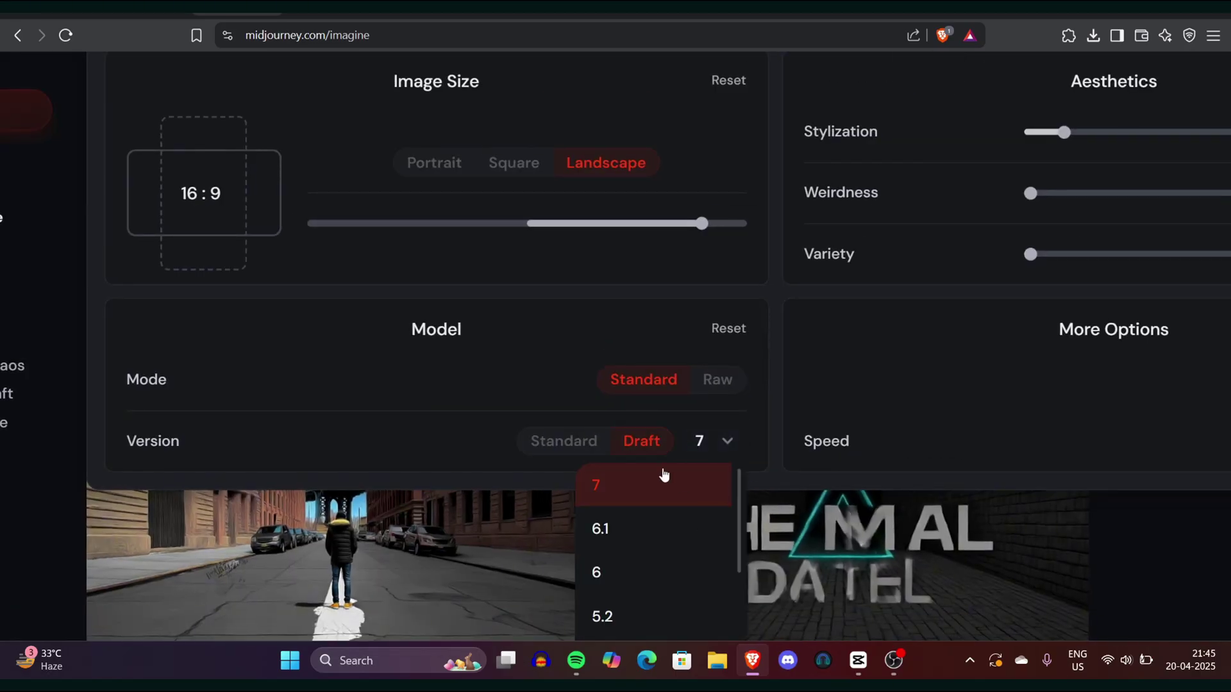
{"action": "left_click", "coordinate": [740, 441]}
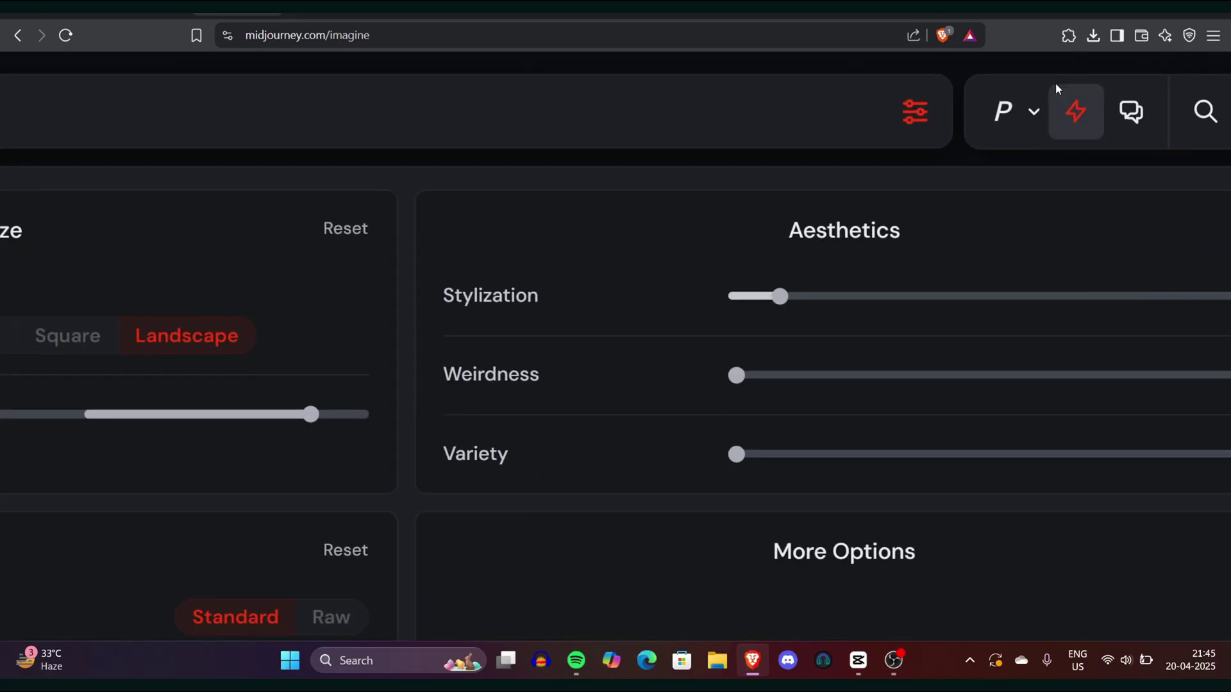
{"action": "left_click", "coordinate": [1034, 111]}
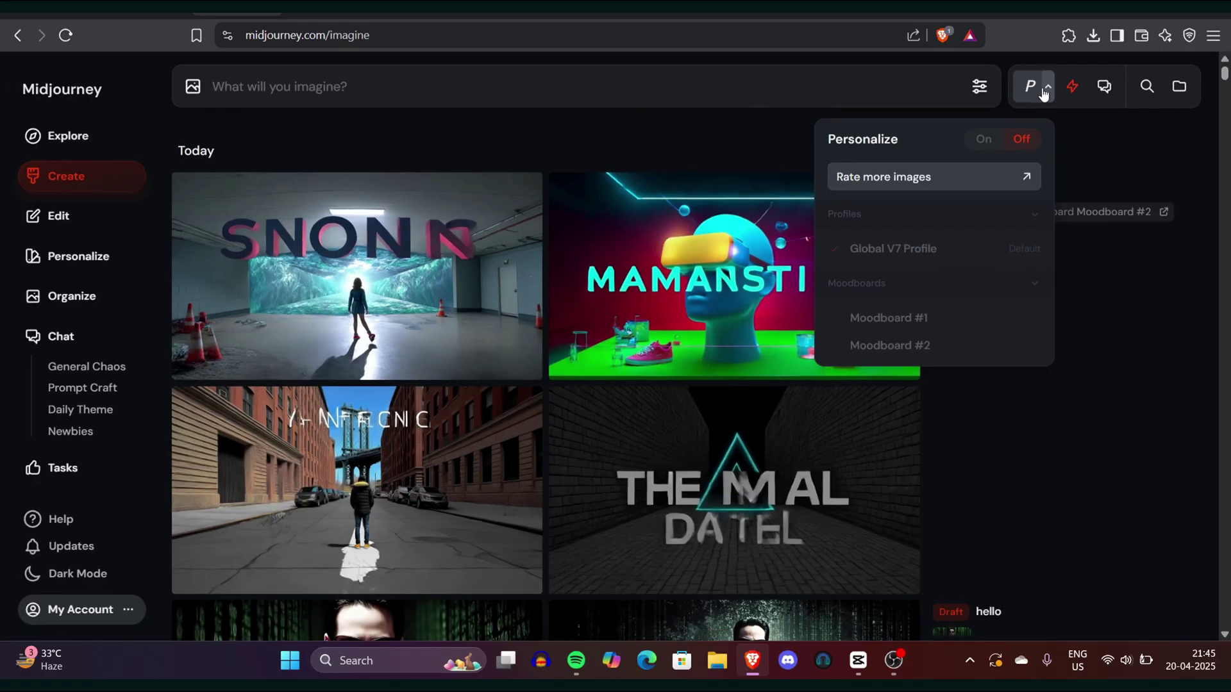
{"action": "left_click", "coordinate": [1034, 111]}
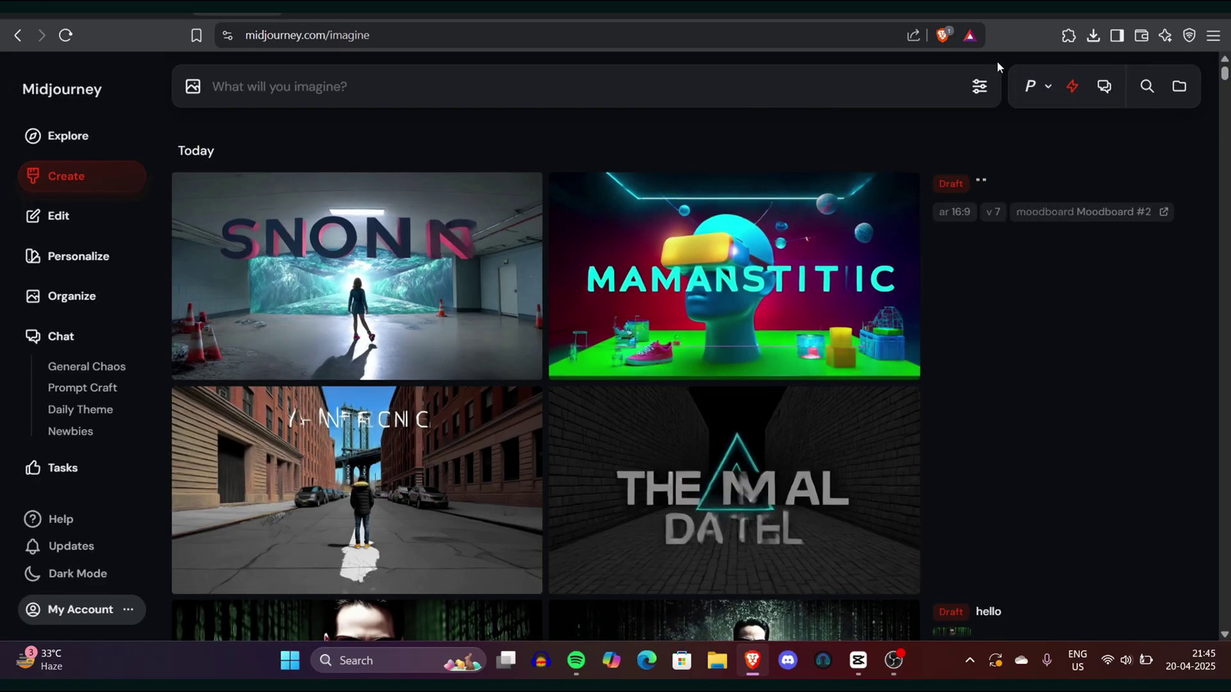
{"action": "left_click", "coordinate": [980, 86]}
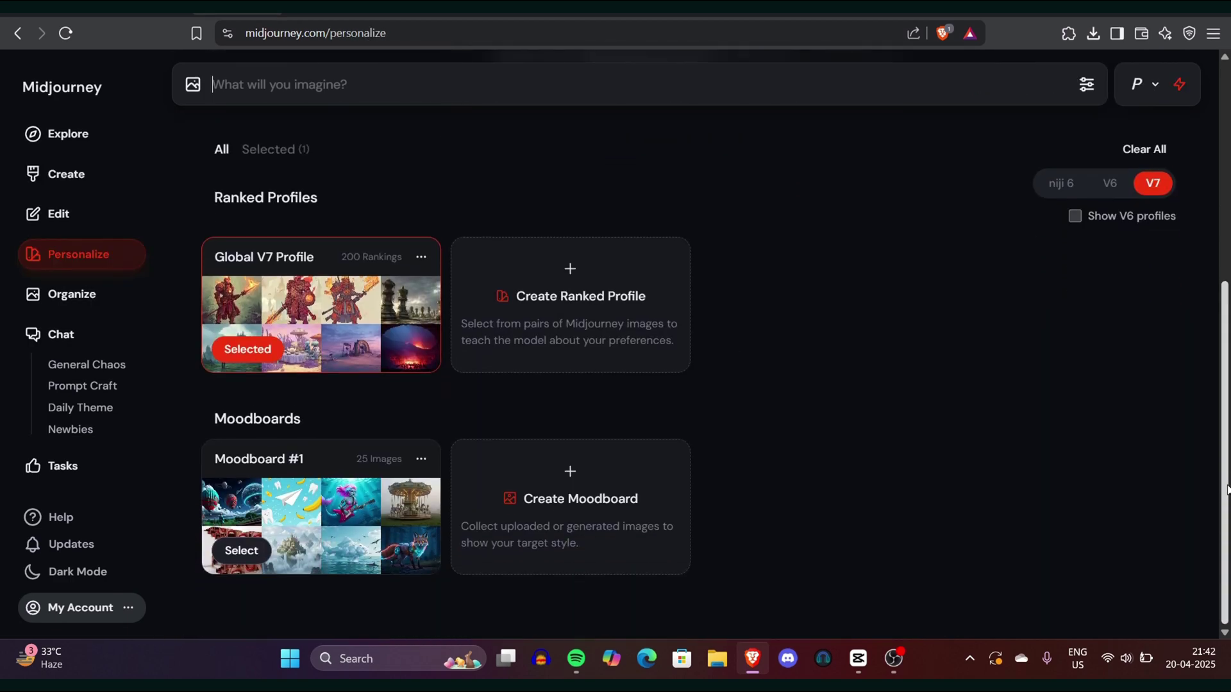
Create a new empty moodboard, Moodboard #2, from the Moodboards section of Personalize
{"action": "scroll", "coordinate": [178, 434], "scroll_direction": "up", "scroll_amount": 5}
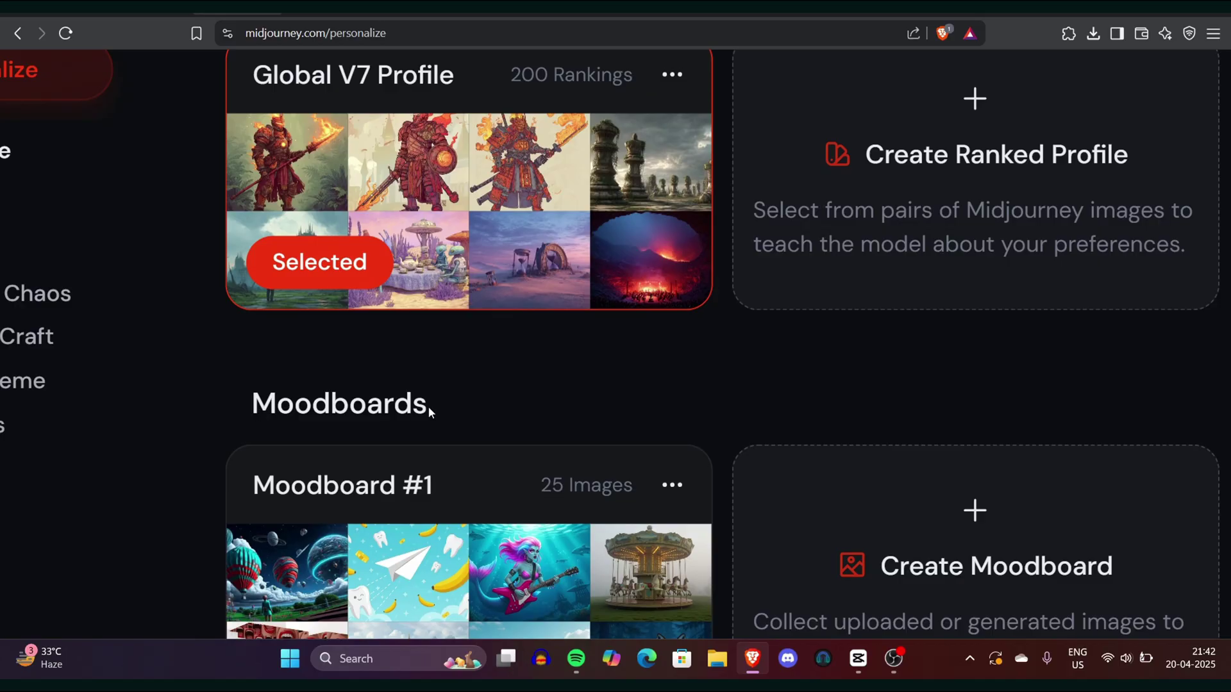
{"action": "scroll", "coordinate": [428, 406], "scroll_direction": "down", "scroll_amount": 5}
{"action": "scroll", "coordinate": [556, 557], "scroll_direction": "up", "scroll_amount": 5}
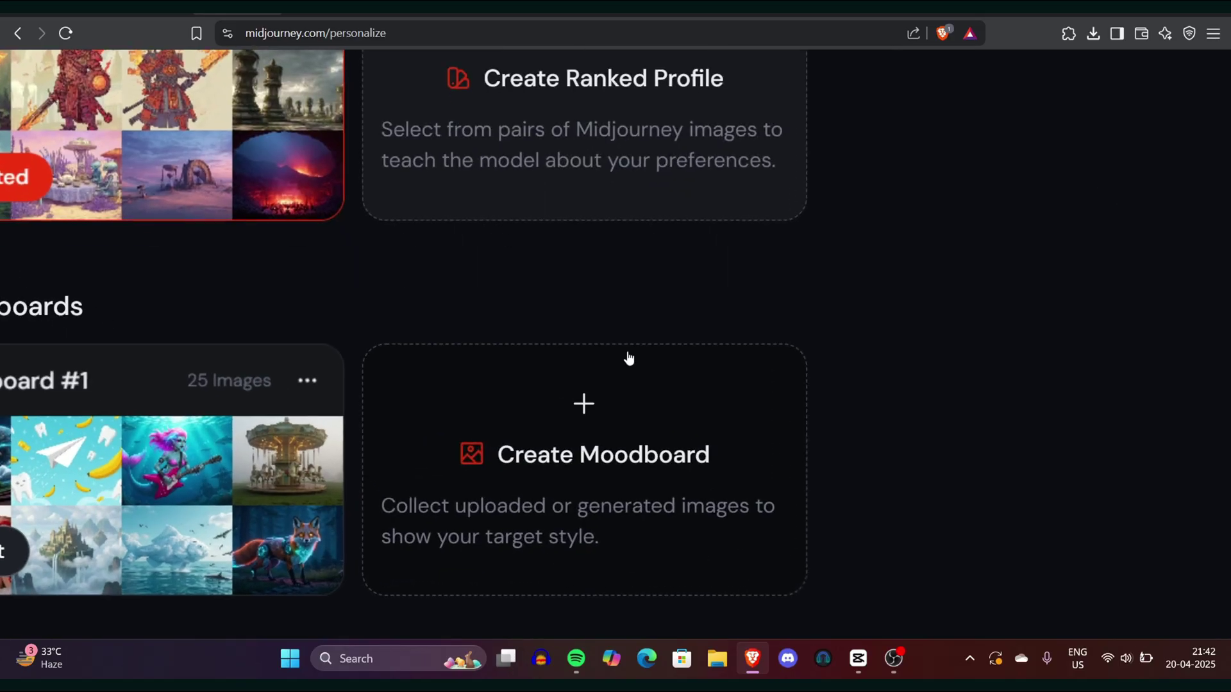
{"action": "left_click", "coordinate": [579, 426]}
{"action": "scroll", "coordinate": [572, 433], "scroll_direction": "down", "scroll_amount": 5}
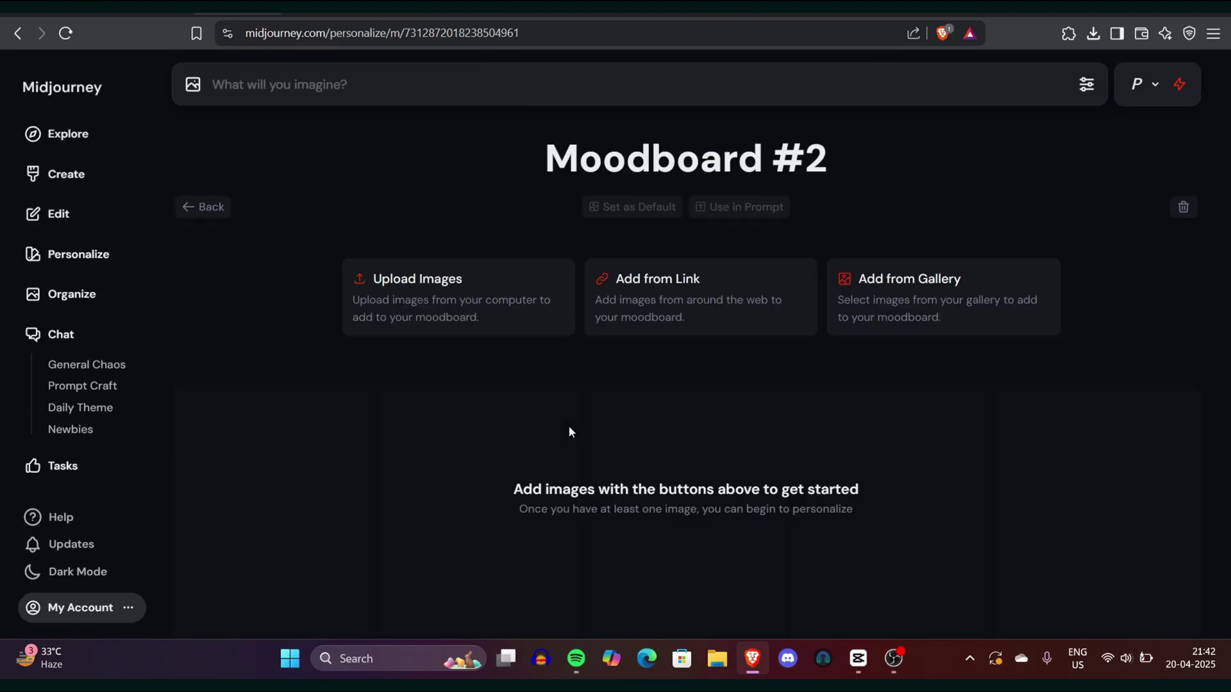
{"action": "scroll", "coordinate": [987, 310], "scroll_direction": "up", "scroll_amount": 5}
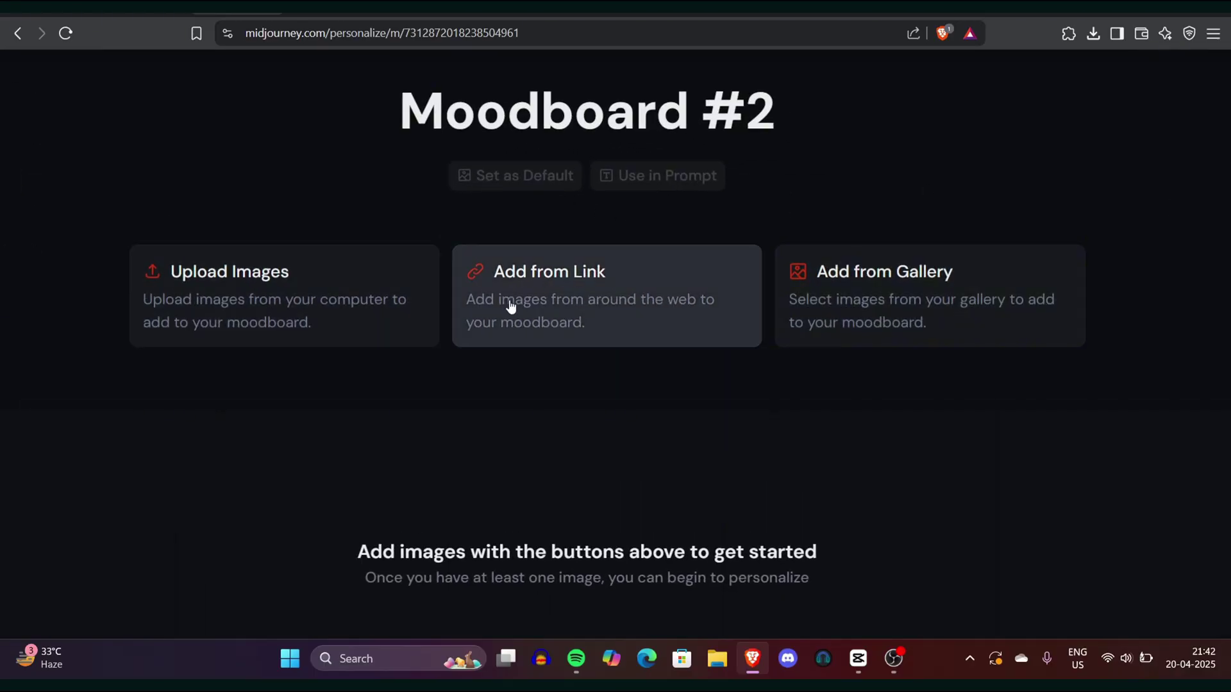
Upload the Downloads images from Z (7) through HiDream.org_dreamlike-elegance into Moodboard #2
{"action": "left_click", "coordinate": [383, 251]}
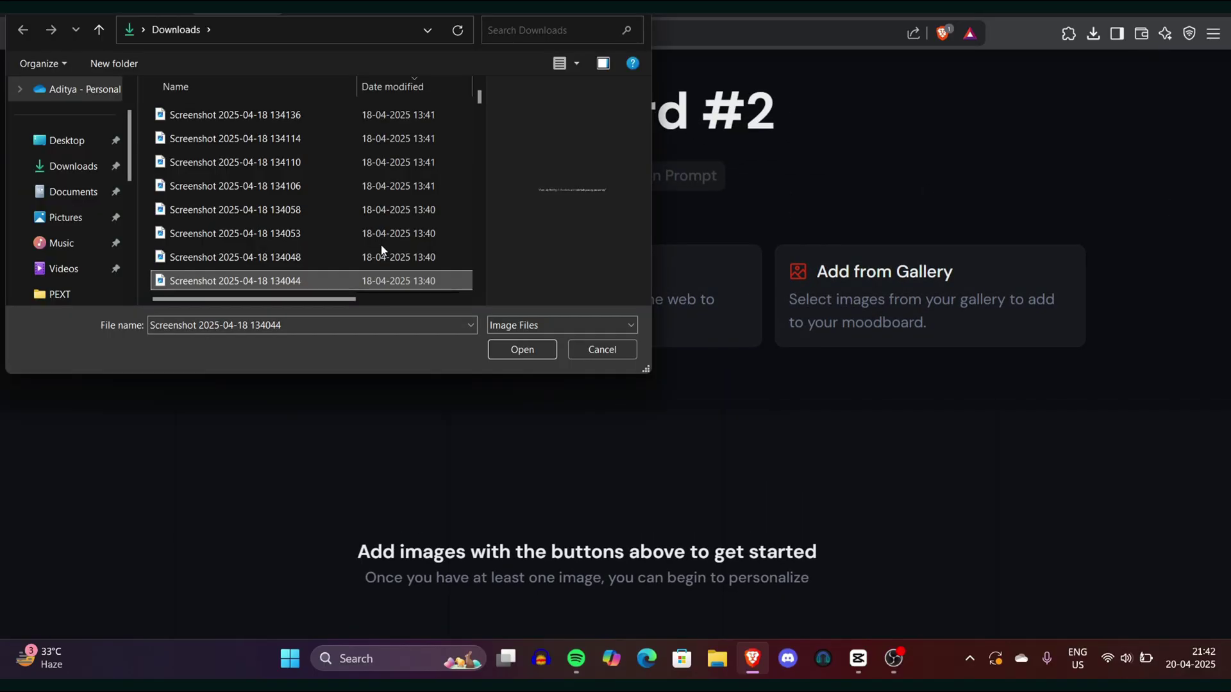
{"action": "key", "text": "Down"}
{"action": "key", "text": "Down"}
{"action": "key", "text": "Down"}
{"action": "key", "text": "Down"}
{"action": "key", "text": "Down"}
{"action": "key", "text": "Down"}
{"action": "key", "text": "Down"}
{"action": "key", "text": "Down"}
{"action": "key", "text": "Down"}
{"action": "key", "text": "Down"}
{"action": "key", "text": "Down"}
{"action": "key", "text": "Down"}
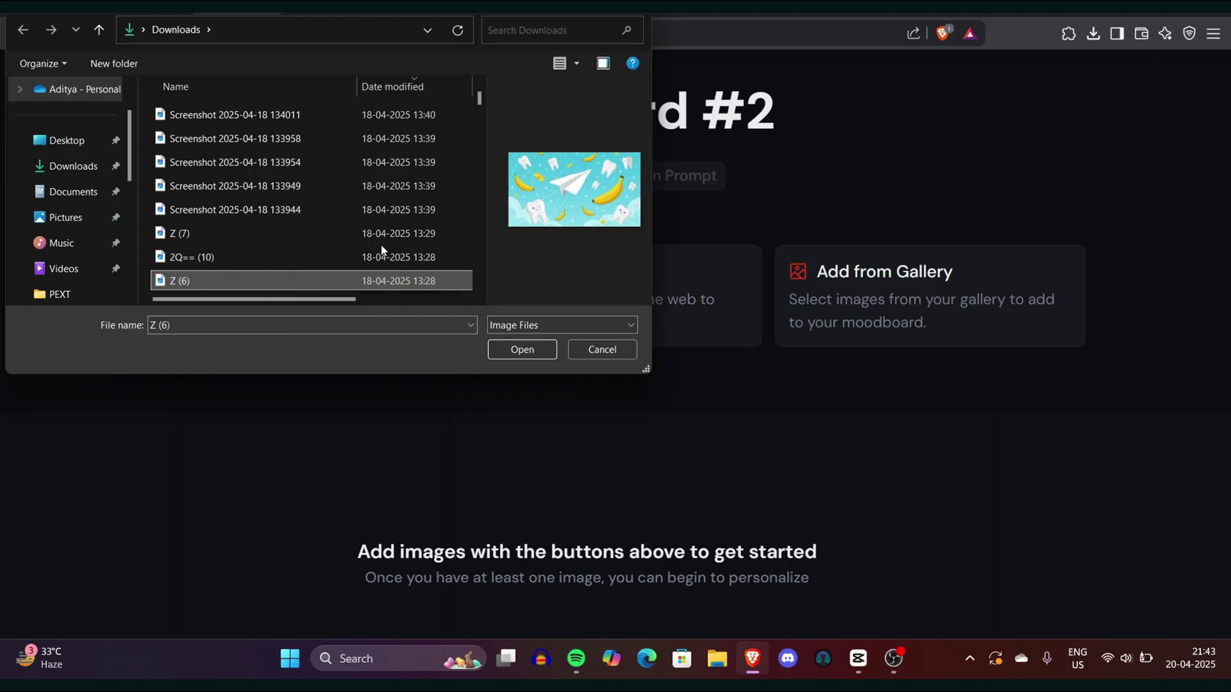
{"action": "key", "text": "Up"}
{"action": "key", "text": "Up"}
{"action": "key", "text": "Up"}
{"action": "key", "text": "Down"}
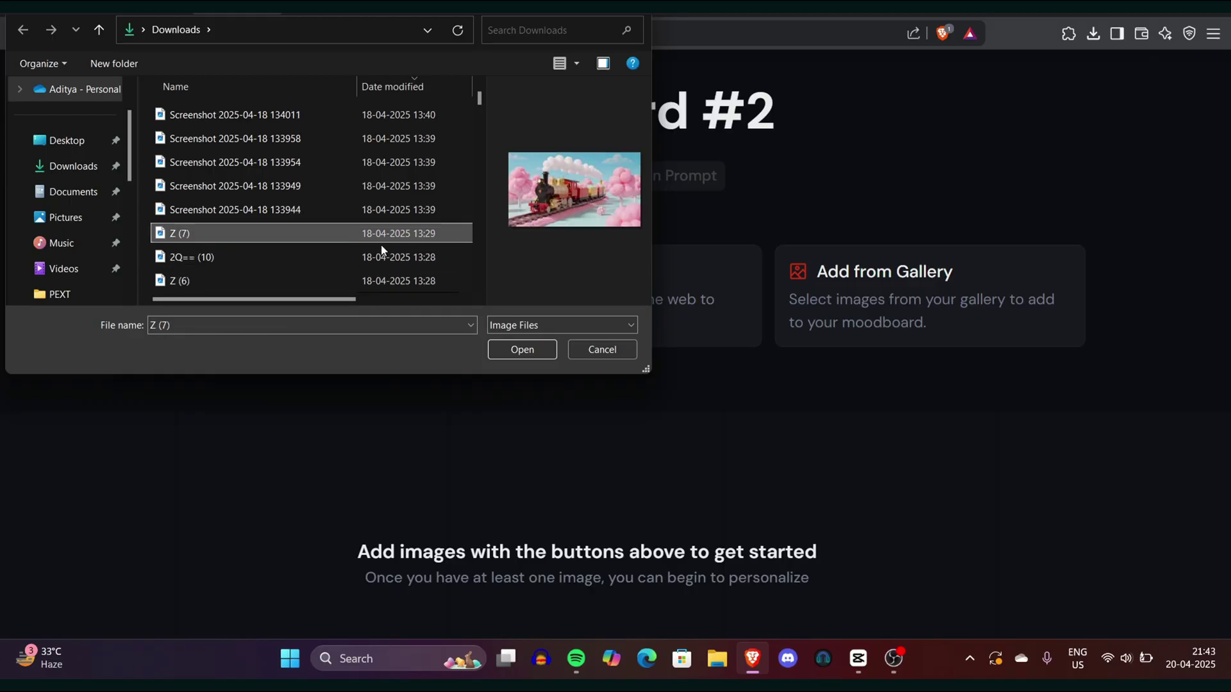
{"action": "key", "text": "shift+Down"}
{"action": "key", "text": "shift+Down"}
{"action": "key", "text": "shift+Down"}
{"action": "key", "text": "shift+Down"}
{"action": "key", "text": "shift+Down"}
{"action": "key", "text": "shift+Down"}
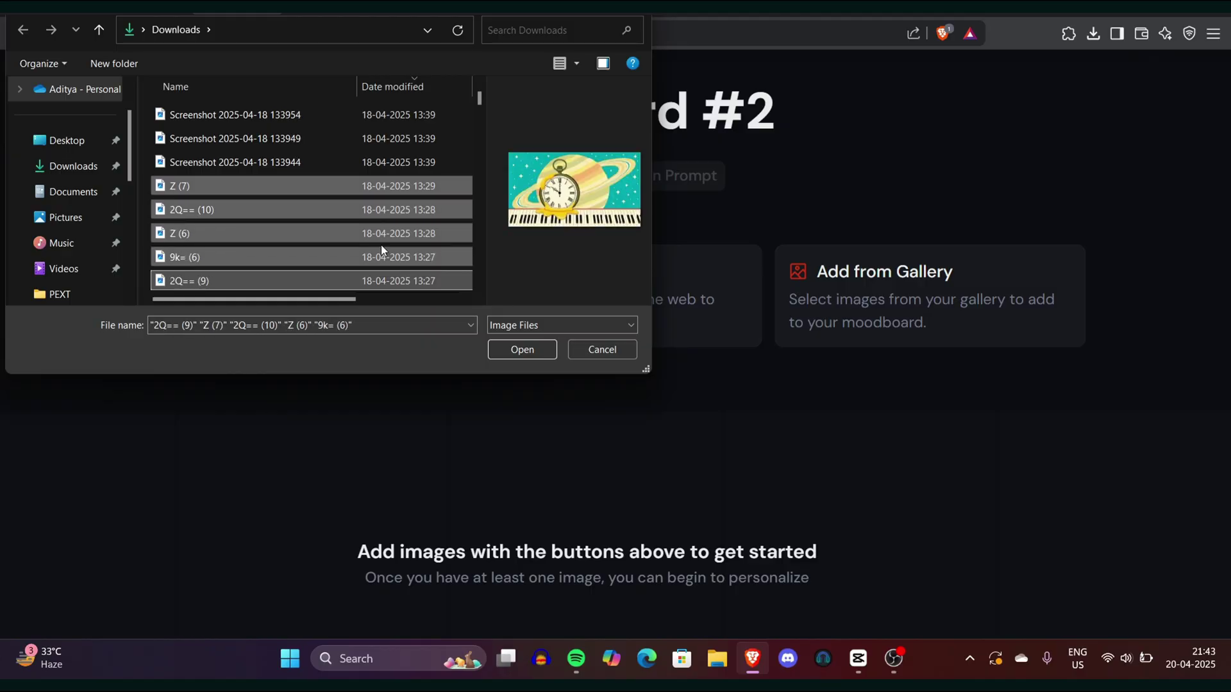
{"action": "key", "text": "shift+Down"}
{"action": "key", "text": "shift+Down"}
{"action": "key", "text": "shift+Down"}
{"action": "key", "text": "shift+Down"}
{"action": "key", "text": "shift+Down"}
{"action": "key", "text": "shift+Down"}
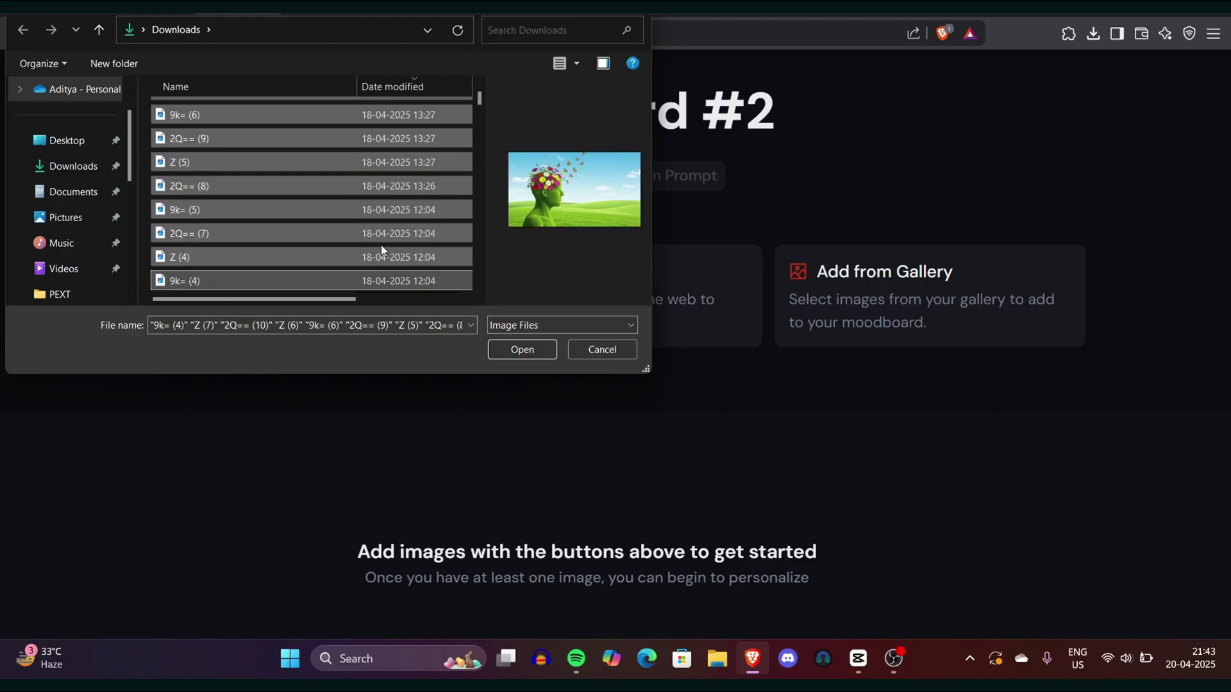
{"action": "key", "text": "shift+Down"}
{"action": "key", "text": "shift+Down"}
{"action": "key", "text": "shift+Down"}
{"action": "key", "text": "shift+Down"}
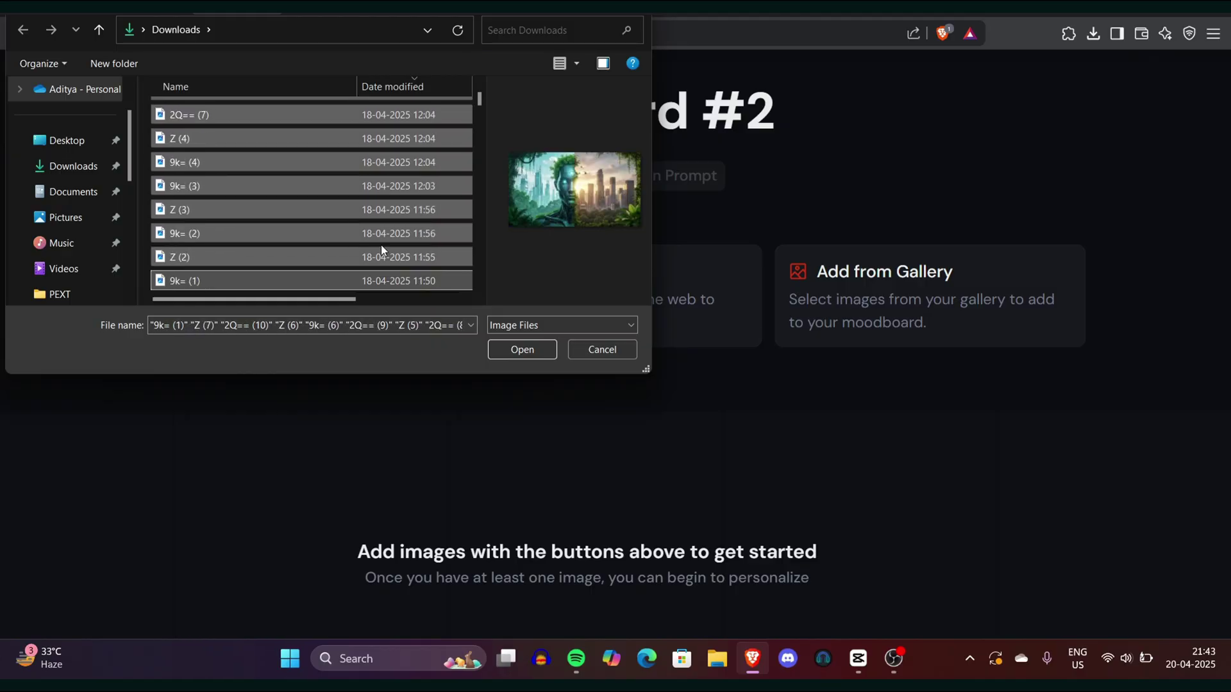
{"action": "key", "text": "shift+Down"}
{"action": "key", "text": "shift+Down"}
{"action": "key", "text": "shift+Down"}
{"action": "key", "text": "shift+Down"}
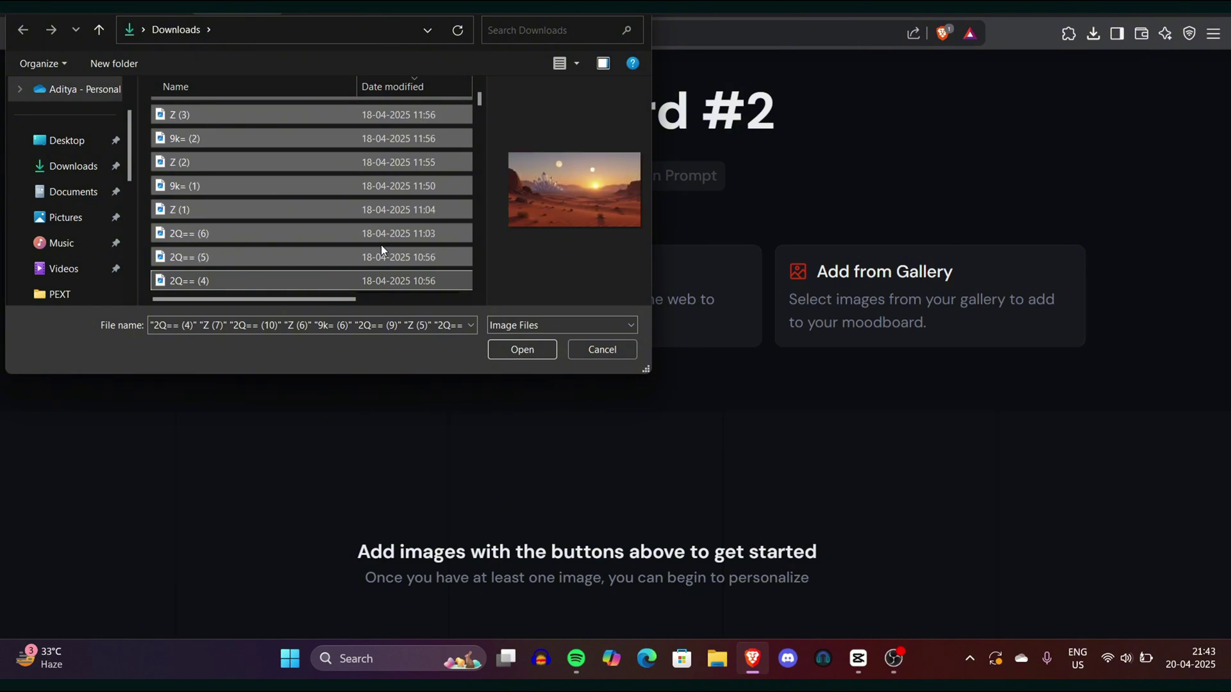
{"action": "key", "text": "shift+Down"}
{"action": "key", "text": "shift+Down"}
{"action": "key", "text": "shift+Down"}
{"action": "key", "text": "shift+Down"}
{"action": "key", "text": "shift+Down"}
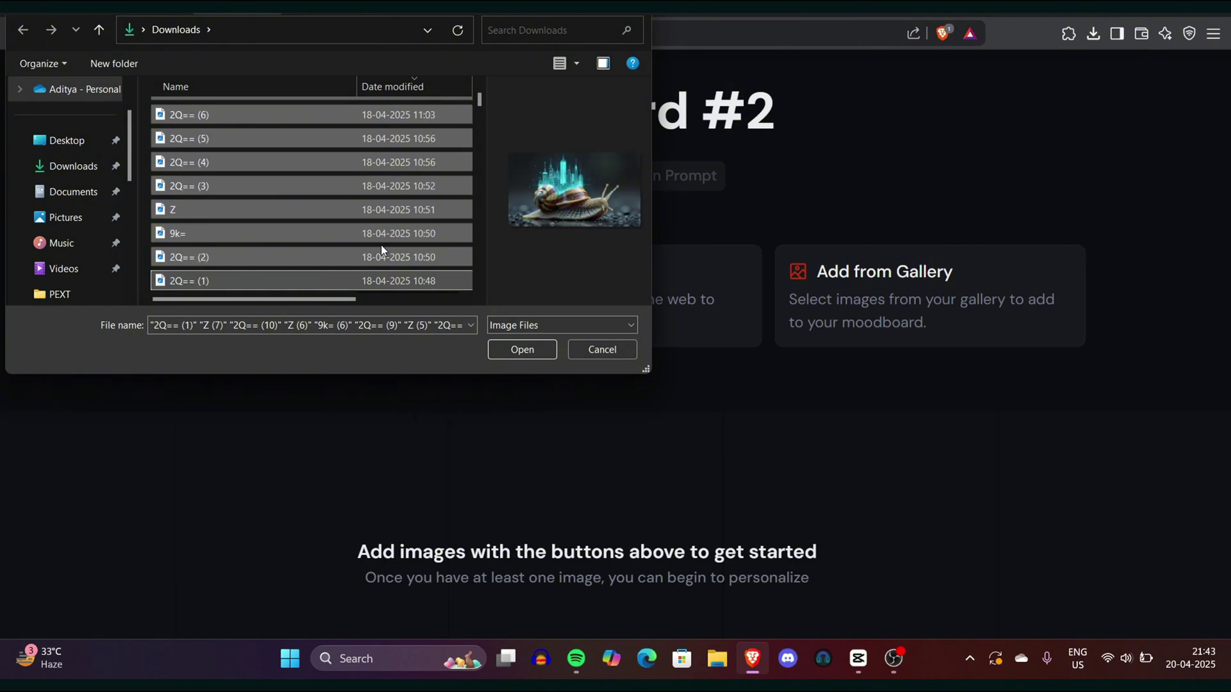
{"action": "key", "text": "shift+Down"}
{"action": "key", "text": "shift+Down"}
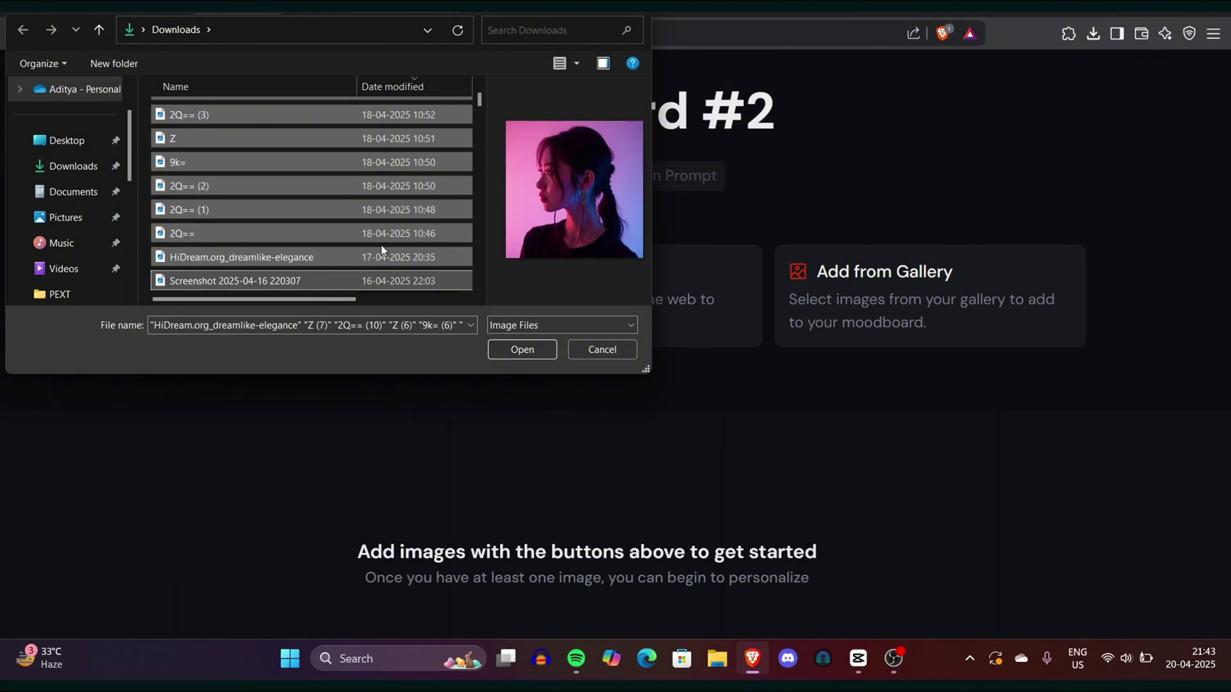
{"action": "key", "text": "Return"}
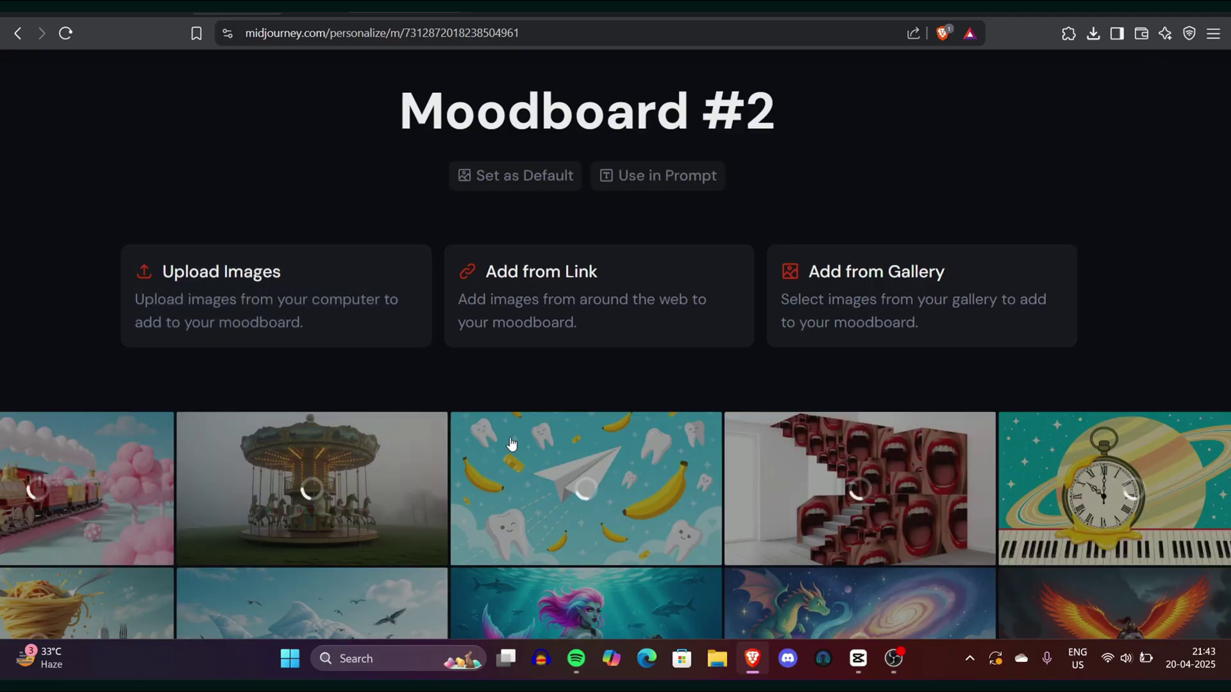